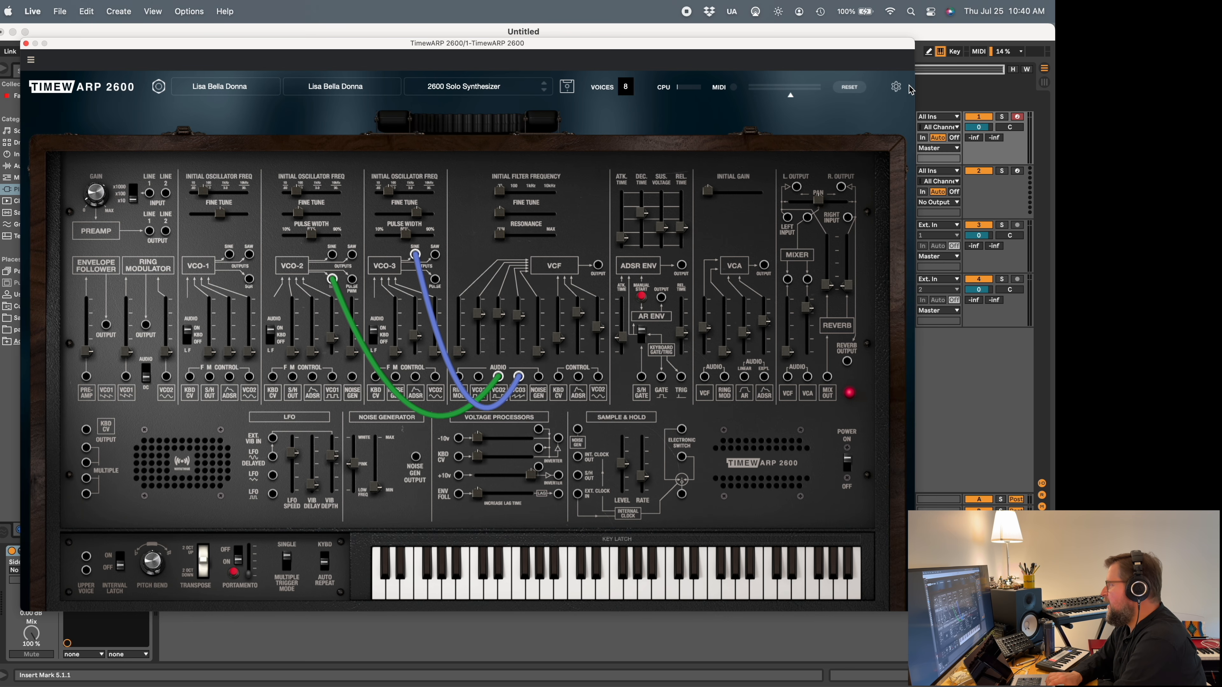
- Change the synthesizer's UI theme to Black and Orange in the settings
left_click(896, 87)
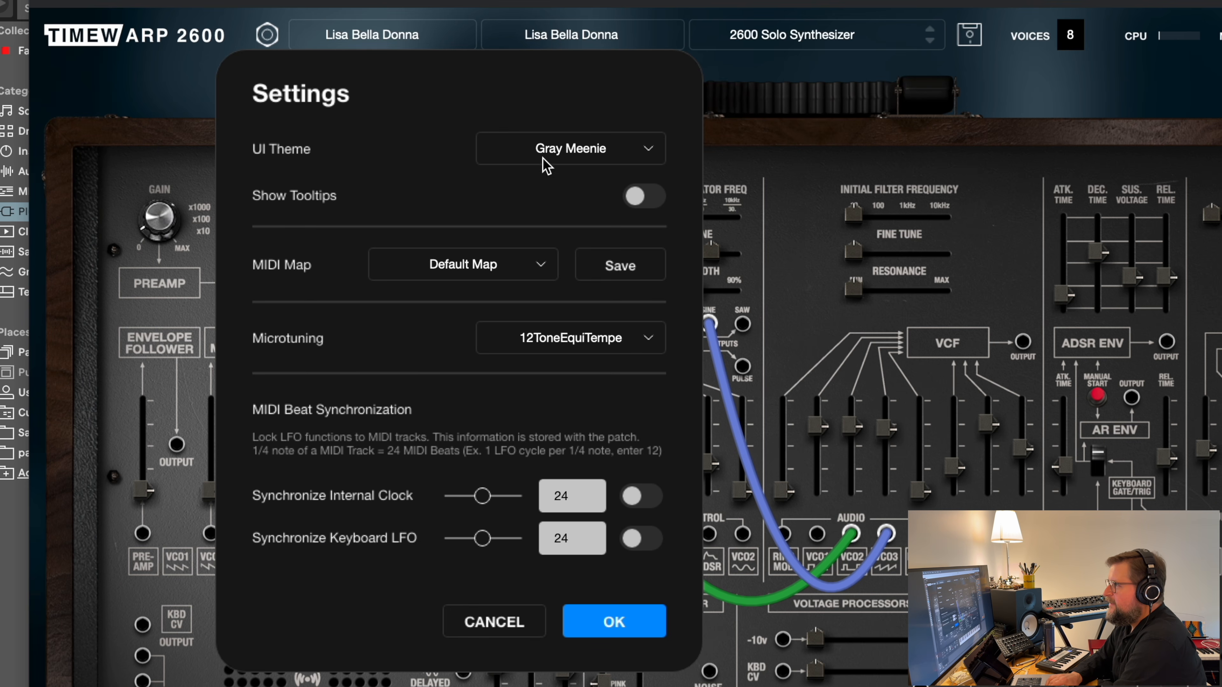
left_click(654, 149)
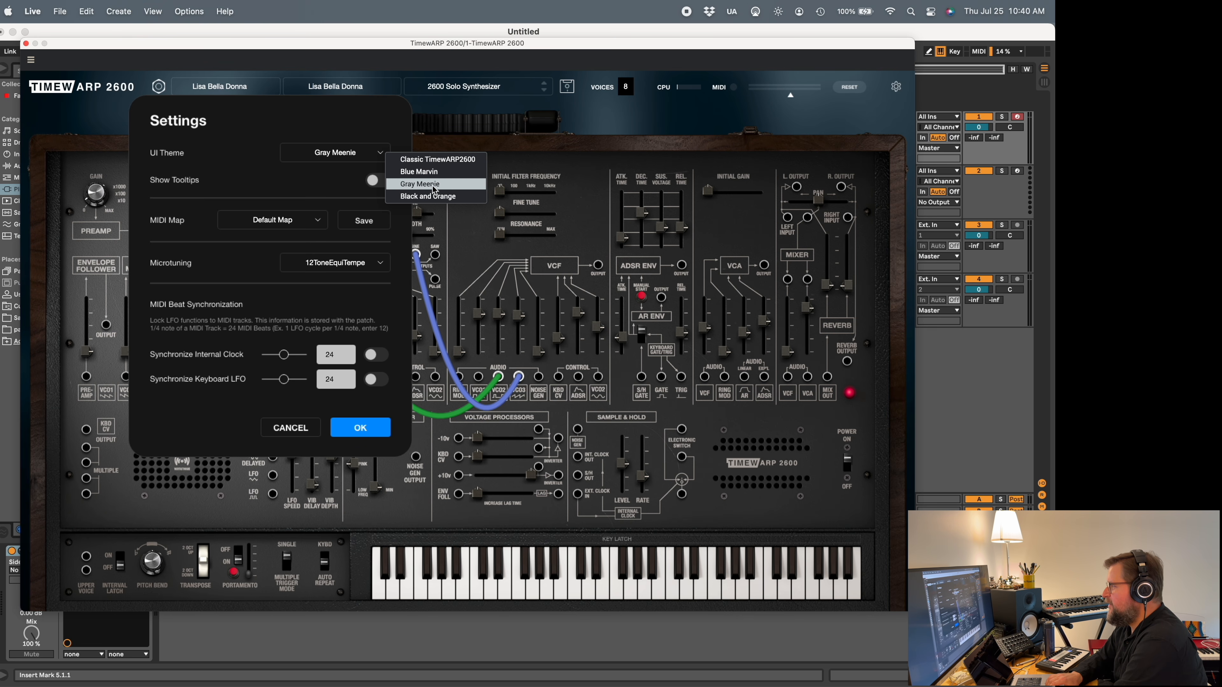
left_click(430, 196)
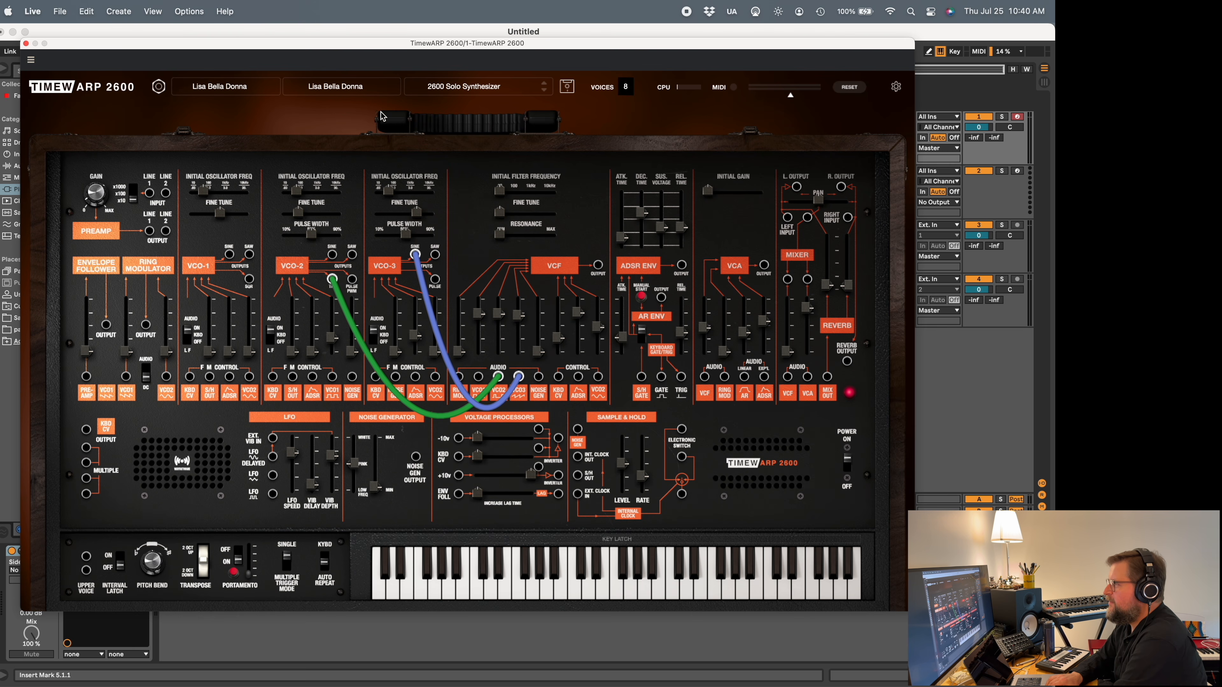
- Switch the UI theme to Blue Marvin
left_click(897, 87)
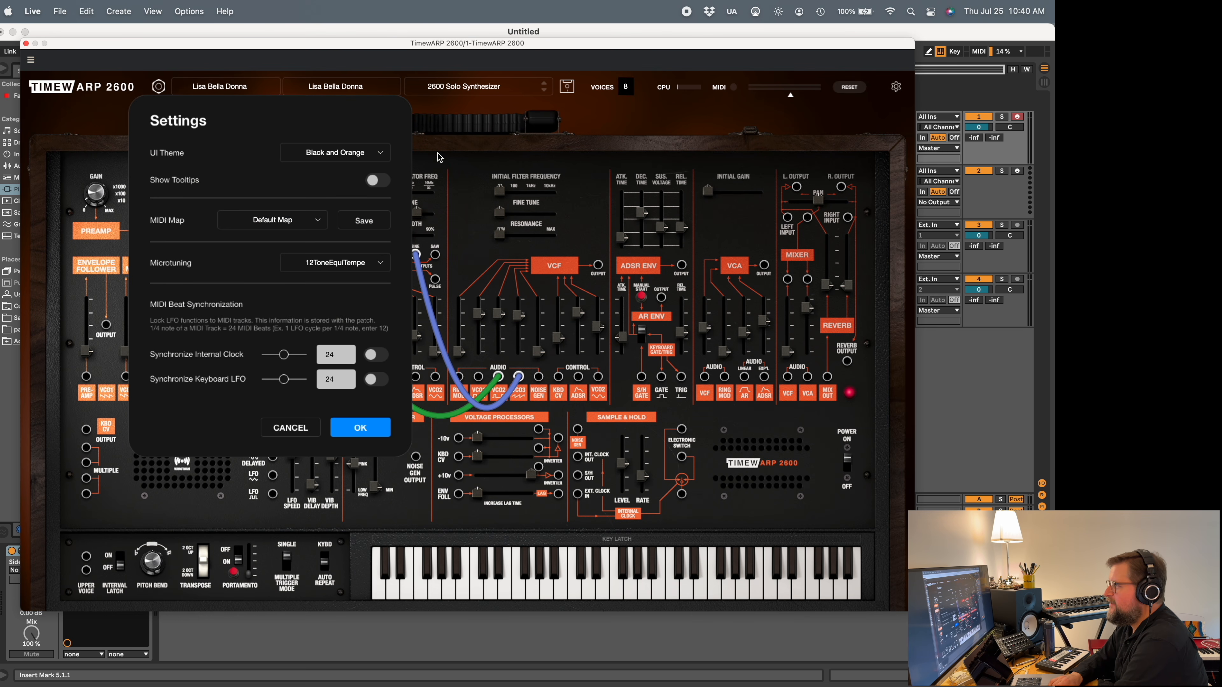
left_click(380, 153)
left_click(391, 177)
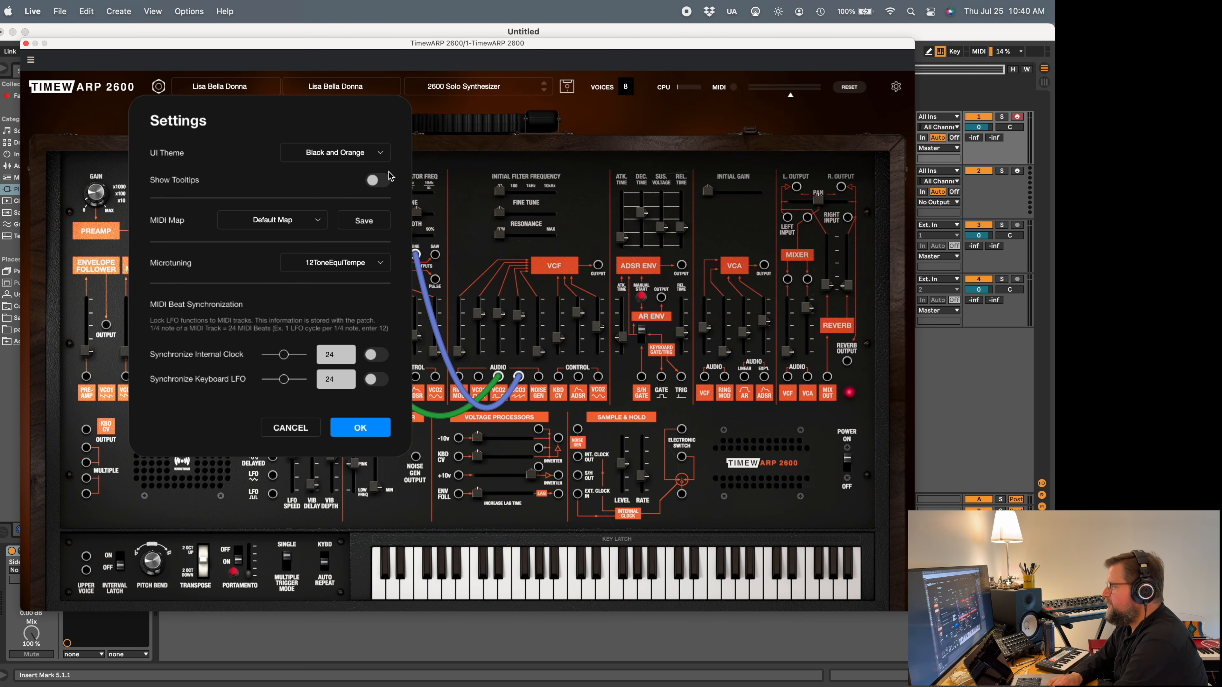
- Switch the UI theme to Classic TimewARP2600
left_click(897, 86)
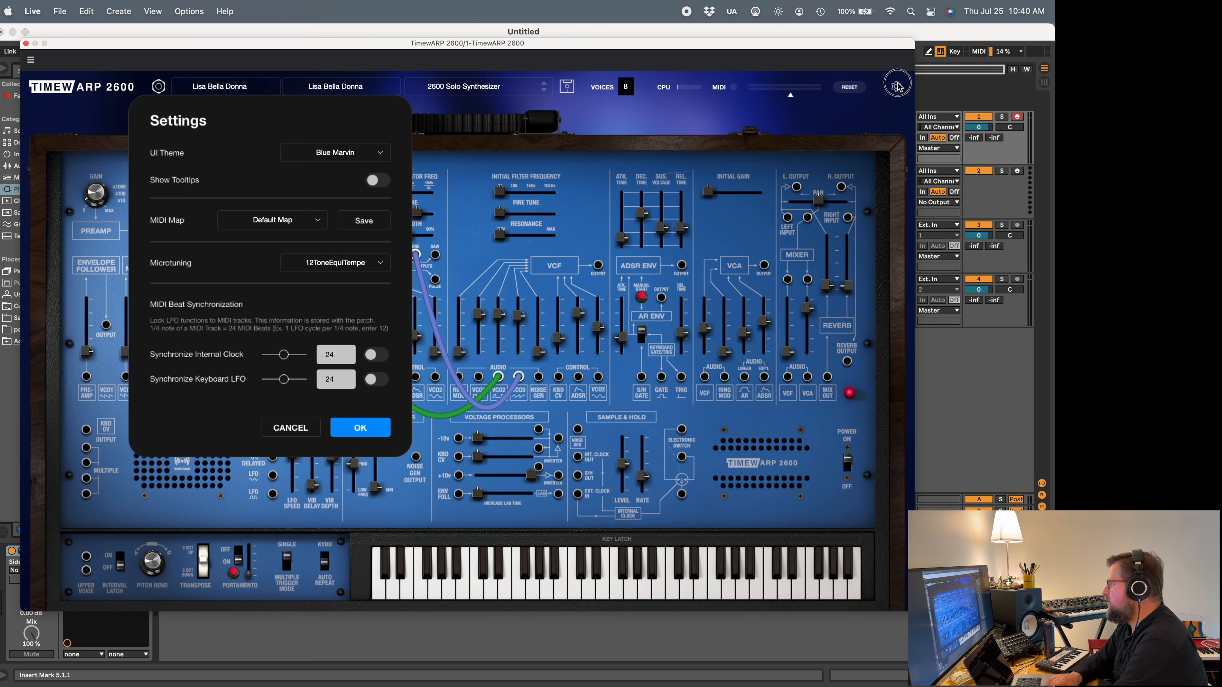
left_click(382, 154)
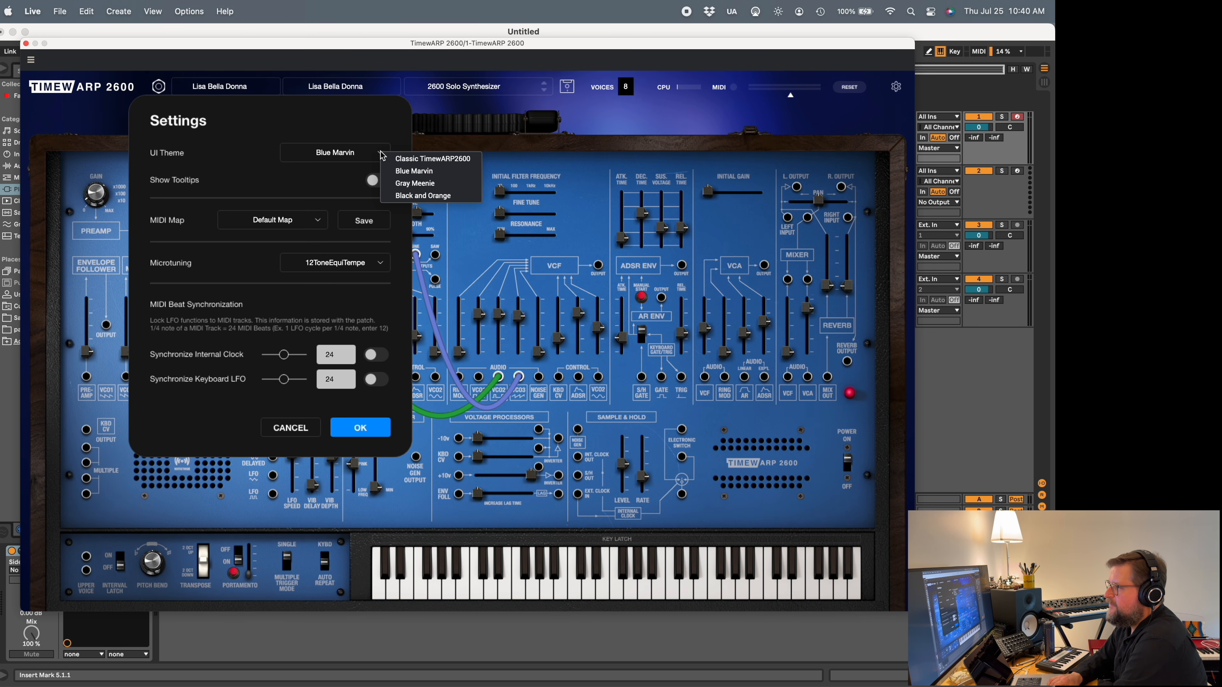
left_click(408, 162)
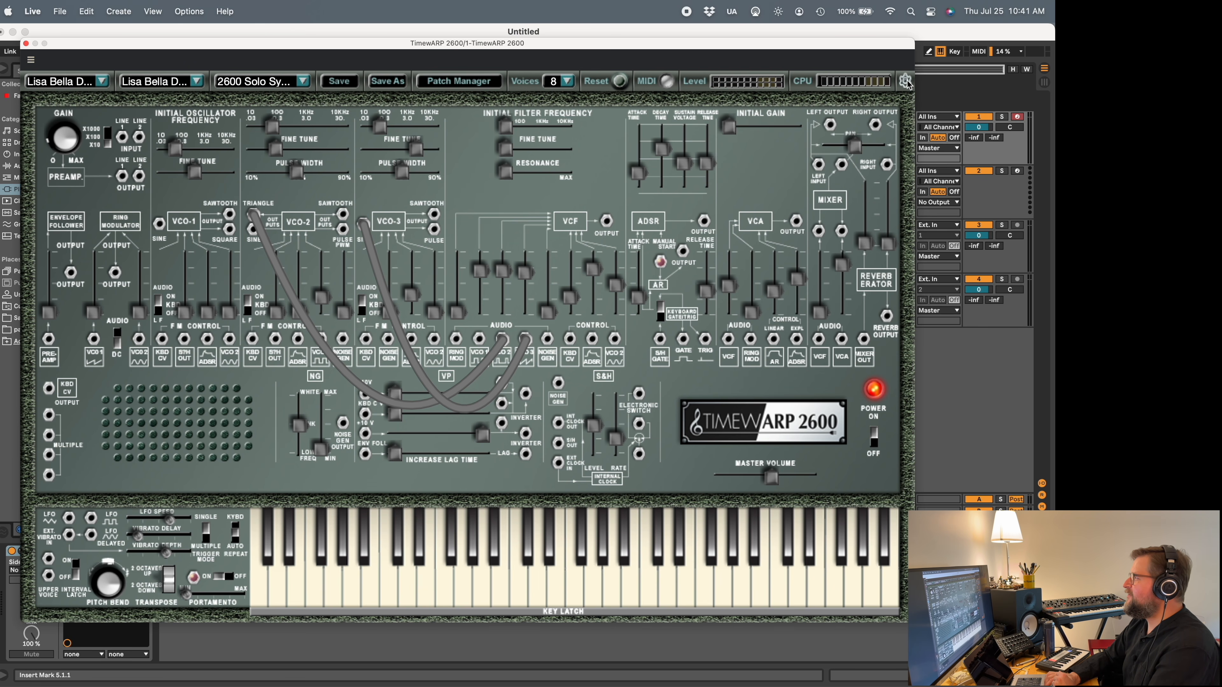
- Set the UI theme back to Gray Meenie
left_click(906, 81)
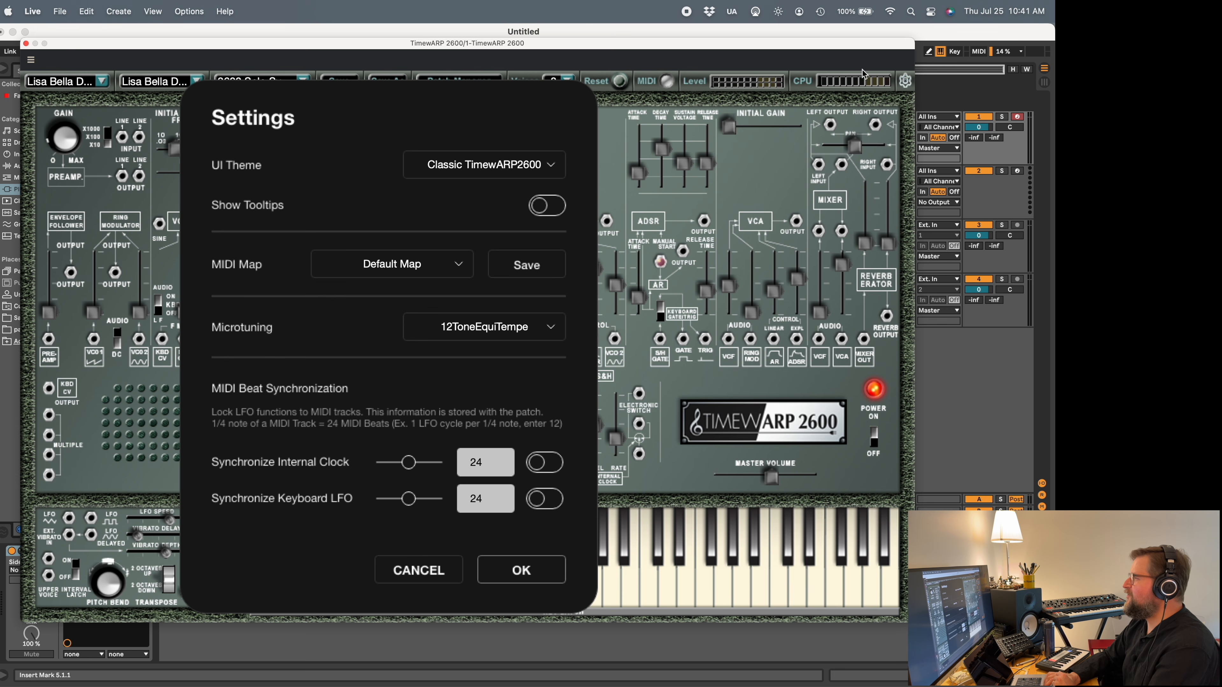
left_click(466, 165)
left_click(492, 193)
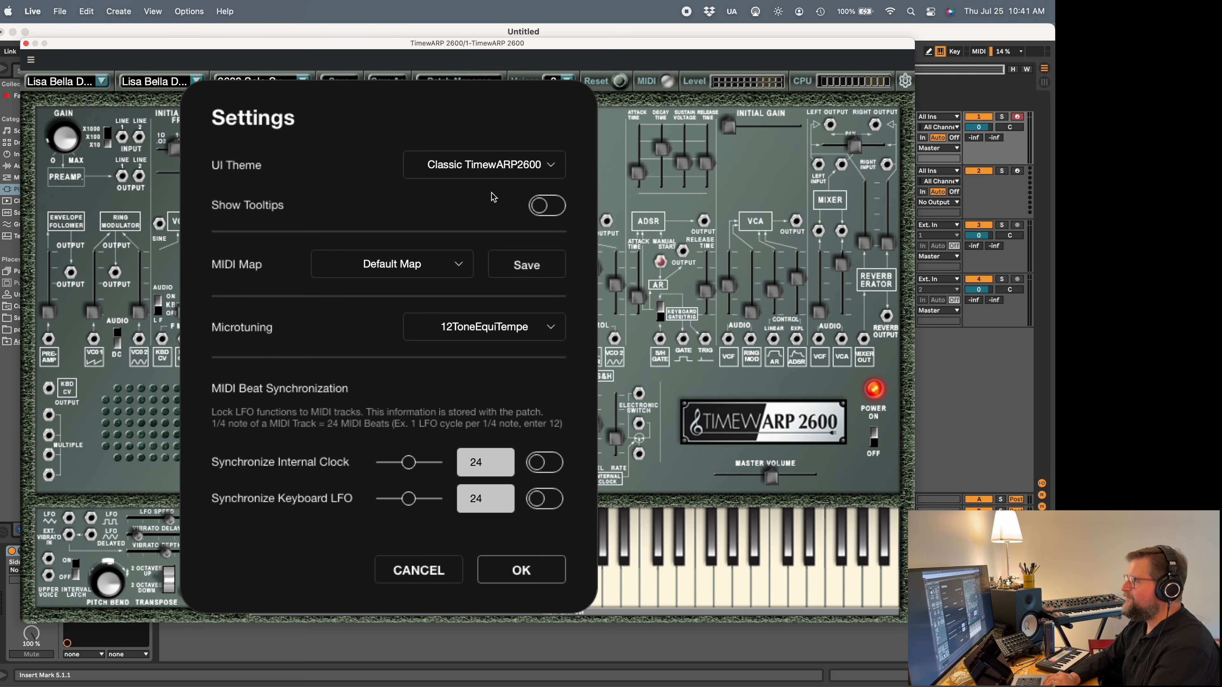
- Review the MIDI Map and Microtuning choices in the settings, keeping Default Map and 12ToneEquiTempe
left_click(904, 81)
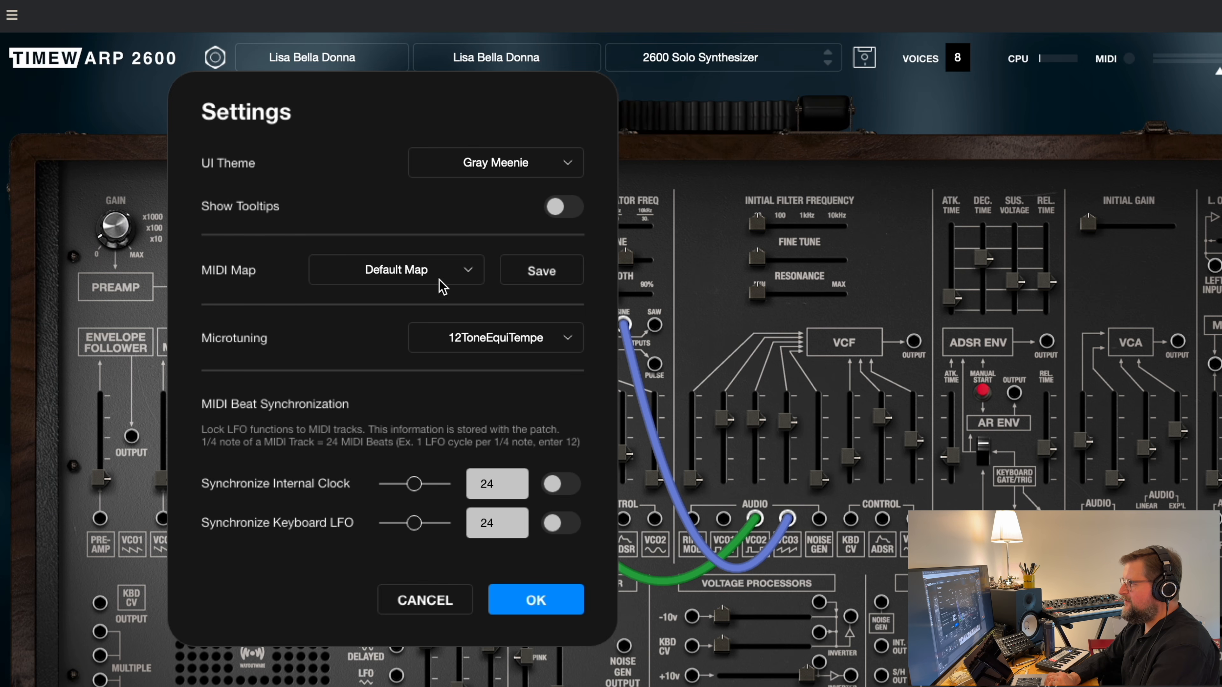
left_click(461, 281)
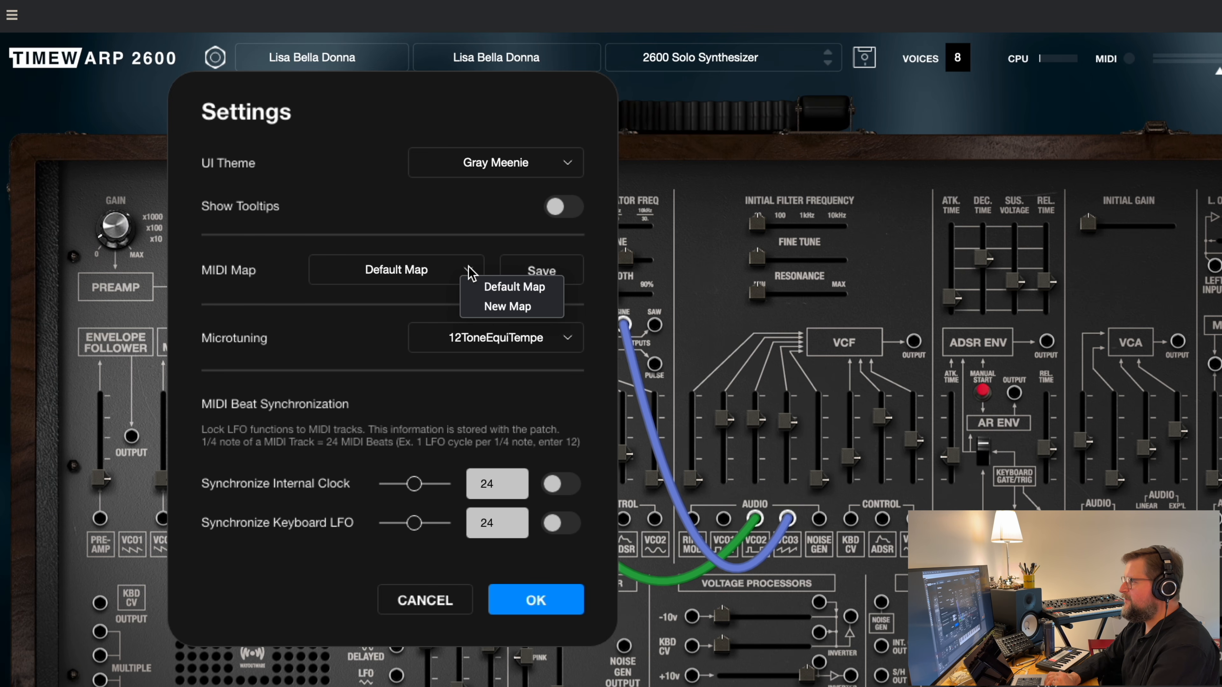
left_click(471, 273)
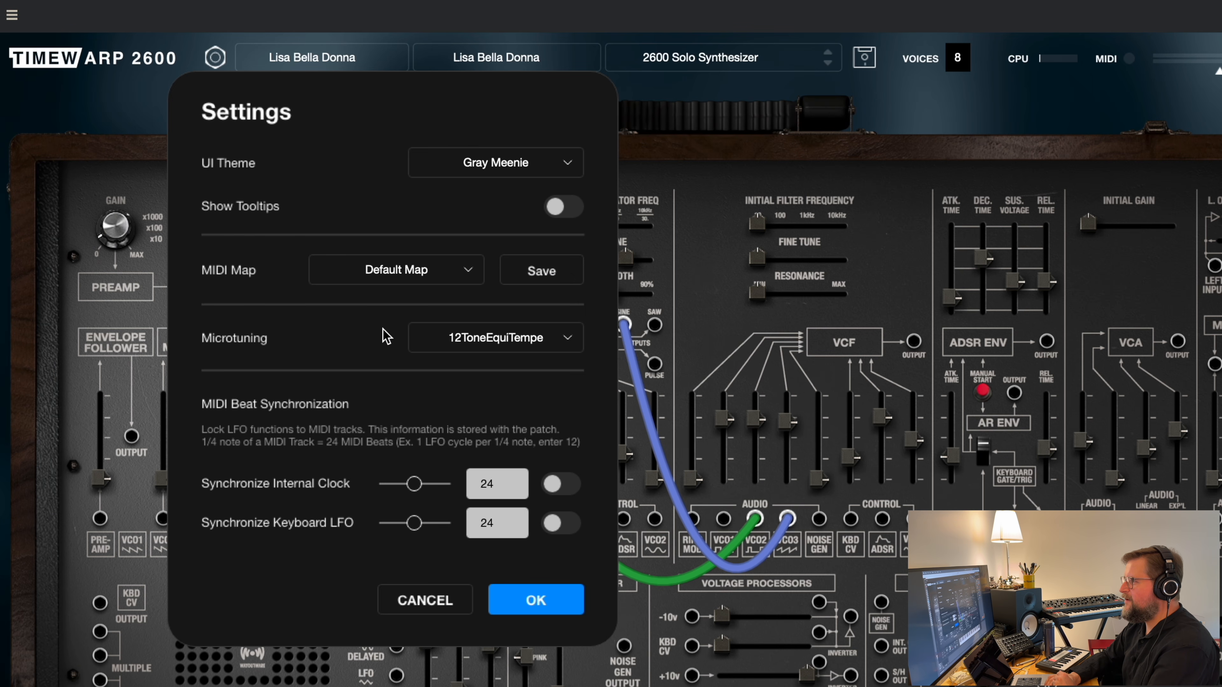
left_click(495, 346)
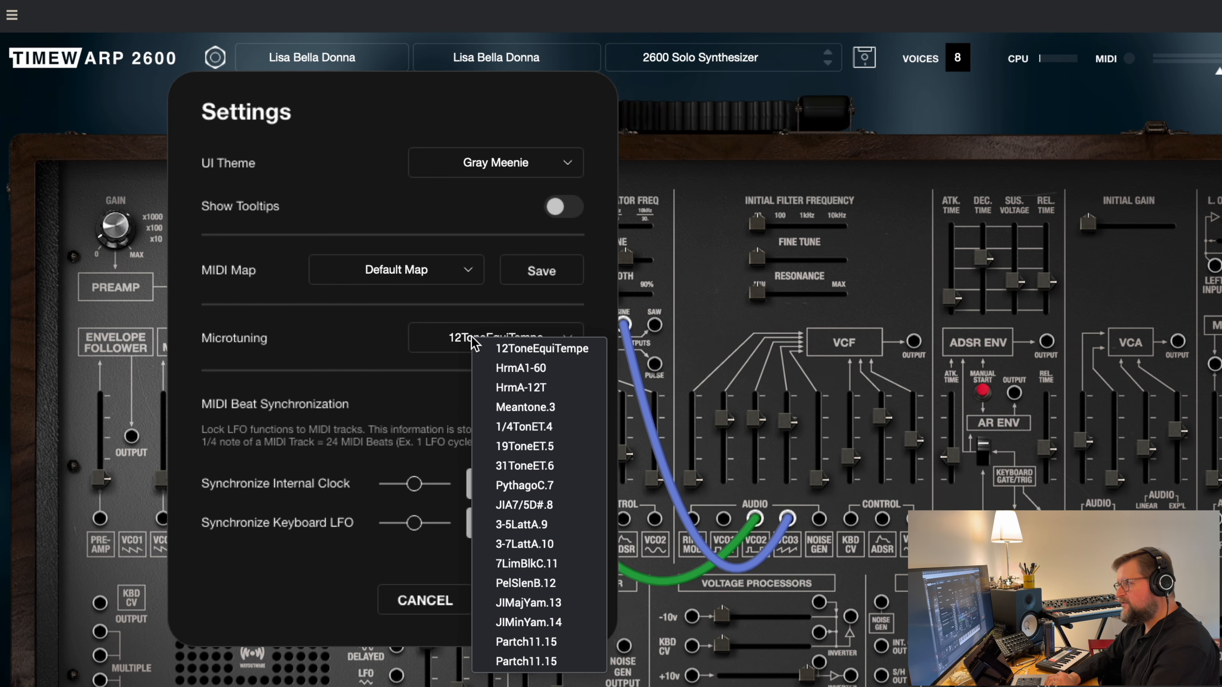
left_click(496, 348)
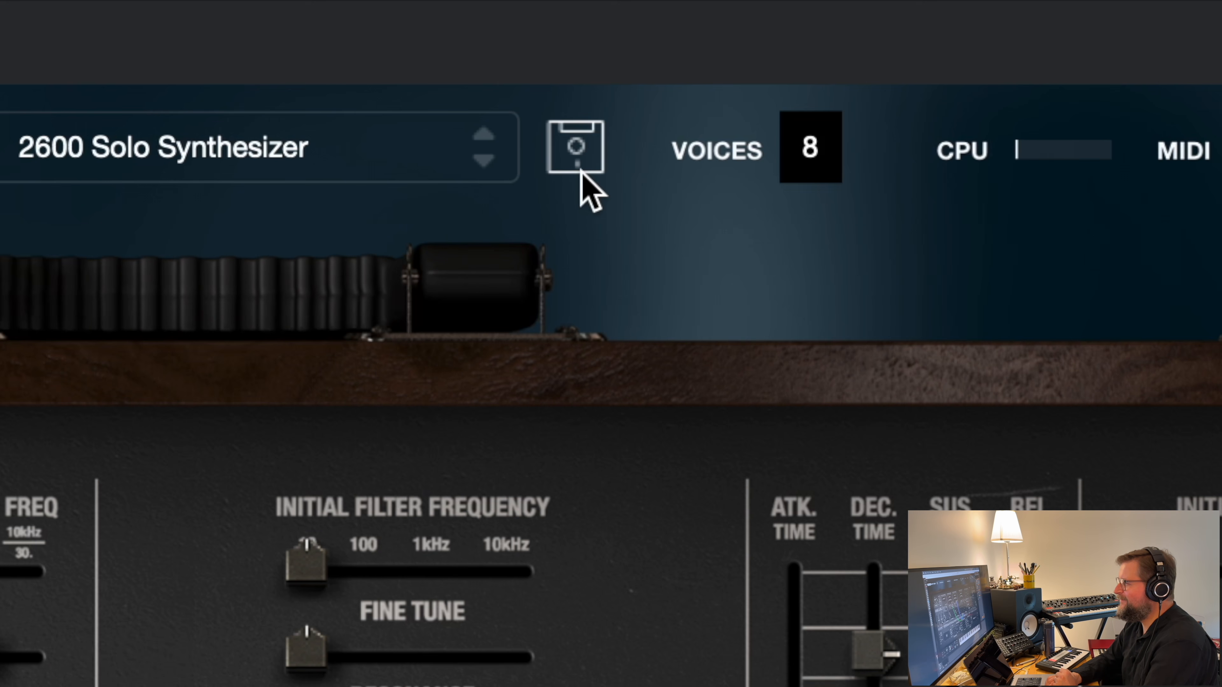
- View the save form for the current patch and cancel it without saving
left_click(583, 169)
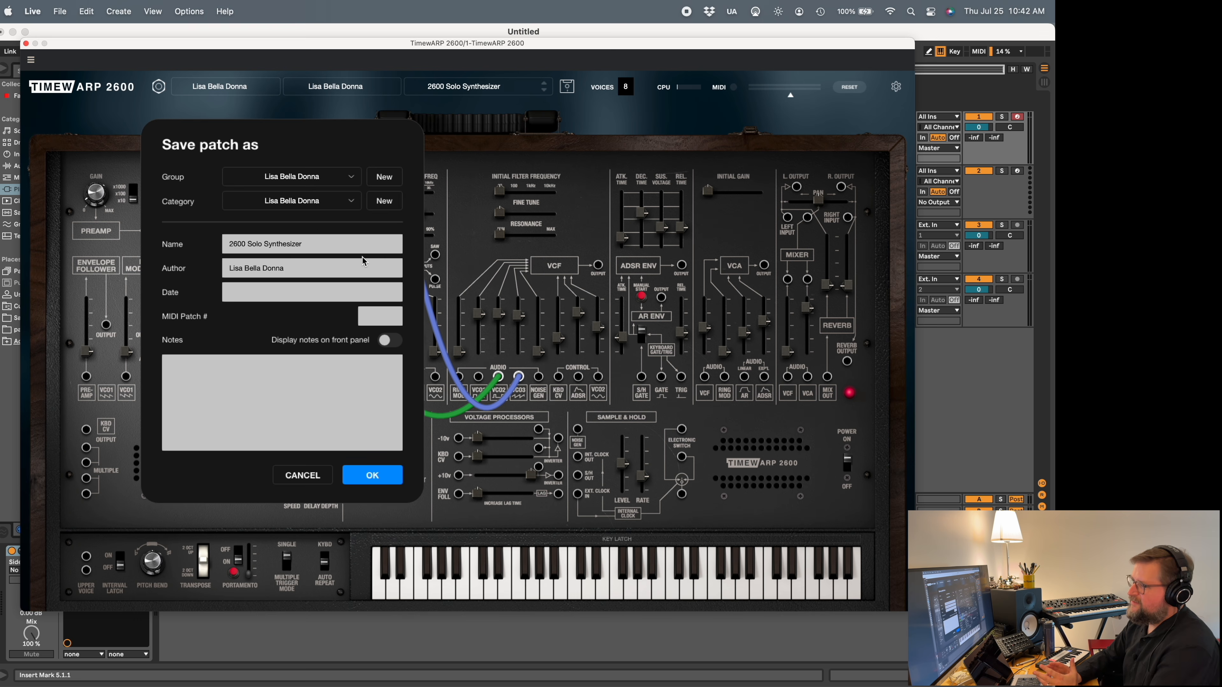
left_click(299, 475)
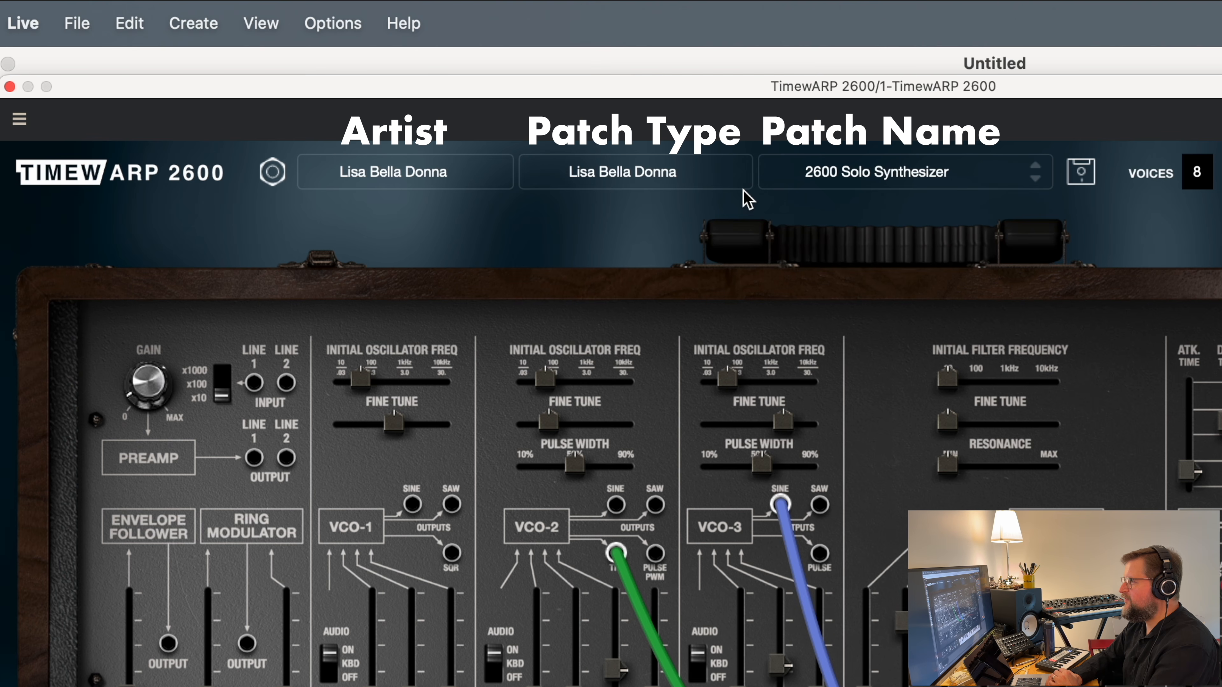
- Look through the available artist groups and patch names, including the patch manager, while keeping the current patch
left_click(401, 168)
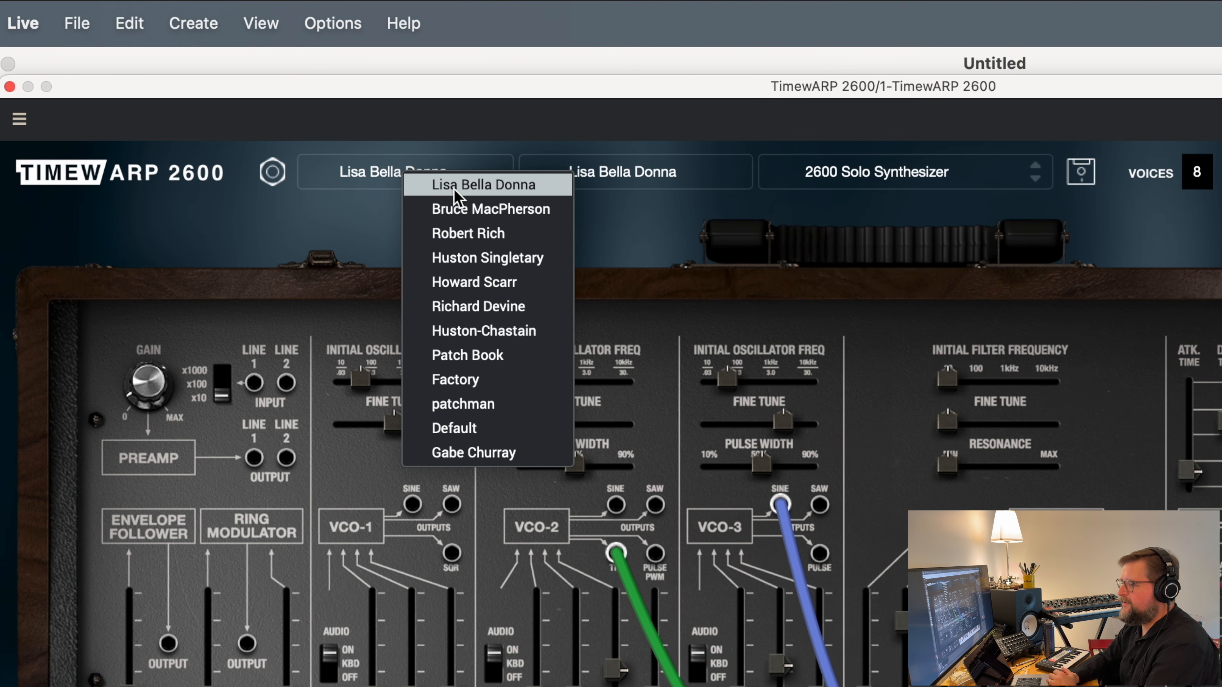
left_click(525, 186)
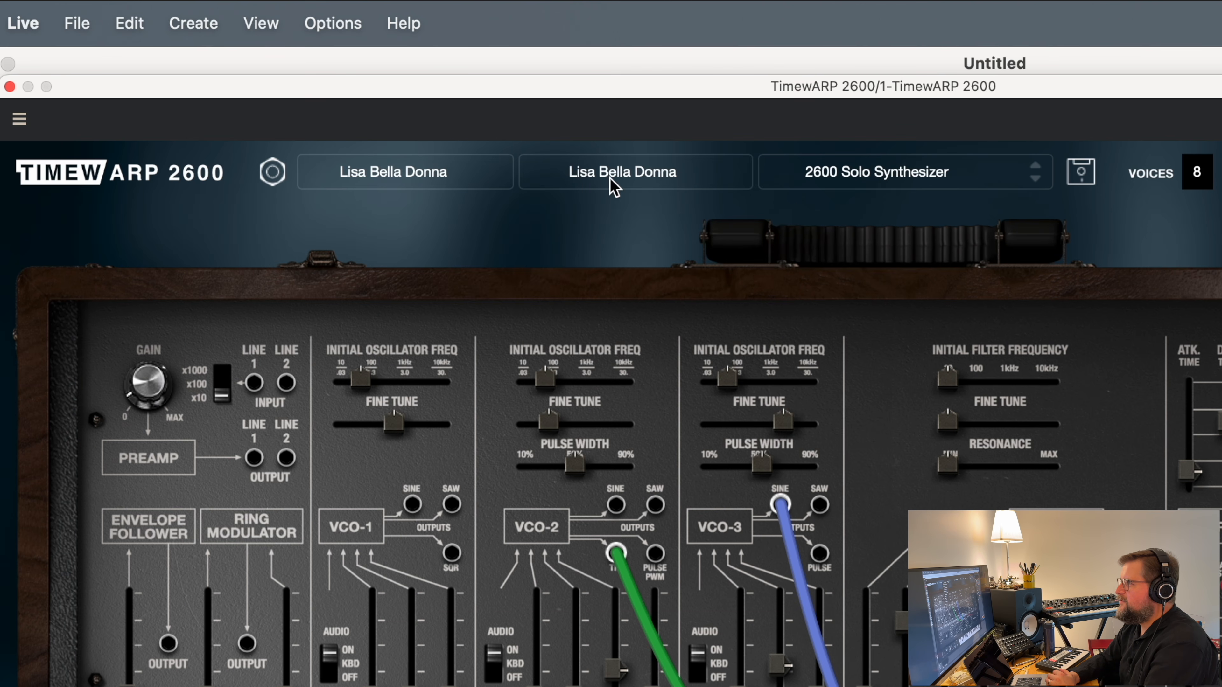
left_click(847, 172)
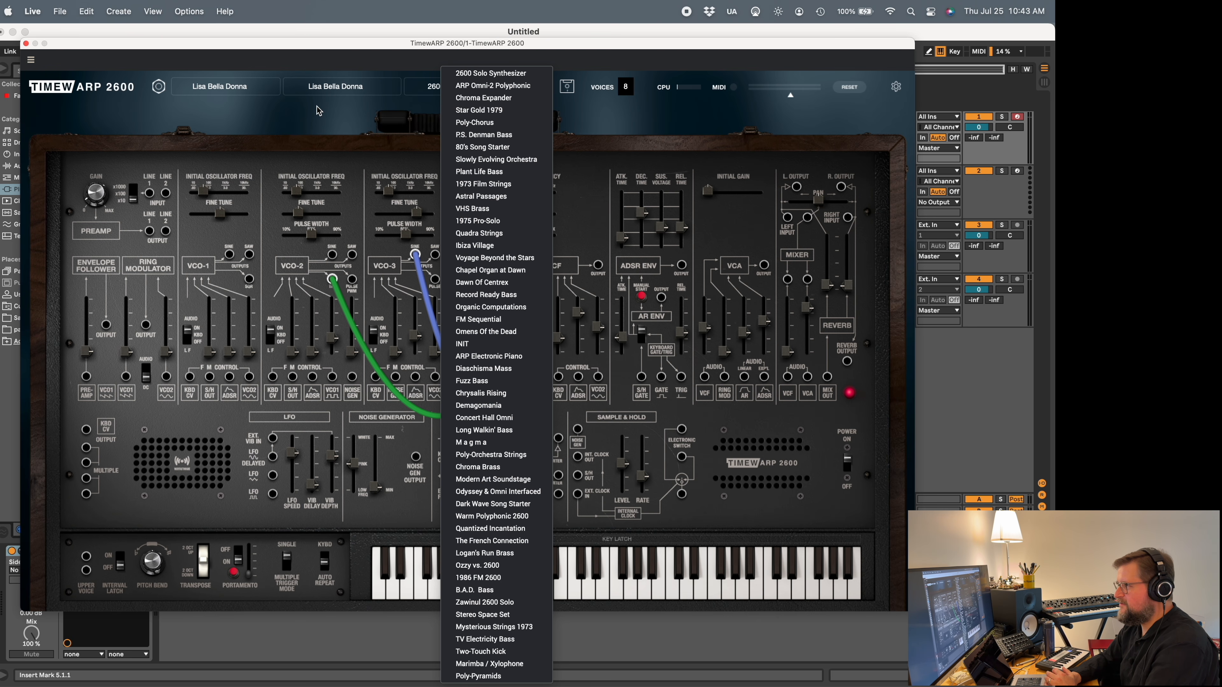
left_click(323, 99)
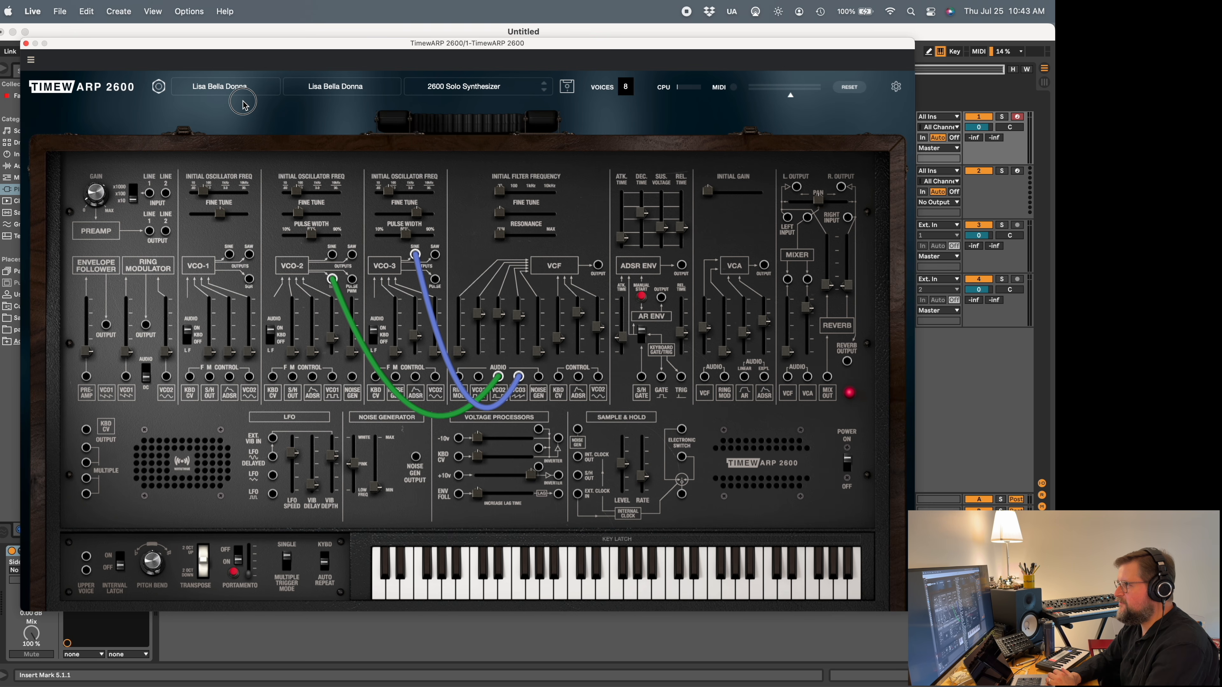
left_click(158, 88)
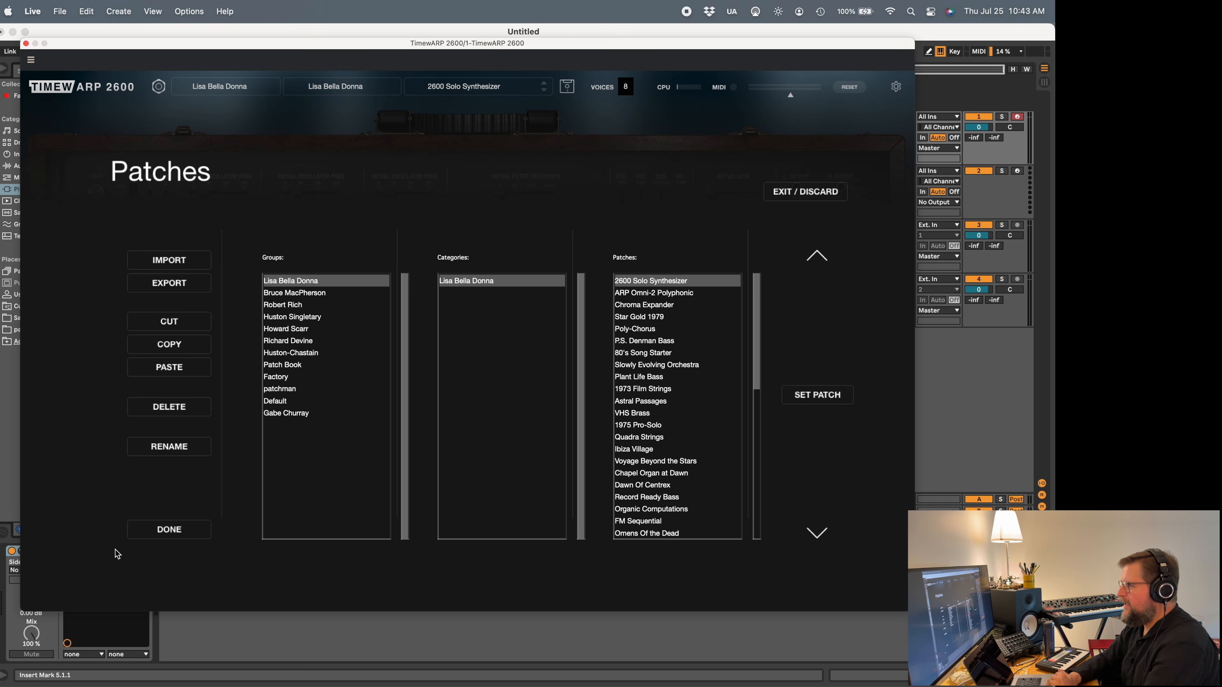
left_click(182, 533)
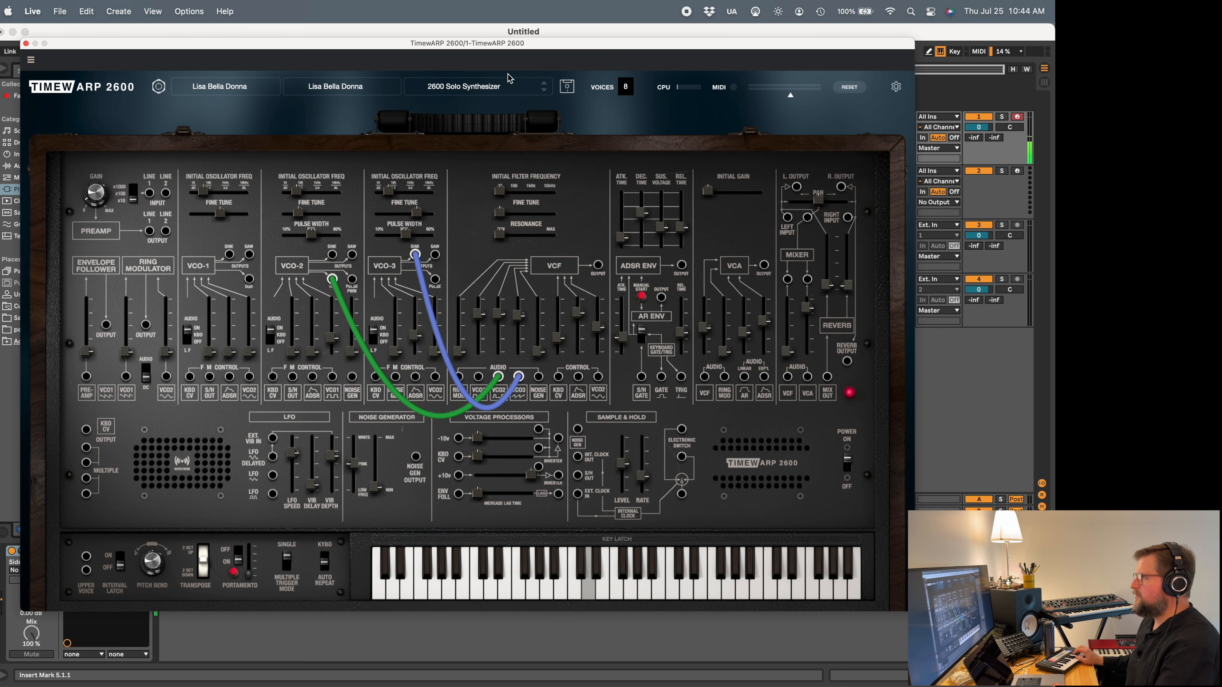
- Load the ARP Omni-2 Polyphonic patch
left_click(498, 89)
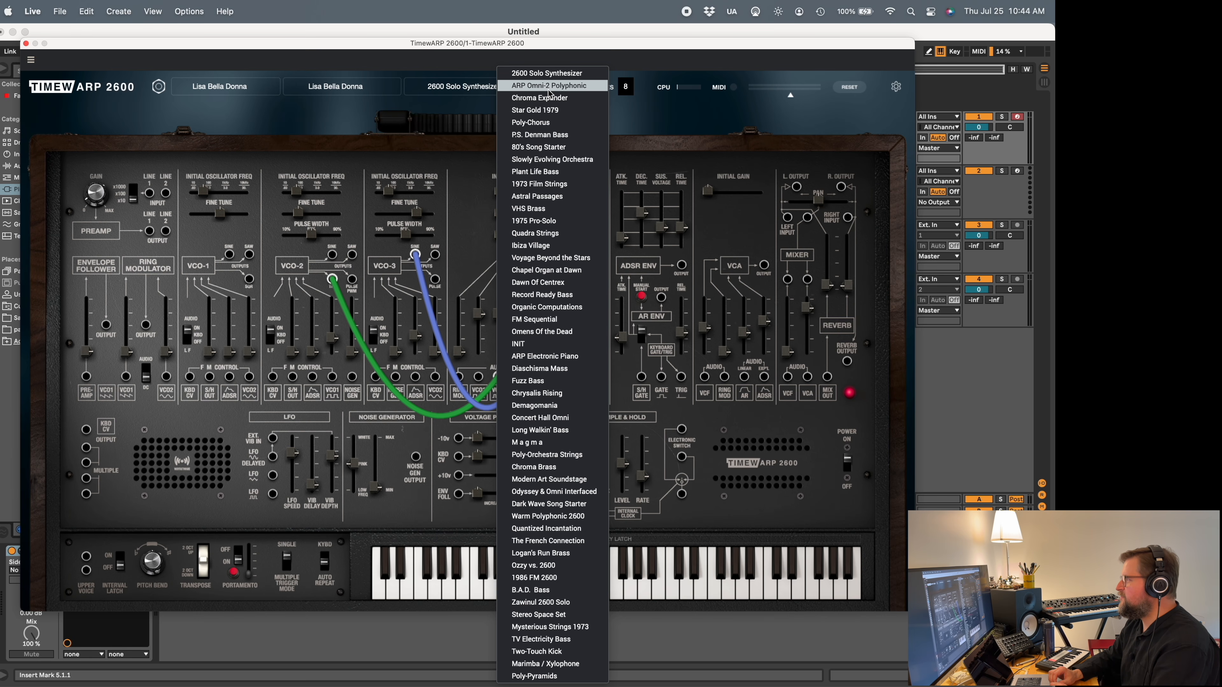
left_click(548, 85)
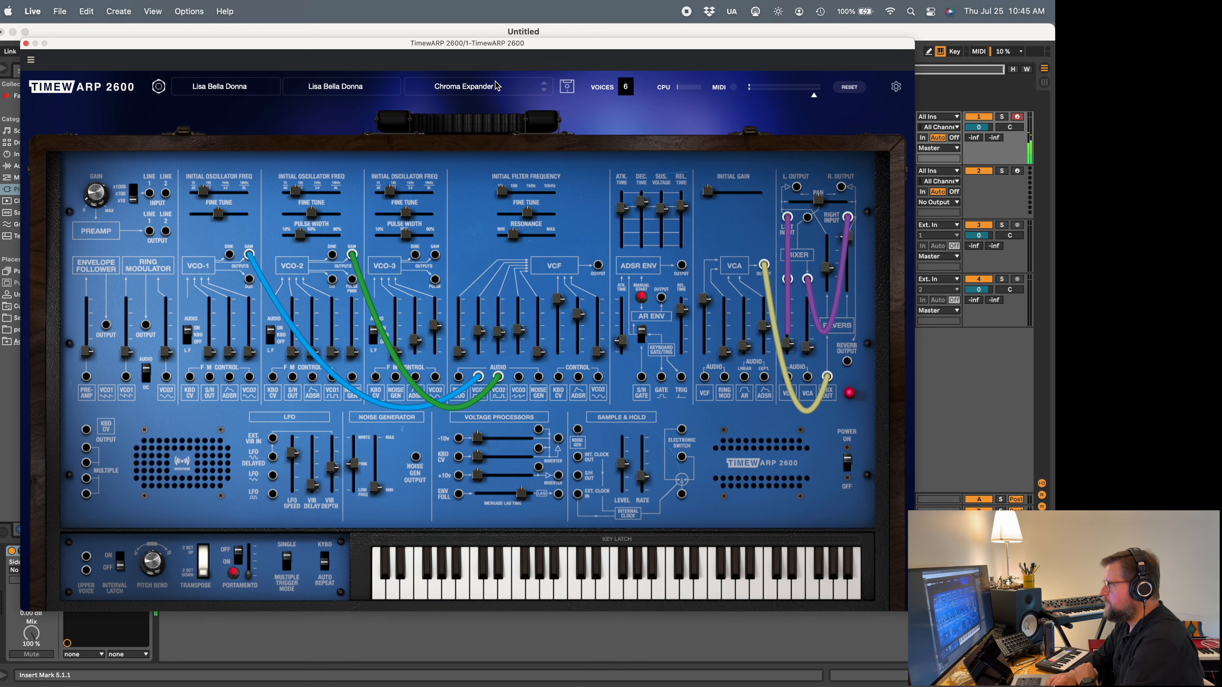
- Load the Warm Polyphonic 2600 patch and look over its oscillator and filter patching
left_click(498, 86)
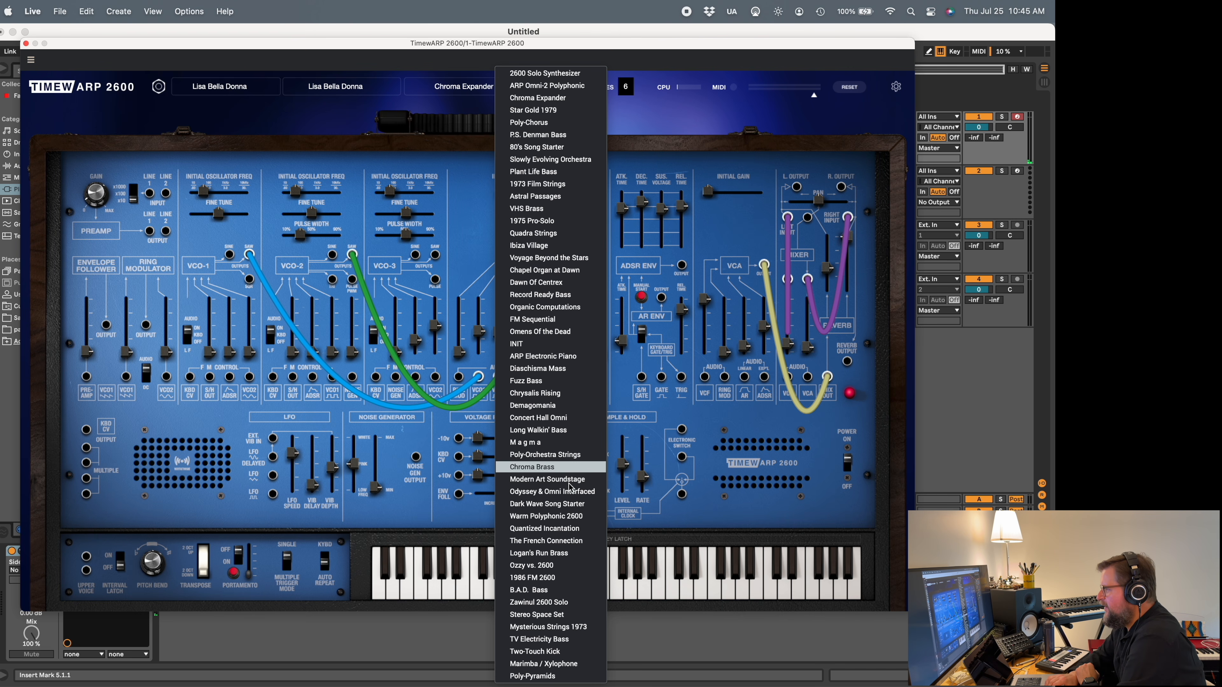
left_click(571, 516)
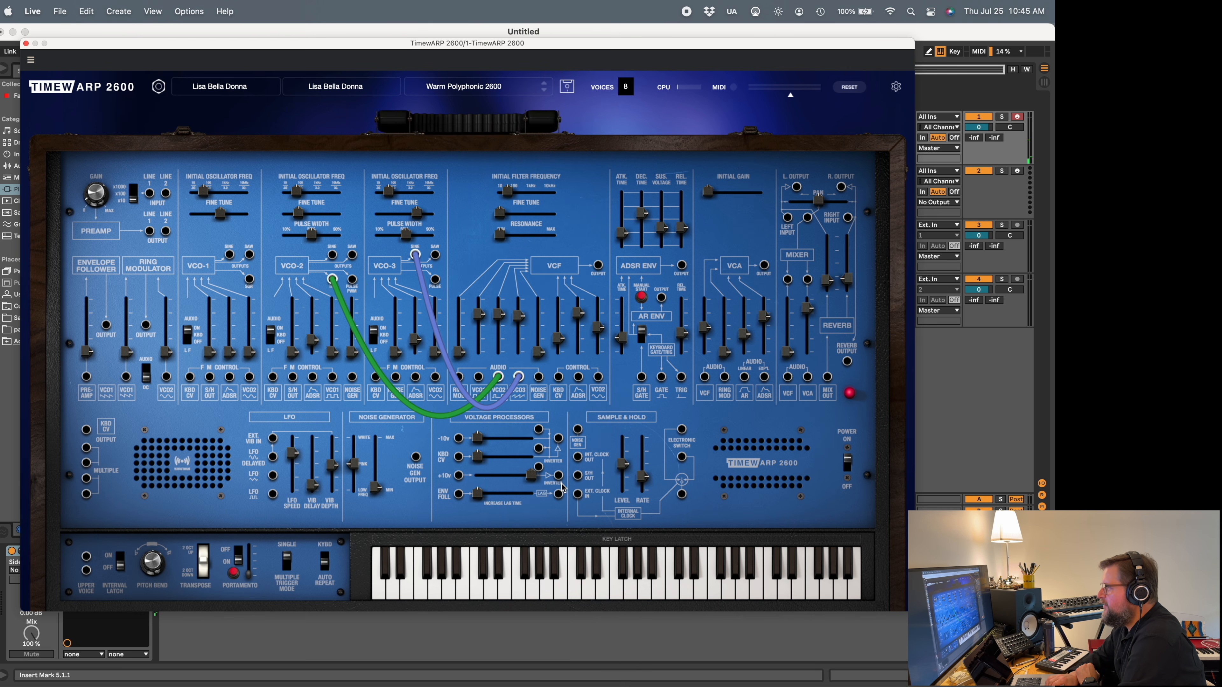
mouse_move(474, 307)
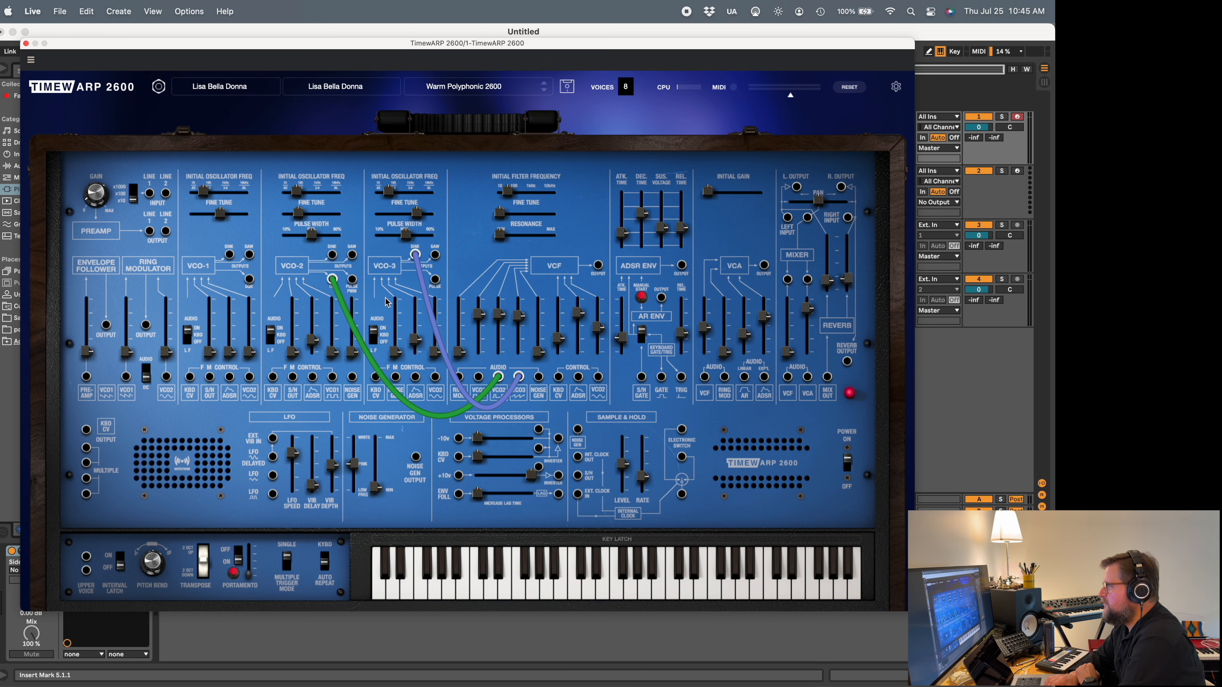
mouse_move(388, 306)
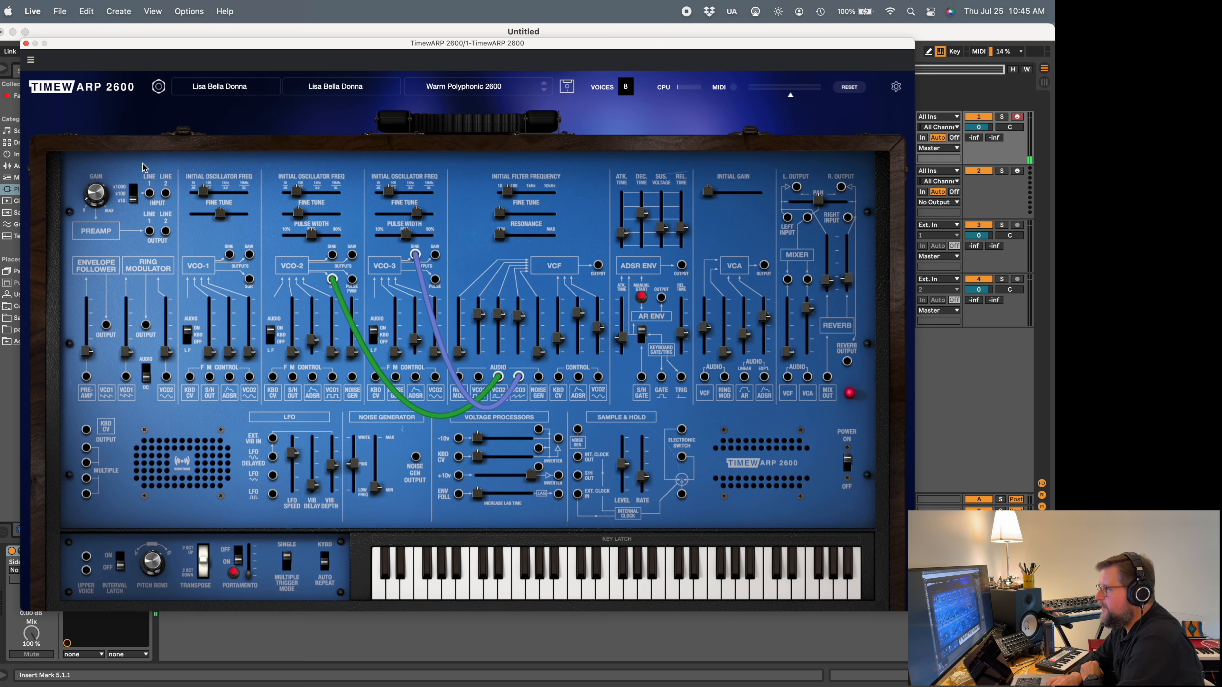
- Switch to the second artist's group in the patch library
left_click(212, 82)
left_click(218, 86)
left_click(230, 91)
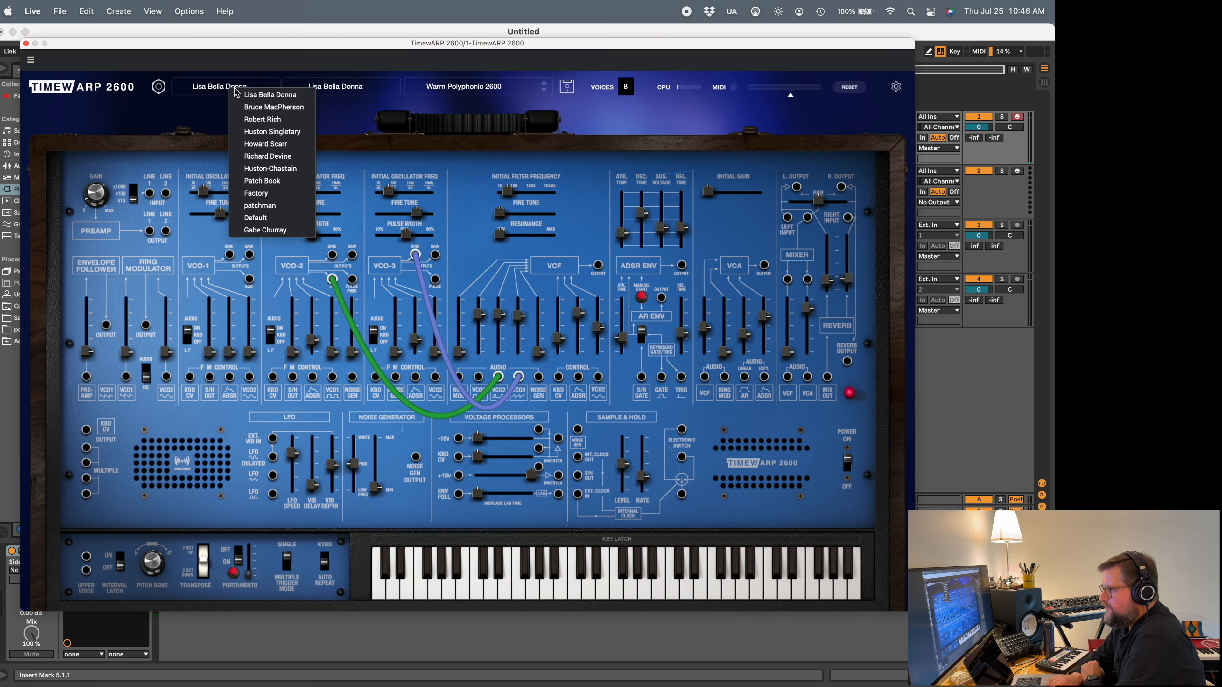
left_click(255, 107)
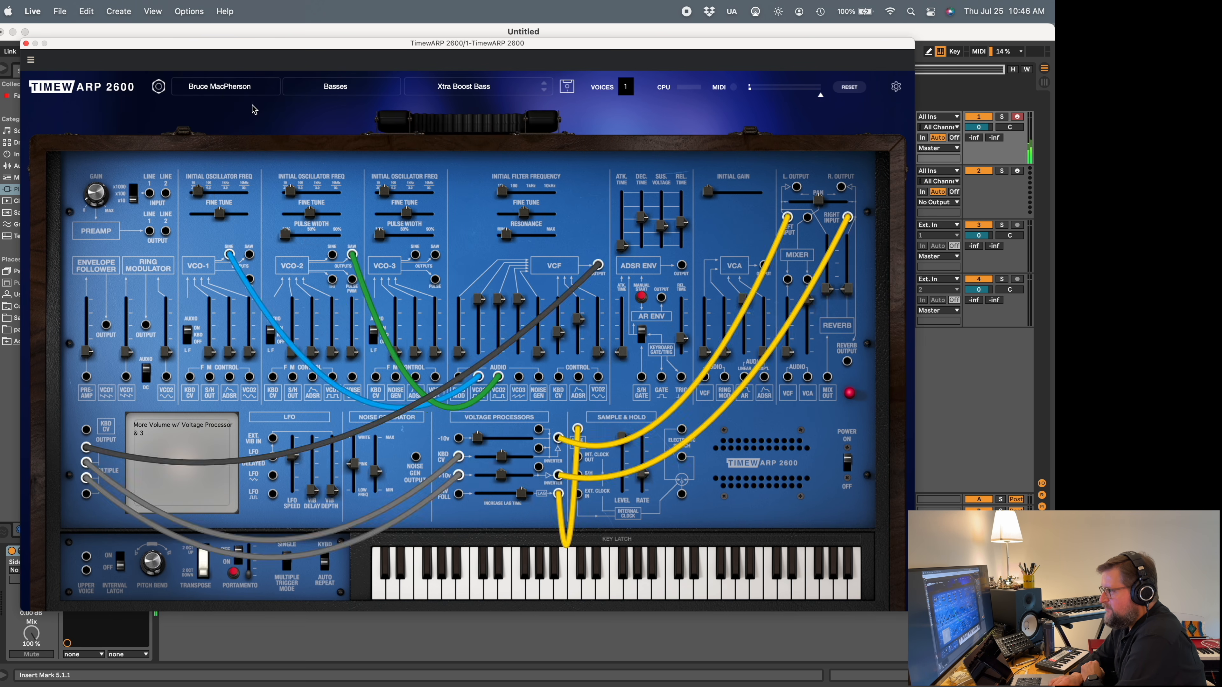
- Choose the Leads category and load the Lucky Square patch
left_click(484, 95)
left_click(385, 89)
left_click(385, 89)
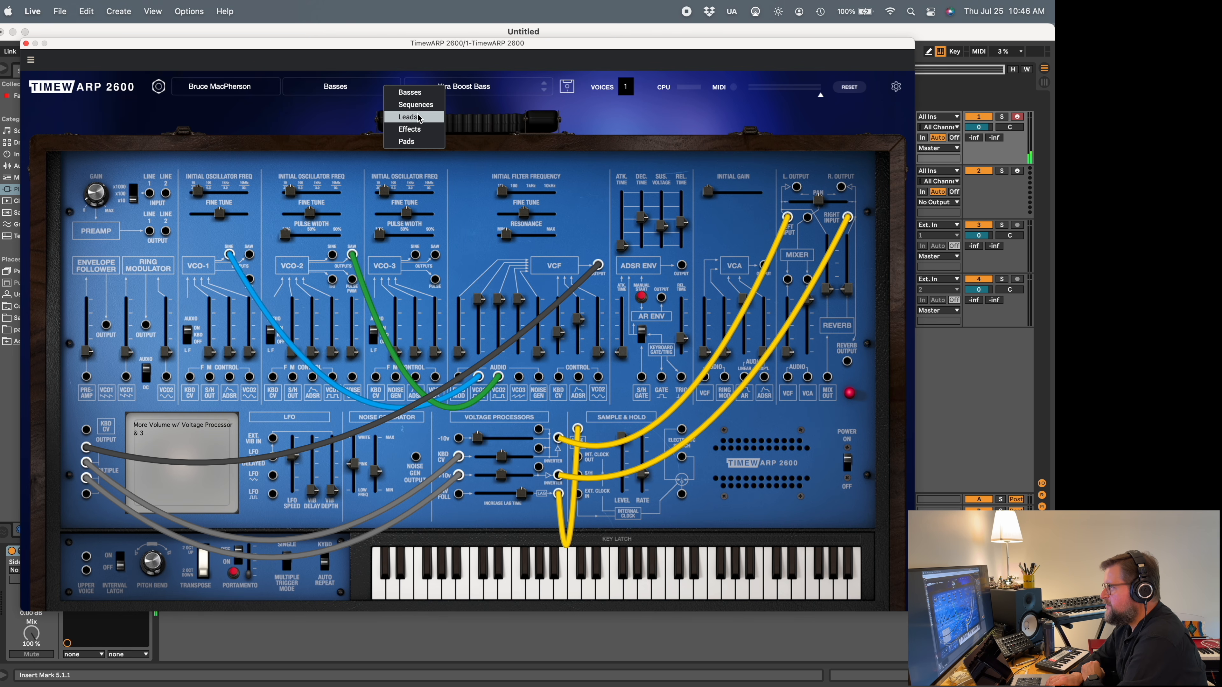
left_click(408, 117)
left_click(491, 91)
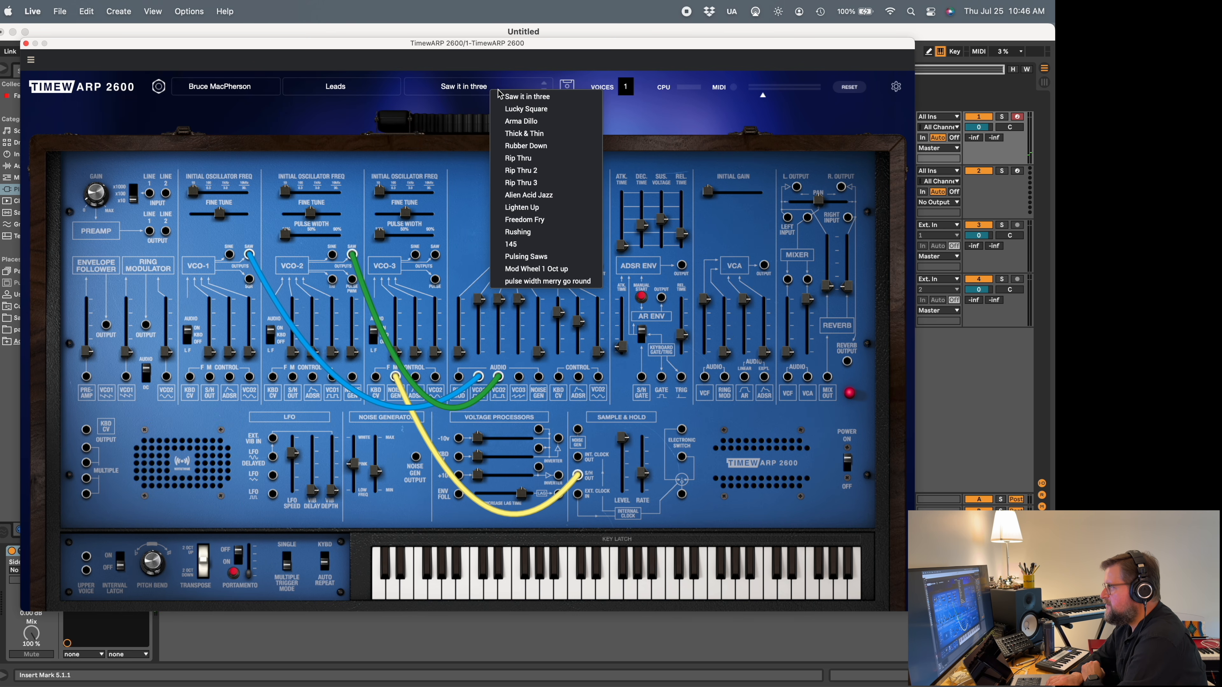
left_click(508, 110)
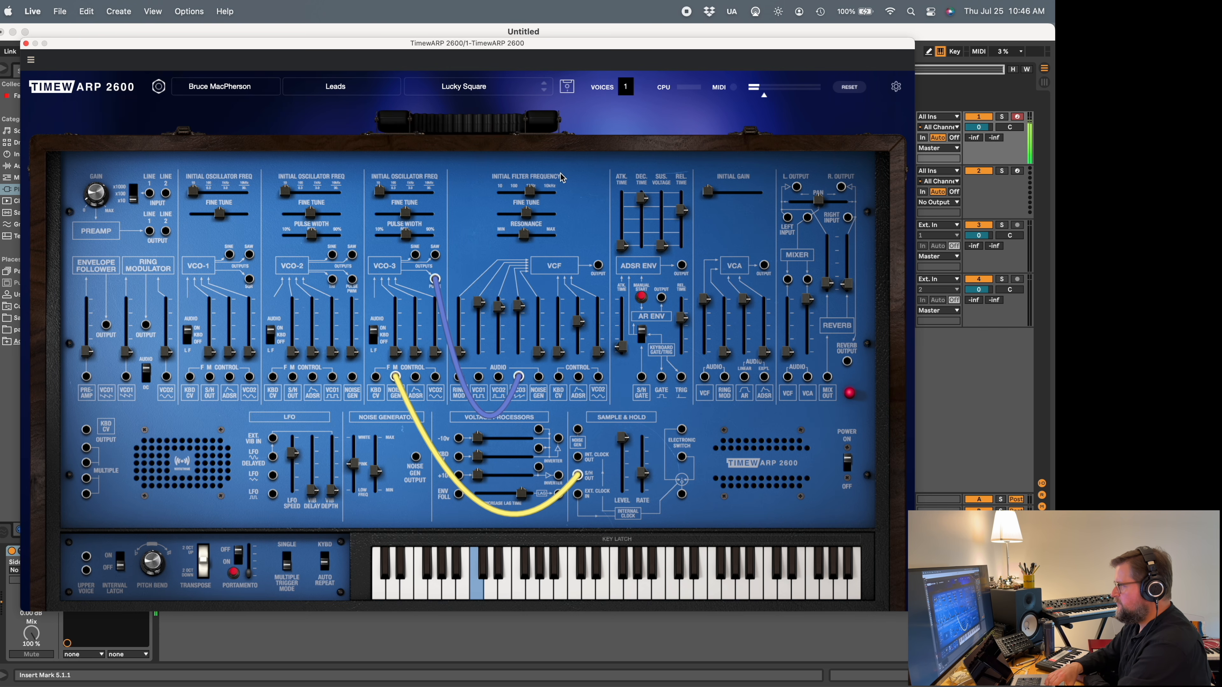
- Set the filter's coarse frequency to about 620 Hz in the Lucky Square patch
mouse_move(529, 194)
mouse_move(529, 194)
left_mouse_down()
mouse_move(514, 195)
mouse_move(533, 204)
left_mouse_up()
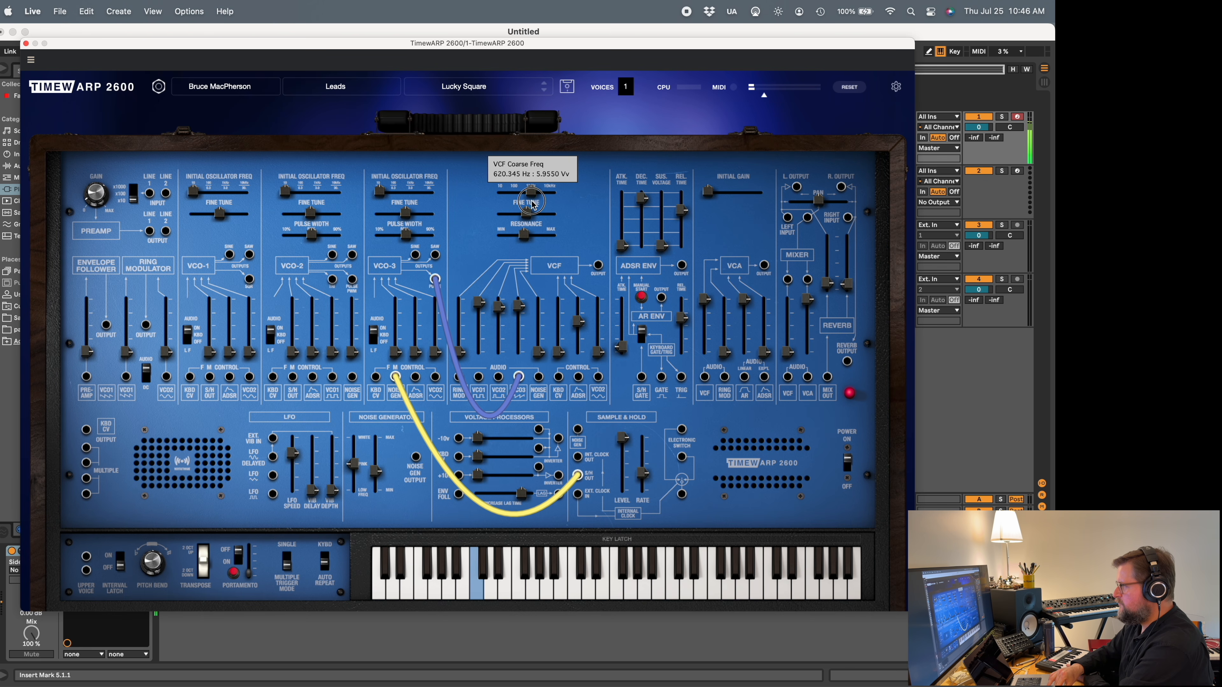
- Switch to the sixth artist's patch group and advance through its Alien Textures to Wrapped in Reverb and Eletronik meteor
mouse_move(226, 304)
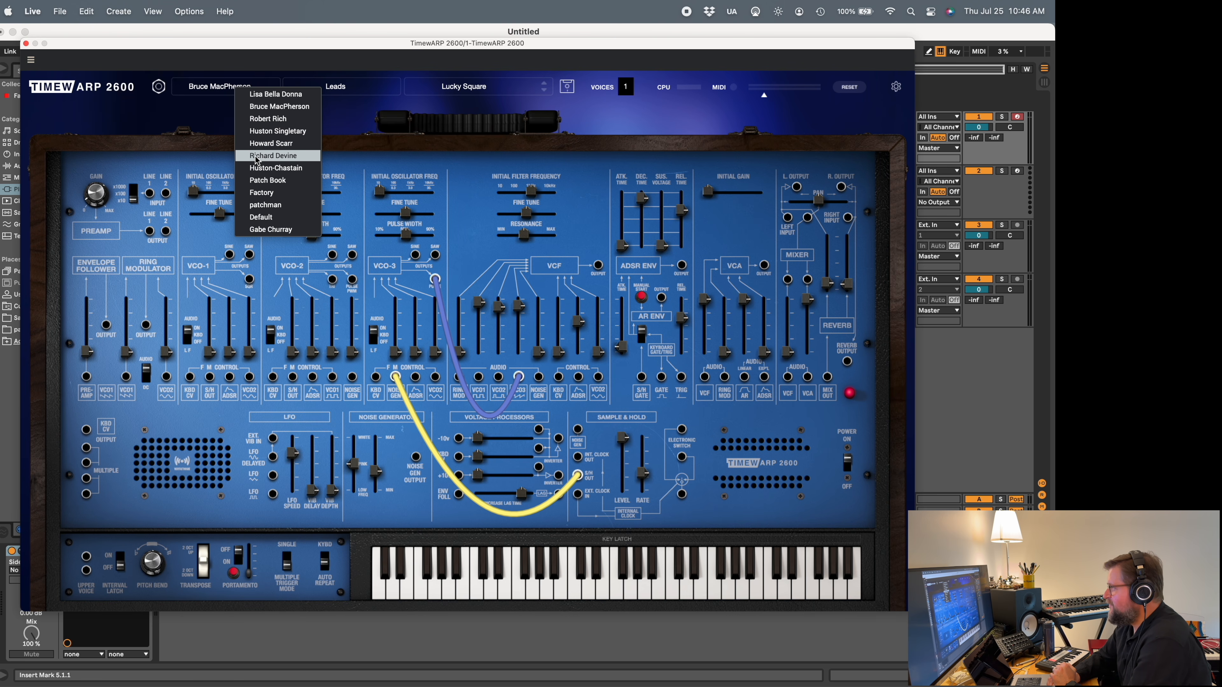
left_click(256, 155)
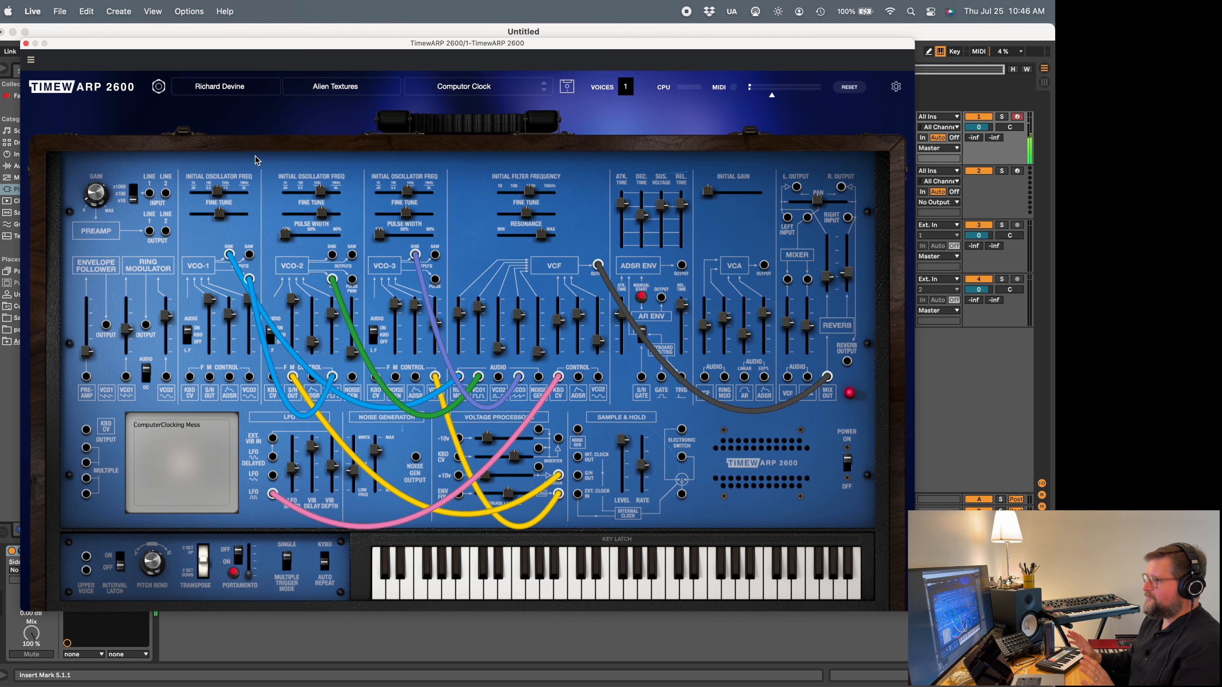
left_click(545, 93)
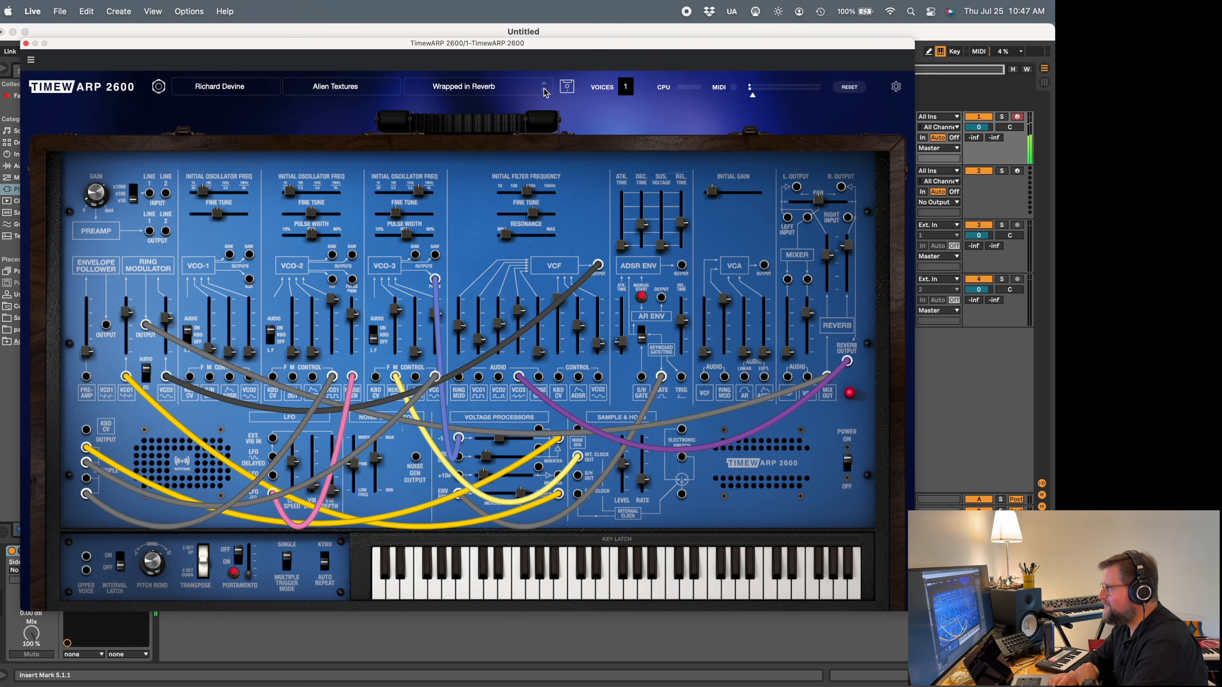
left_click(545, 92)
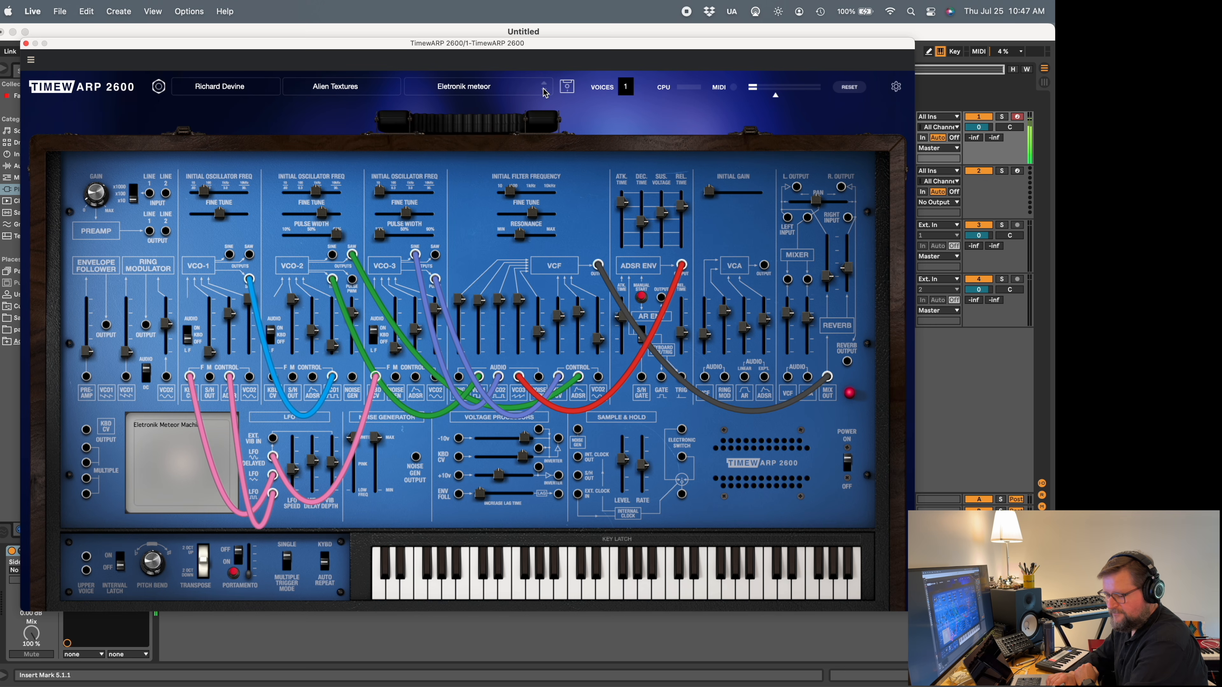
- Switch to the fifth artist's patch group and choose its Basses category
left_click(251, 89)
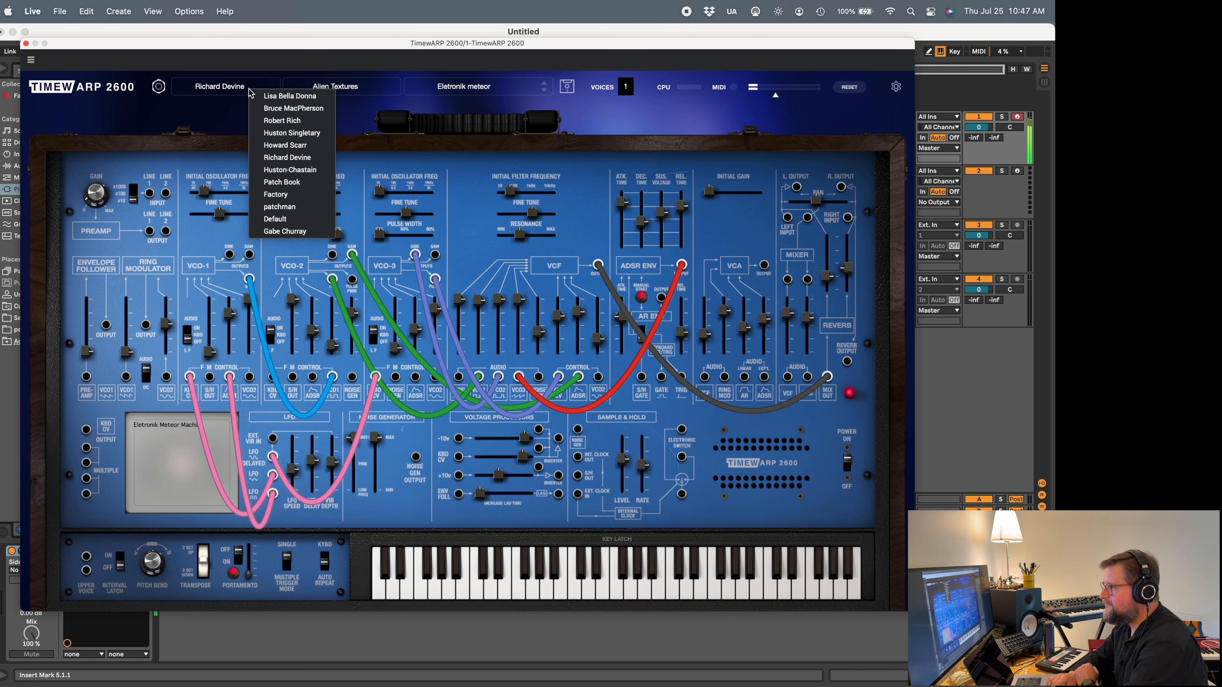
left_click(294, 145)
left_click(357, 89)
left_click(381, 117)
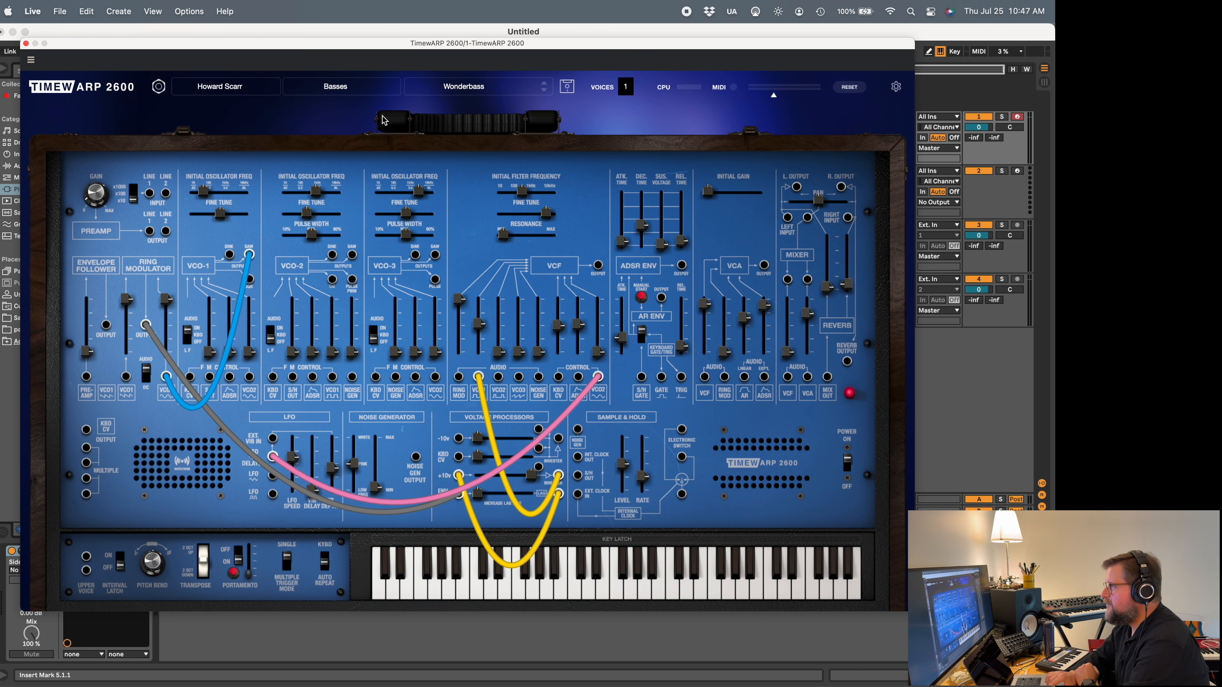
- Load the Trombass patch and the Suspense Drone patch from the Basses category to audition them
left_click(505, 91)
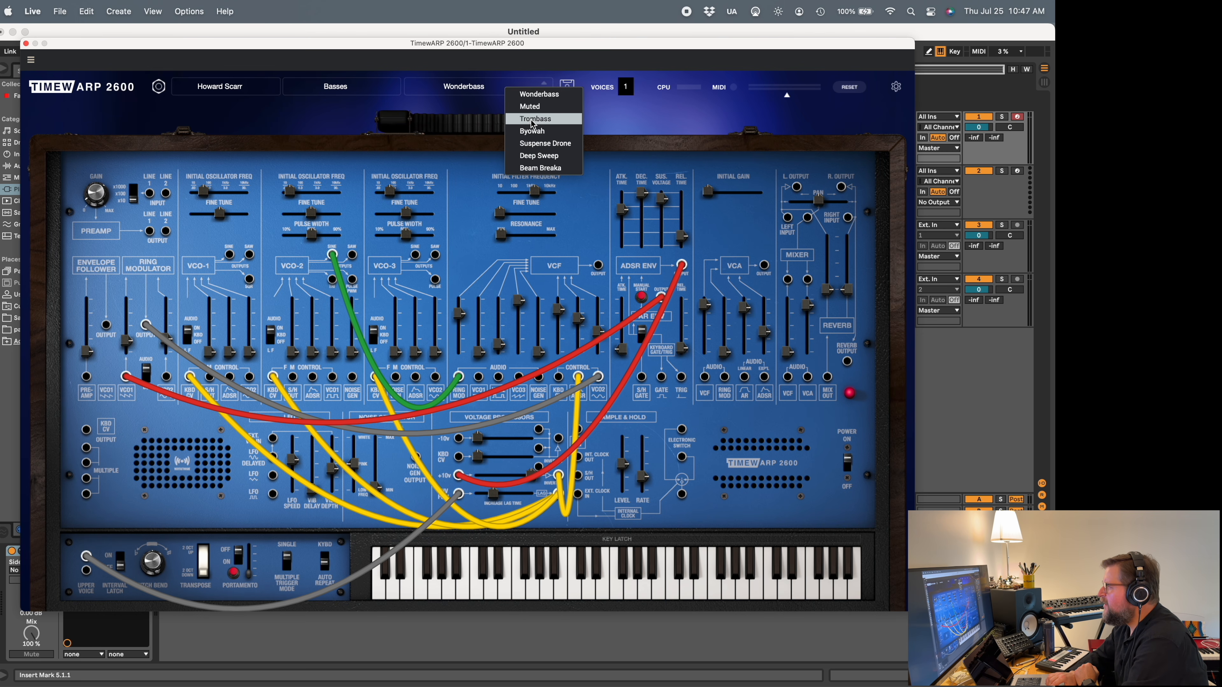
left_click(532, 120)
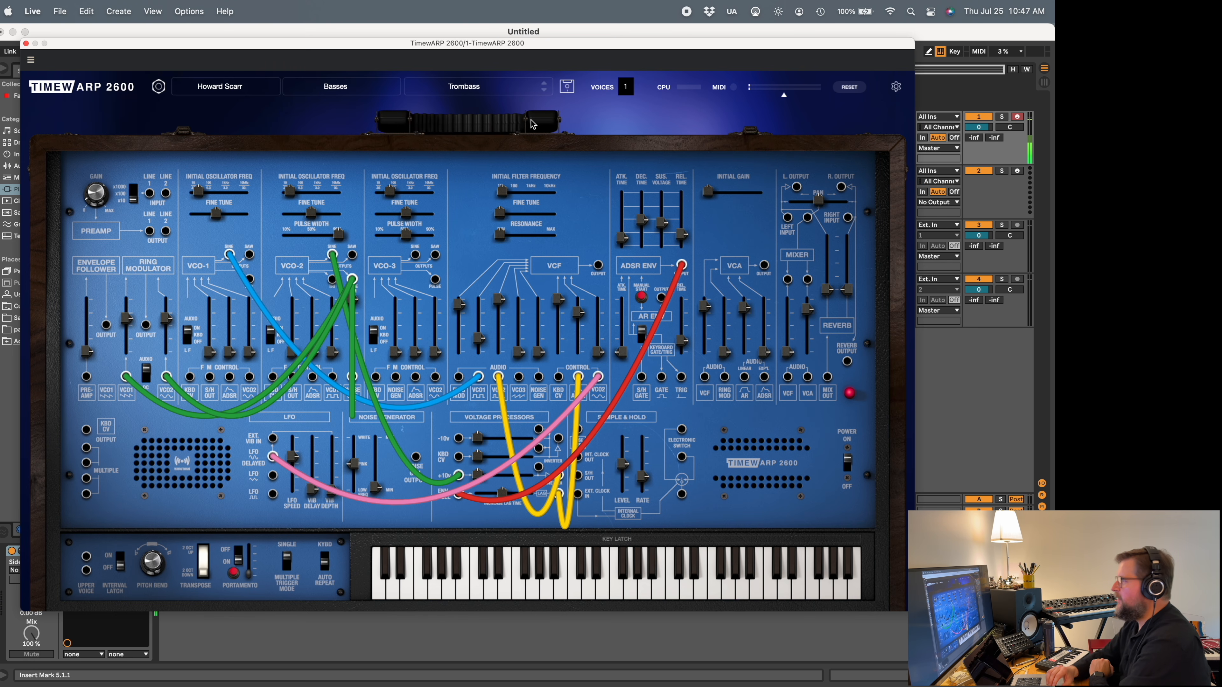
left_click(523, 92)
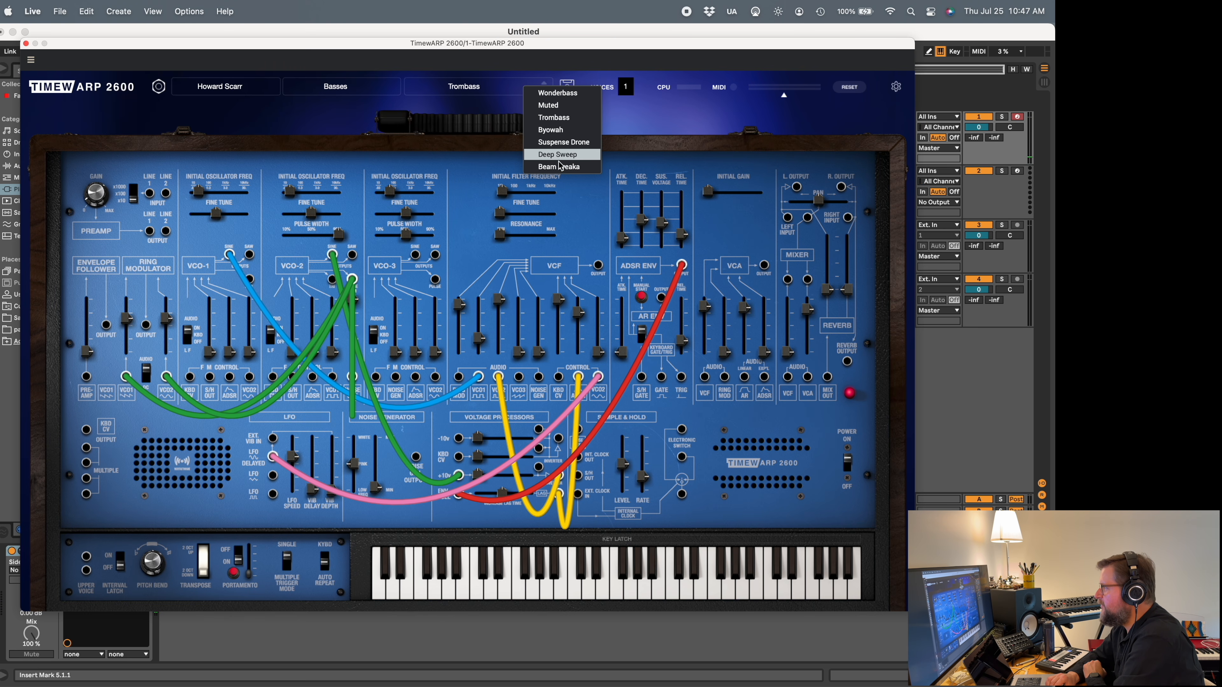
left_click(564, 143)
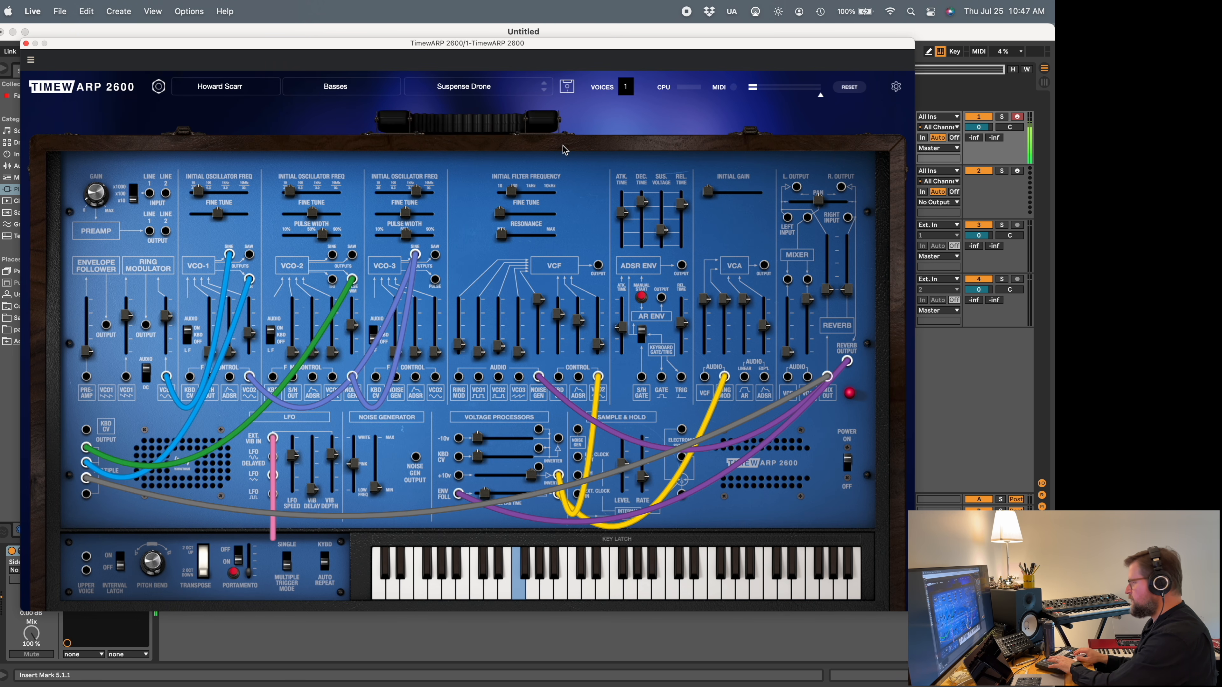
- Switch to the fourth artist's patch group and audition the Fooling The Foolish Lead and Clocks Lead patches
left_click(238, 94)
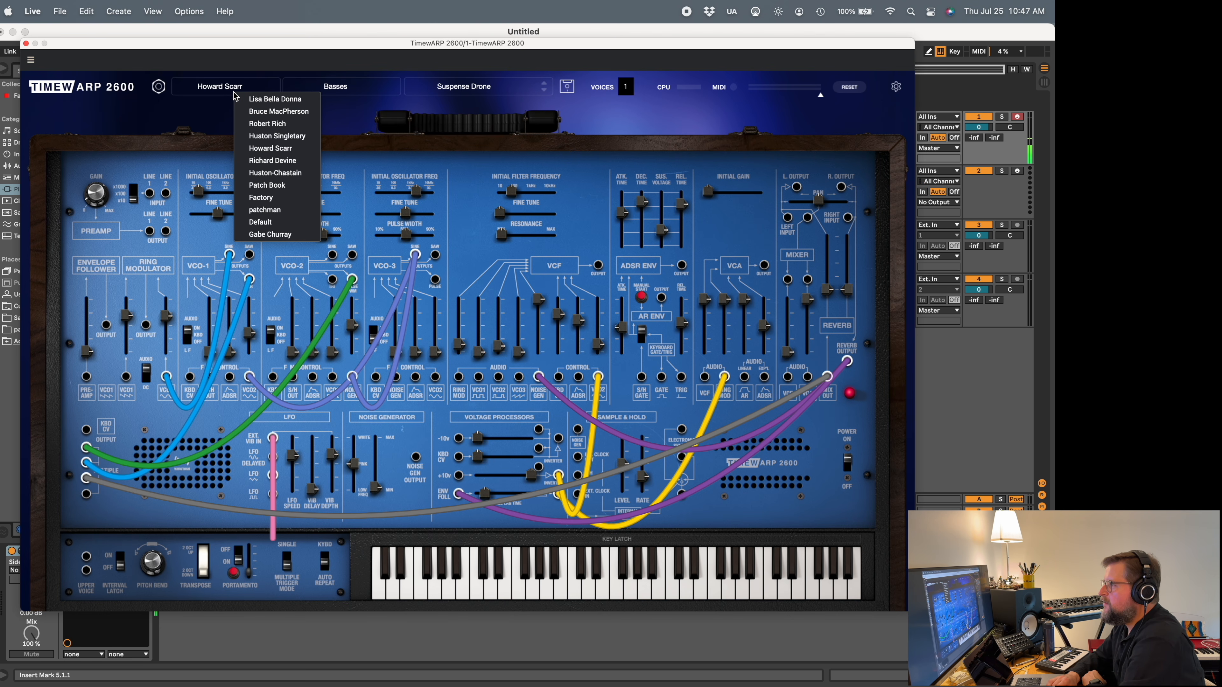
left_click(293, 137)
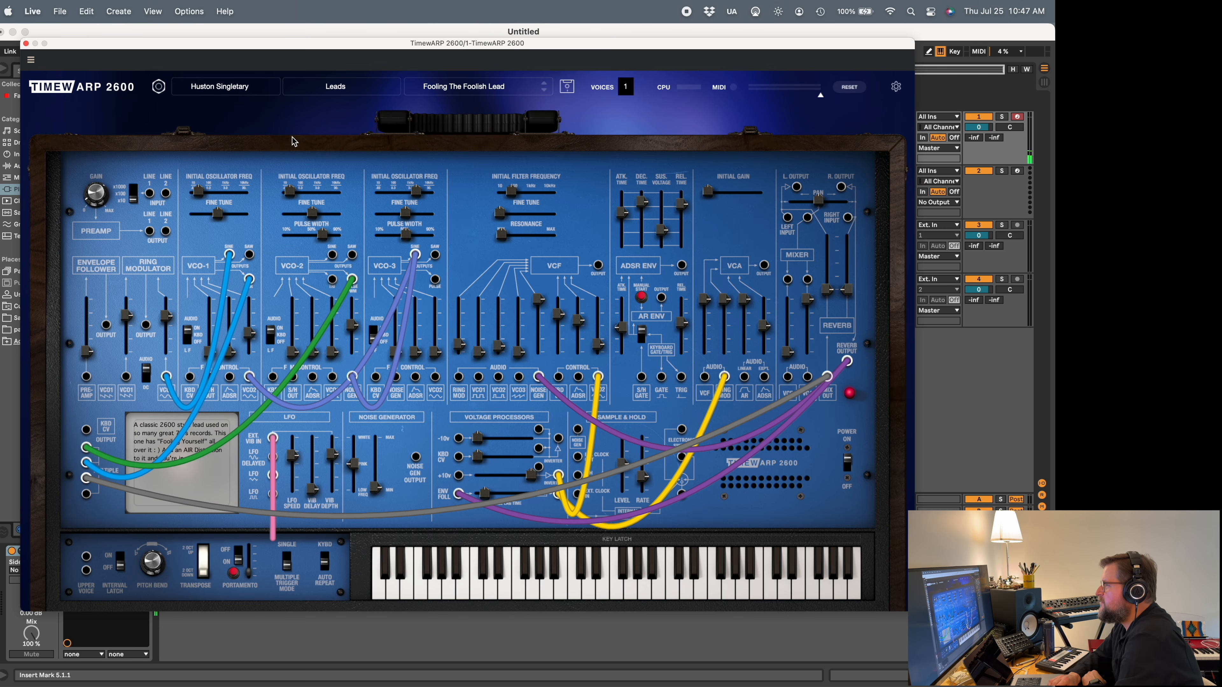
left_click(473, 90)
left_click(510, 95)
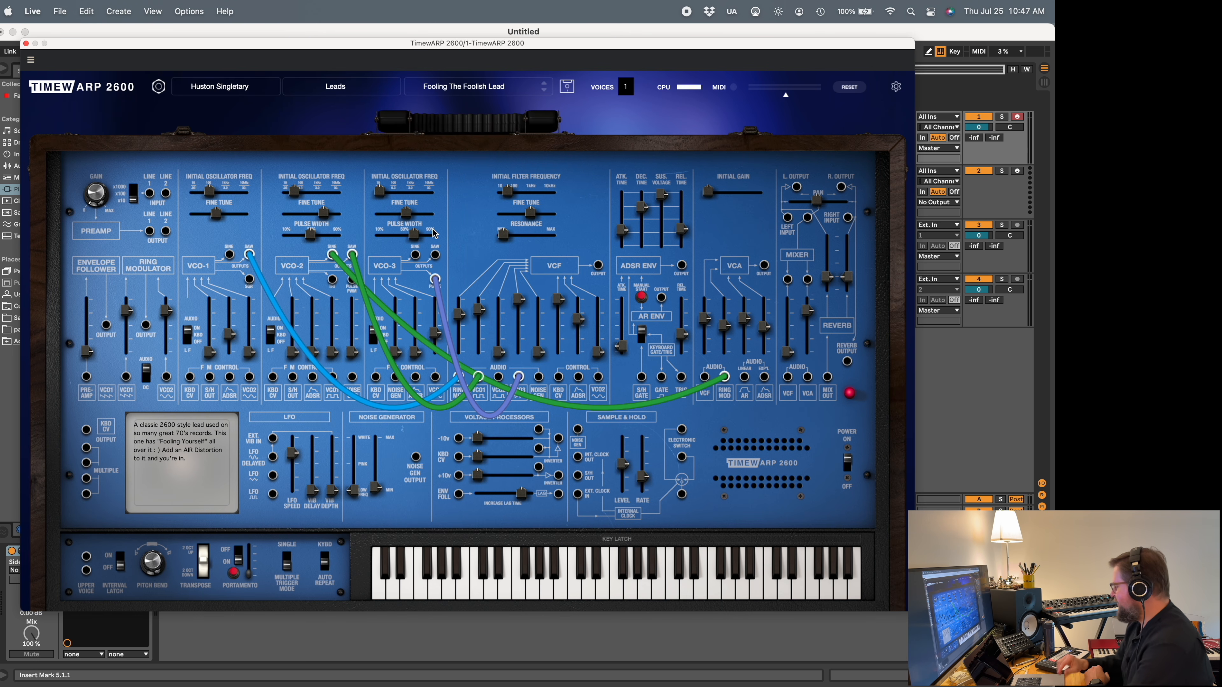
mouse_move(434, 235)
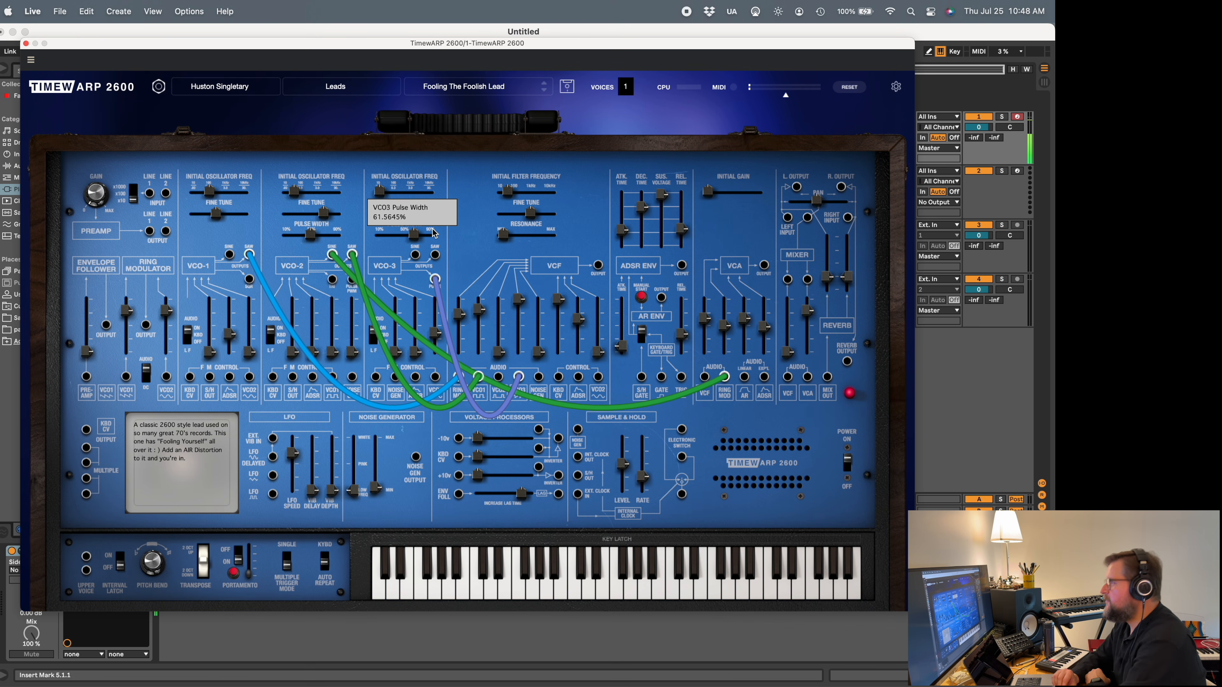
left_click(450, 87)
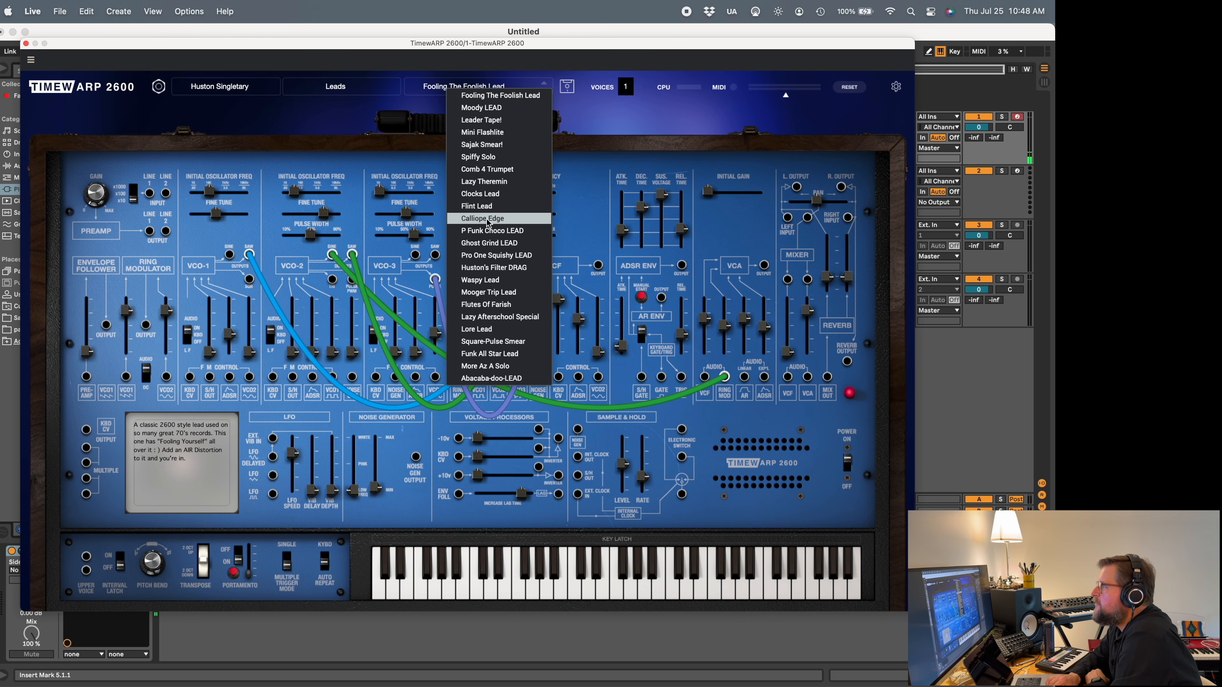
left_click(483, 193)
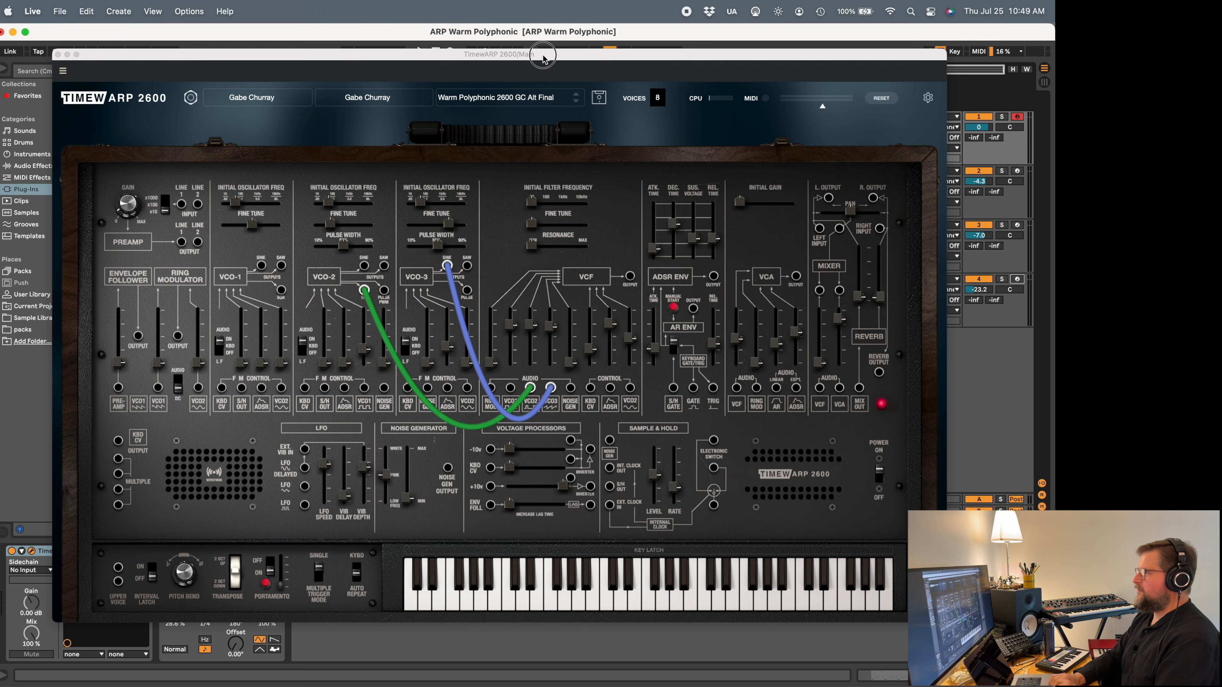
- MIDI-map the VCF's VCO1, VCO2 and VCO3 level sliders to the hardware controller in the ARP Warm Polyphonic project
left_click_drag(543, 57, 501, 68)
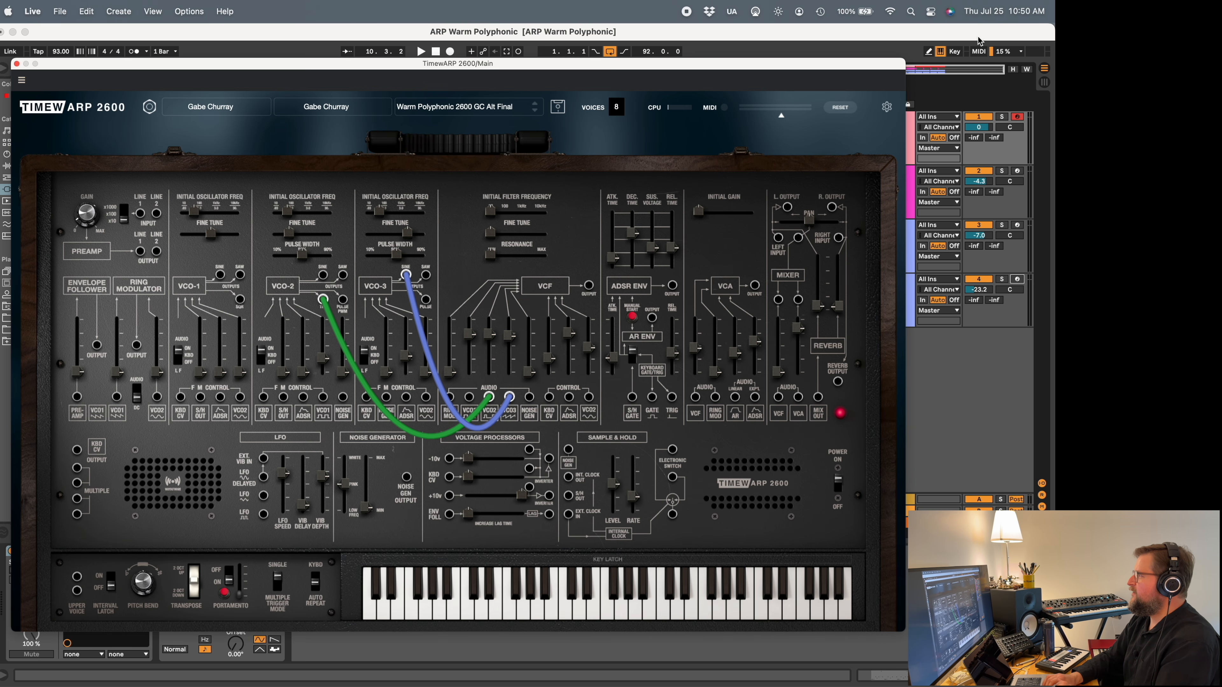
left_click(980, 51)
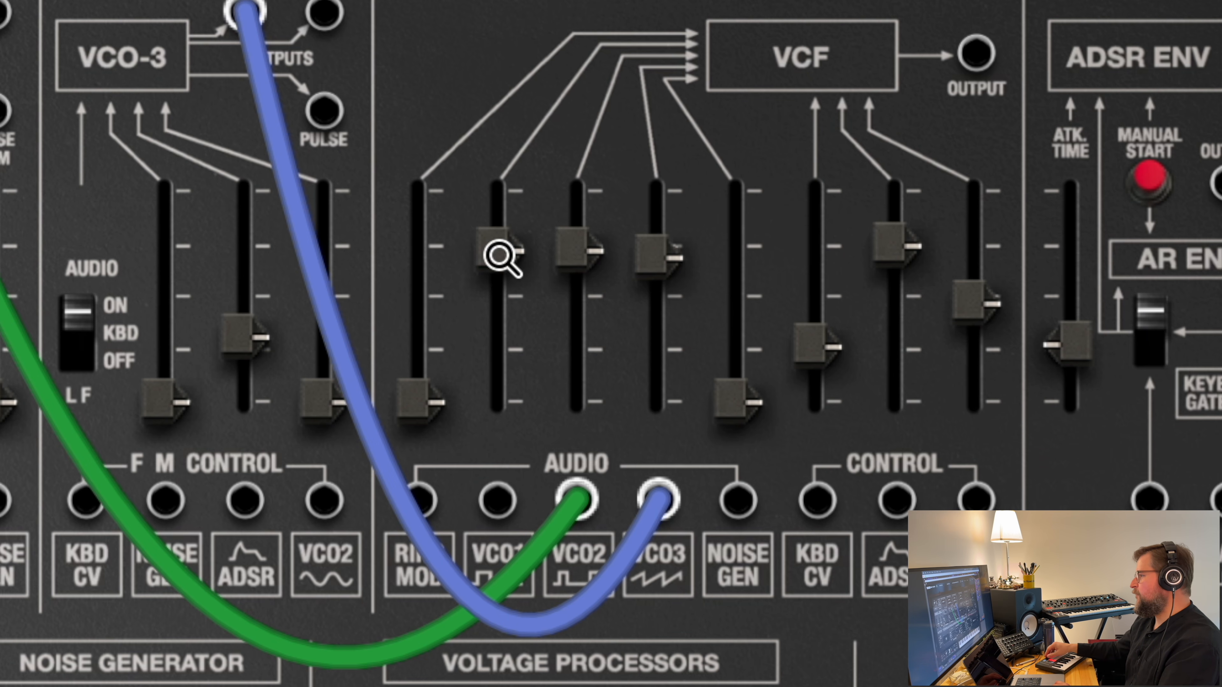
mouse_move(500, 259)
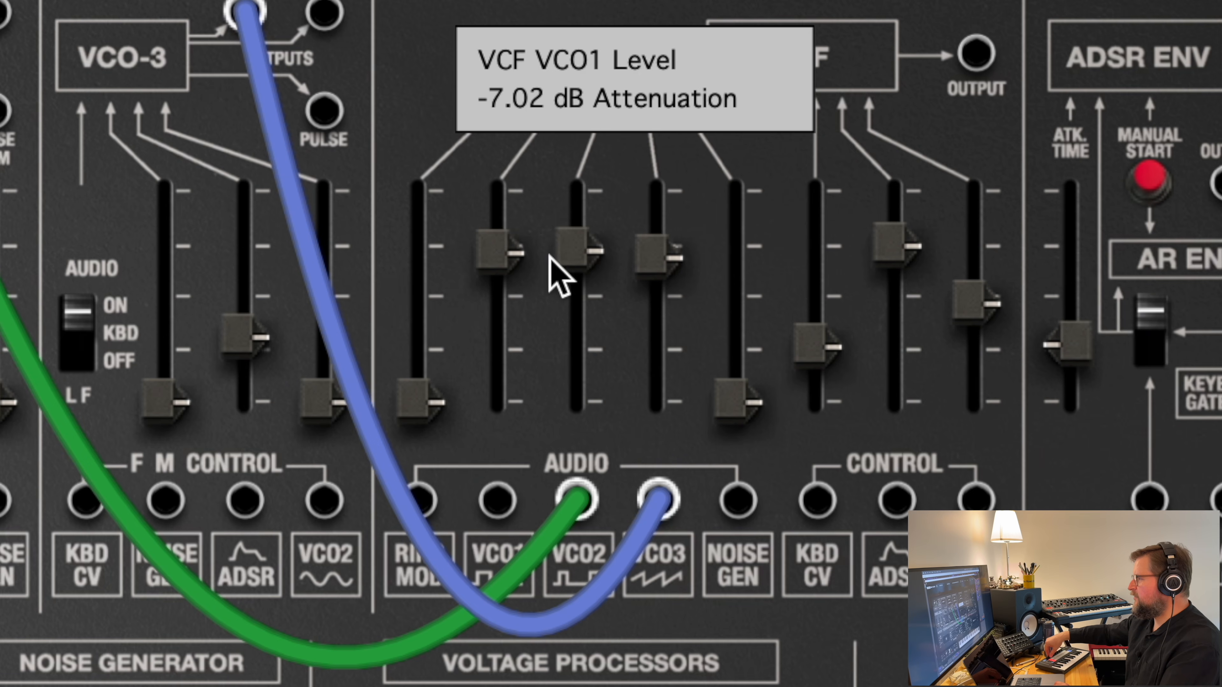
mouse_move(581, 258)
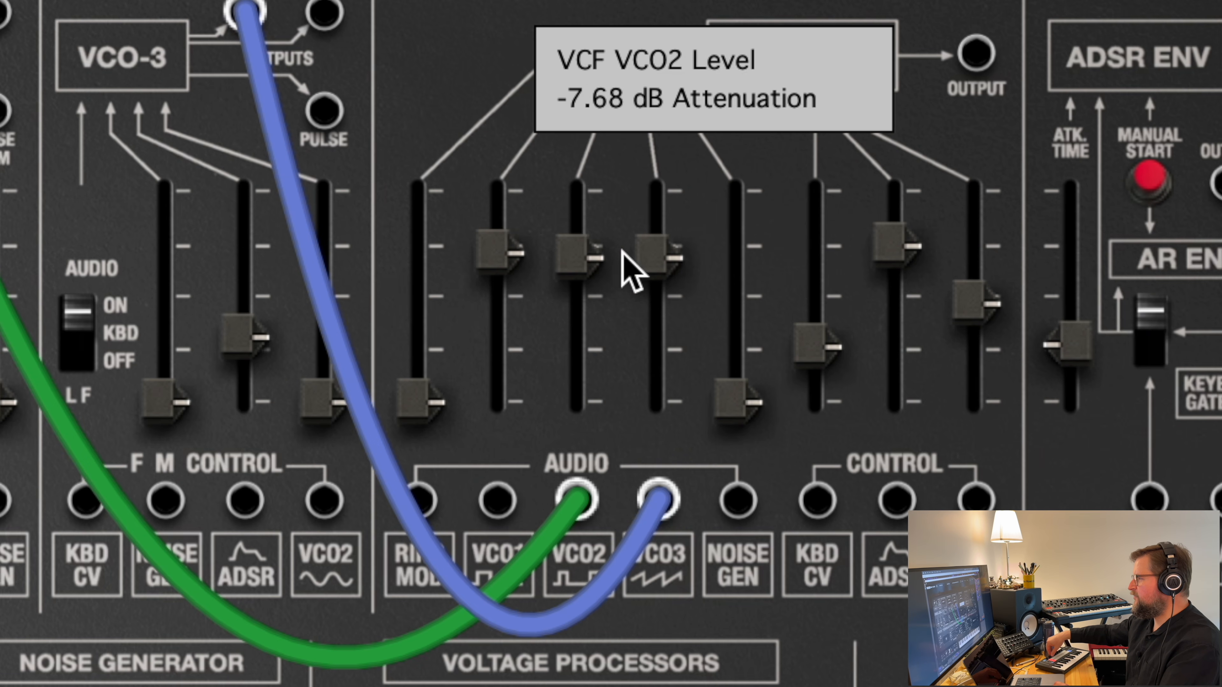
left_click_drag(664, 271, 664, 265)
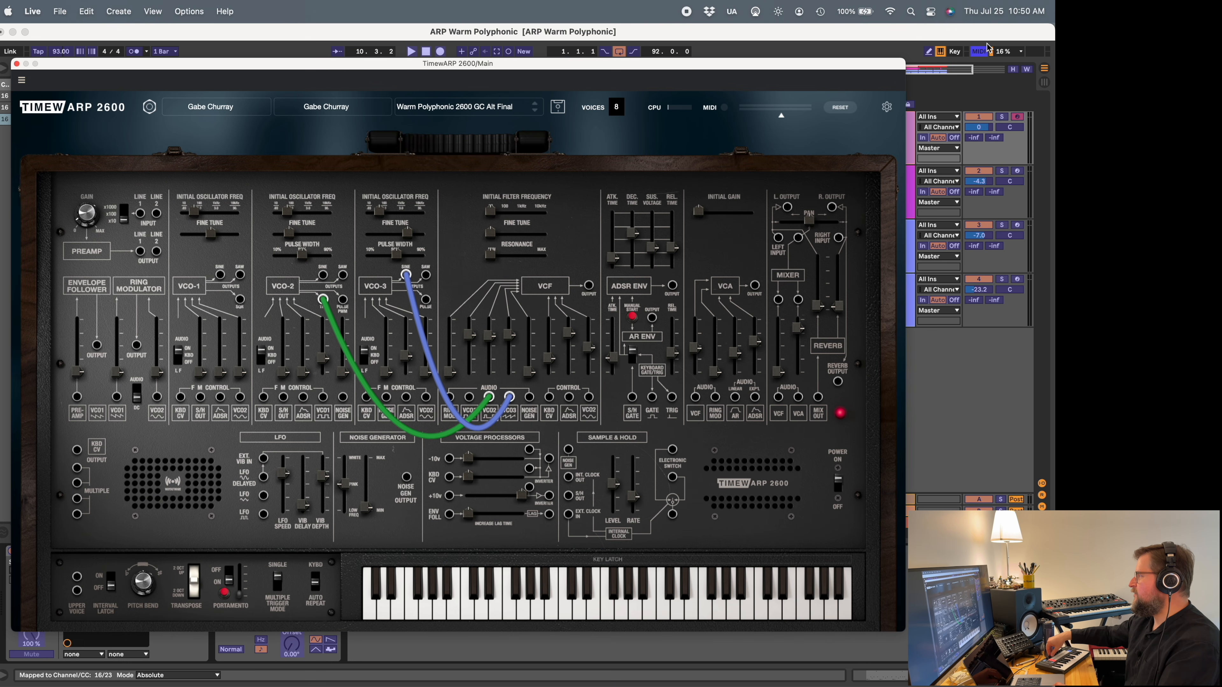
left_click(980, 51)
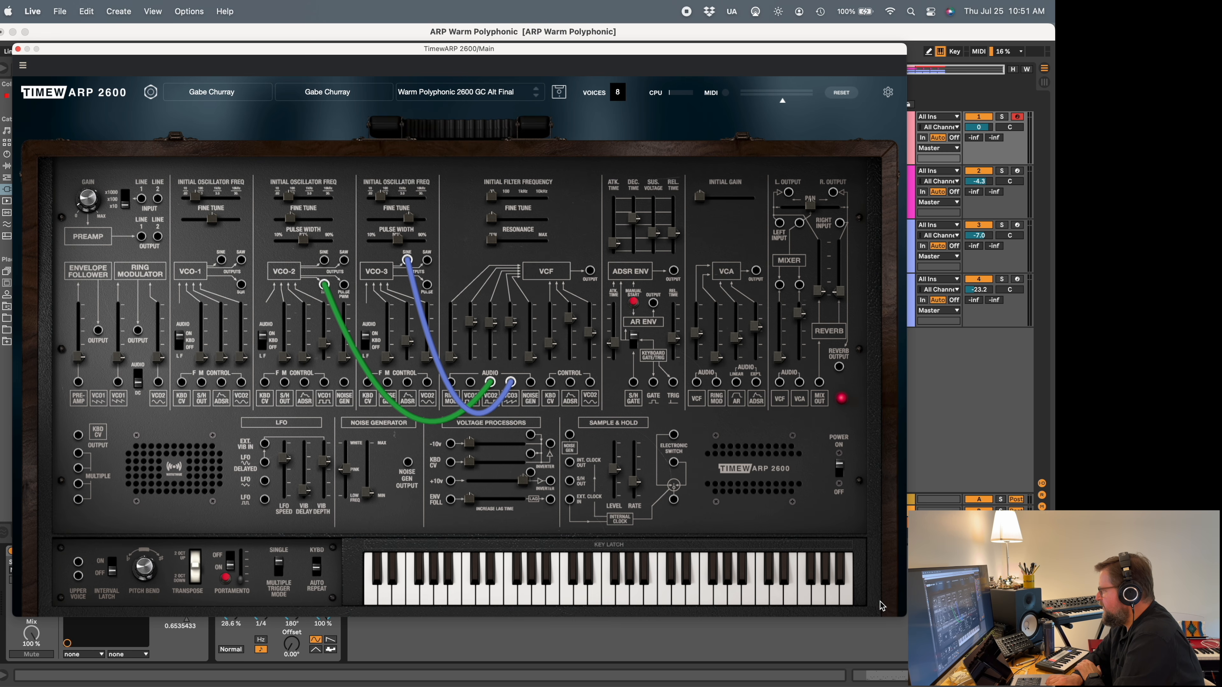
- Scale the synth's interface to 80% and reposition its window over the arrangement
left_click(24, 67)
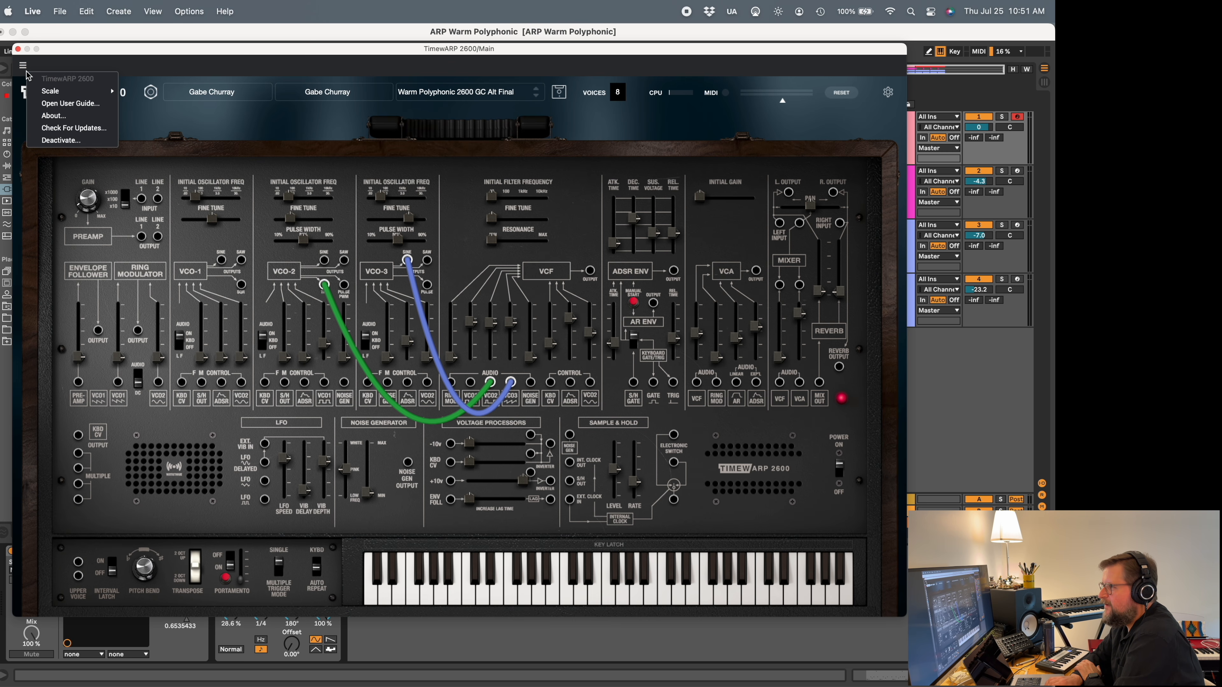
mouse_move(48, 91)
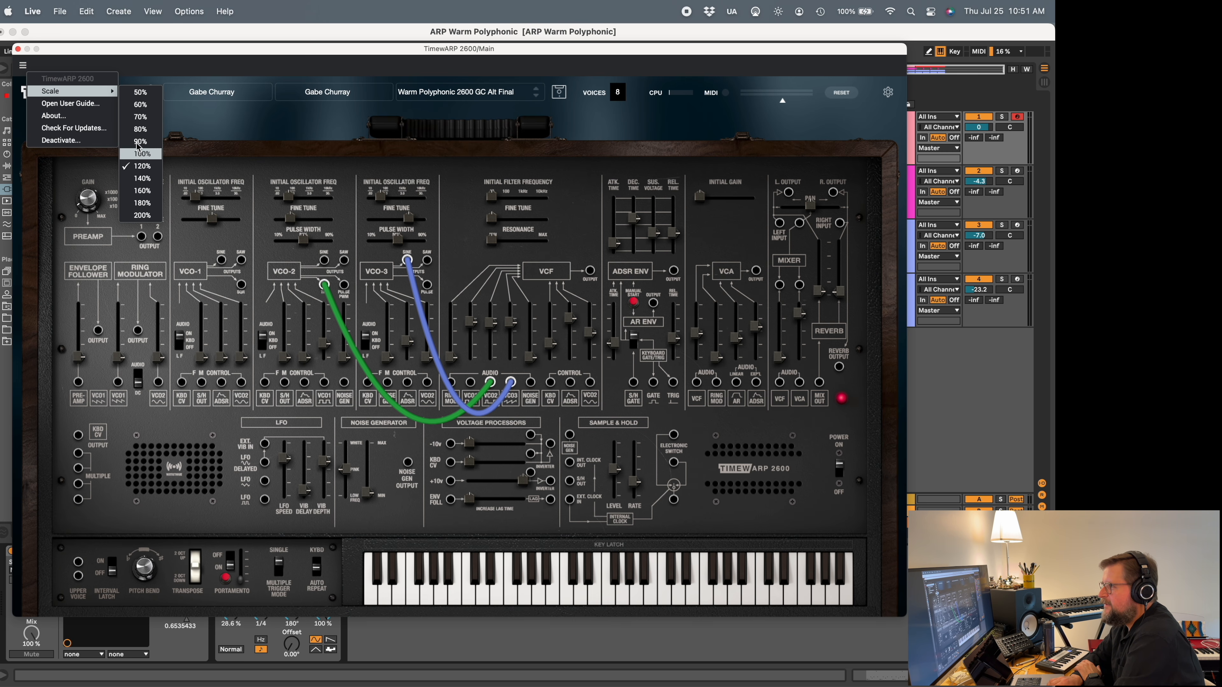
left_click(144, 130)
left_click_drag(249, 64, 298, 113)
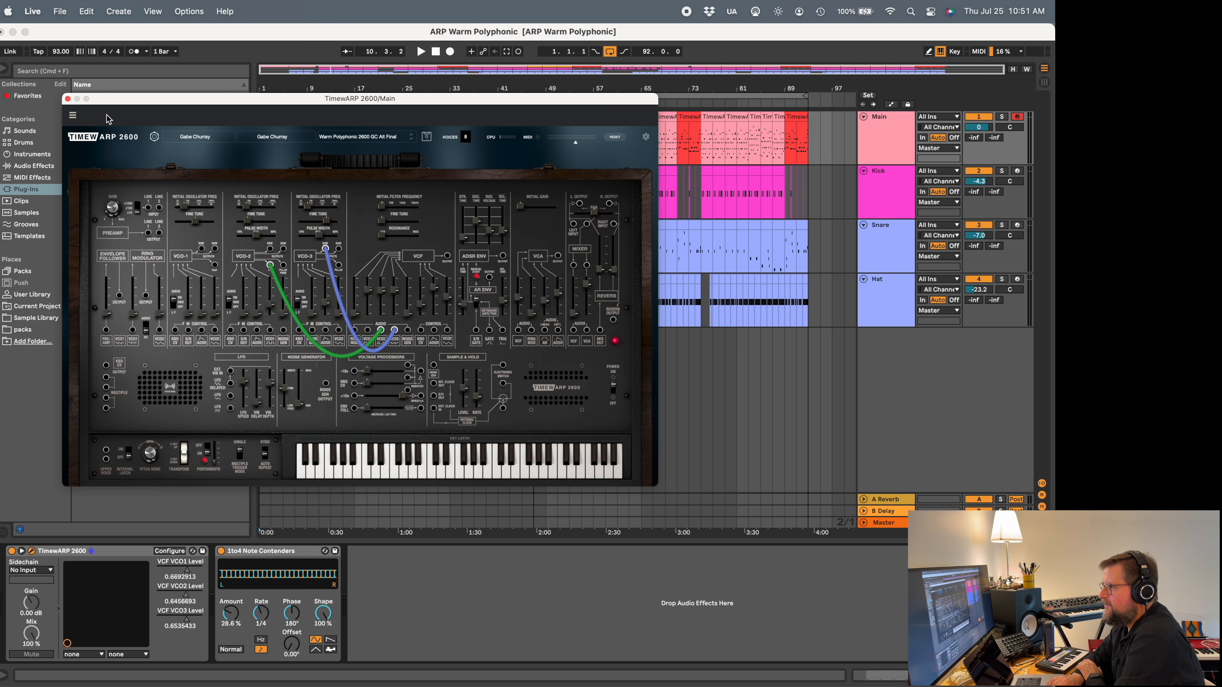
- Enlarge the synth's interface scale to 200%
left_click(74, 118)
mouse_move(154, 145)
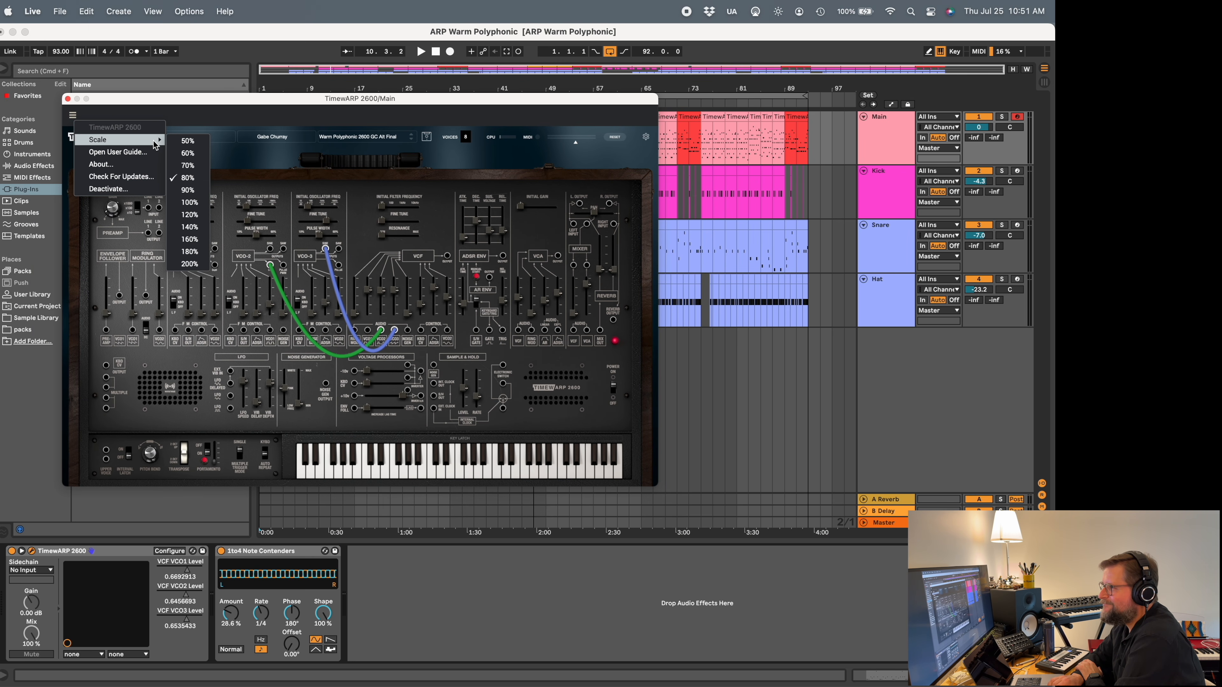
left_click(197, 251)
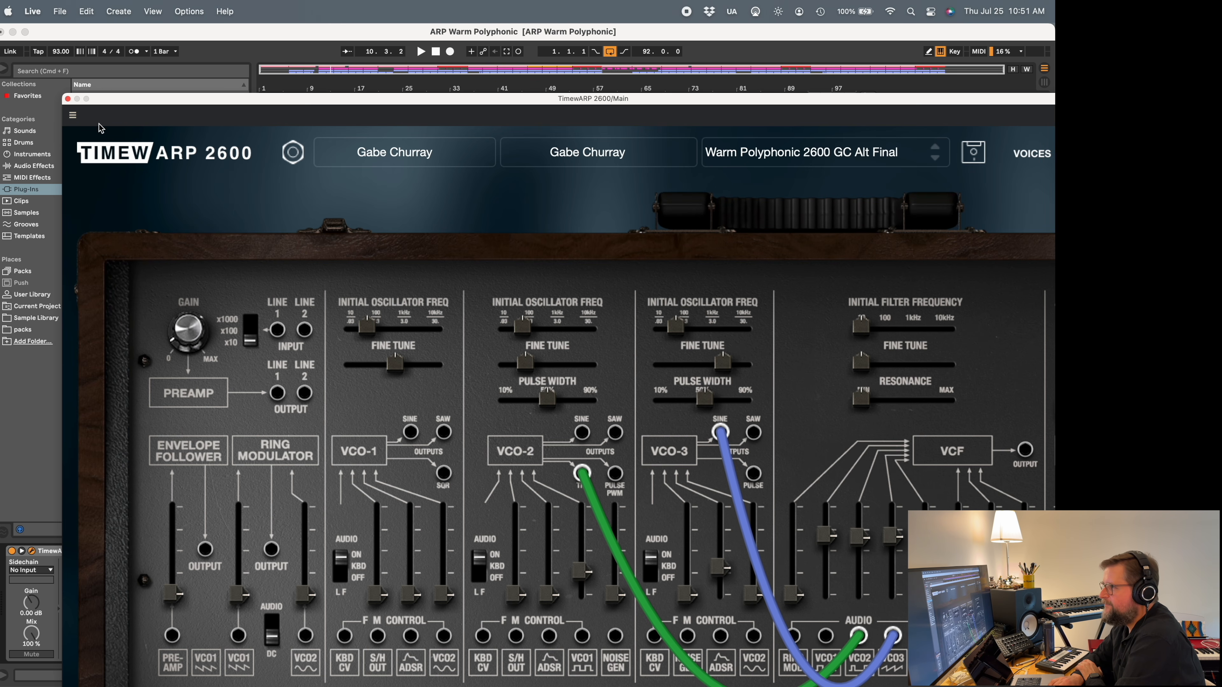
- Set the synth's interface scale to 120%
left_click(73, 116)
mouse_move(155, 137)
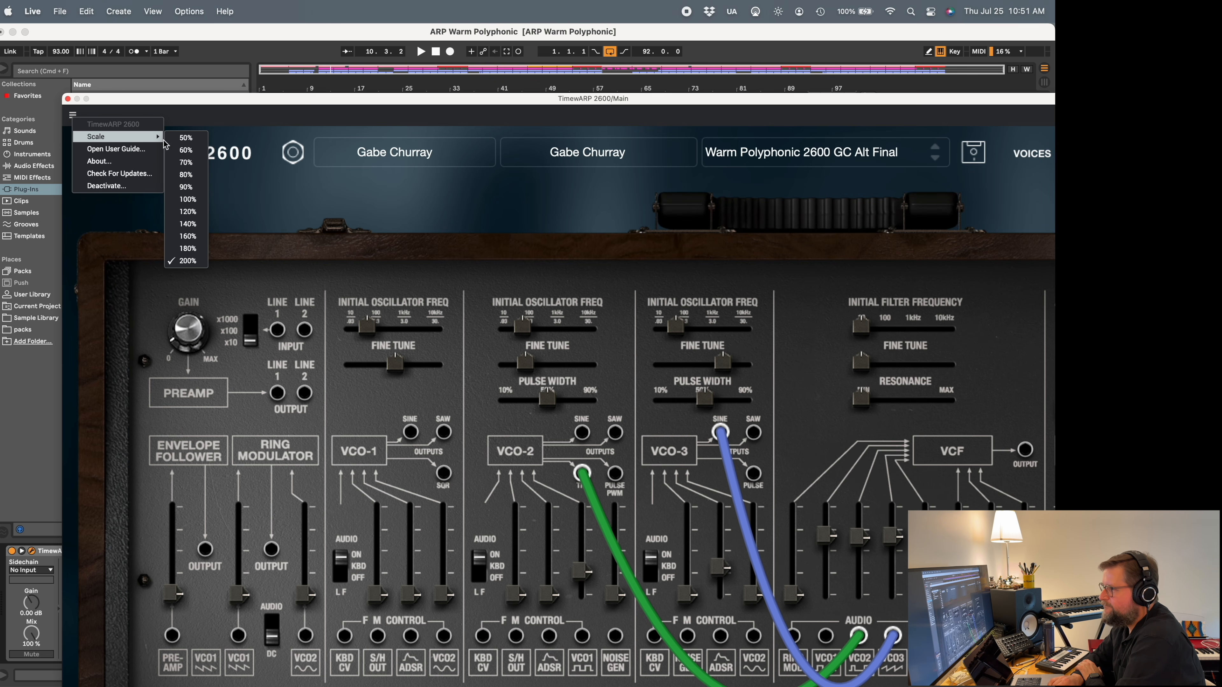
left_click(188, 212)
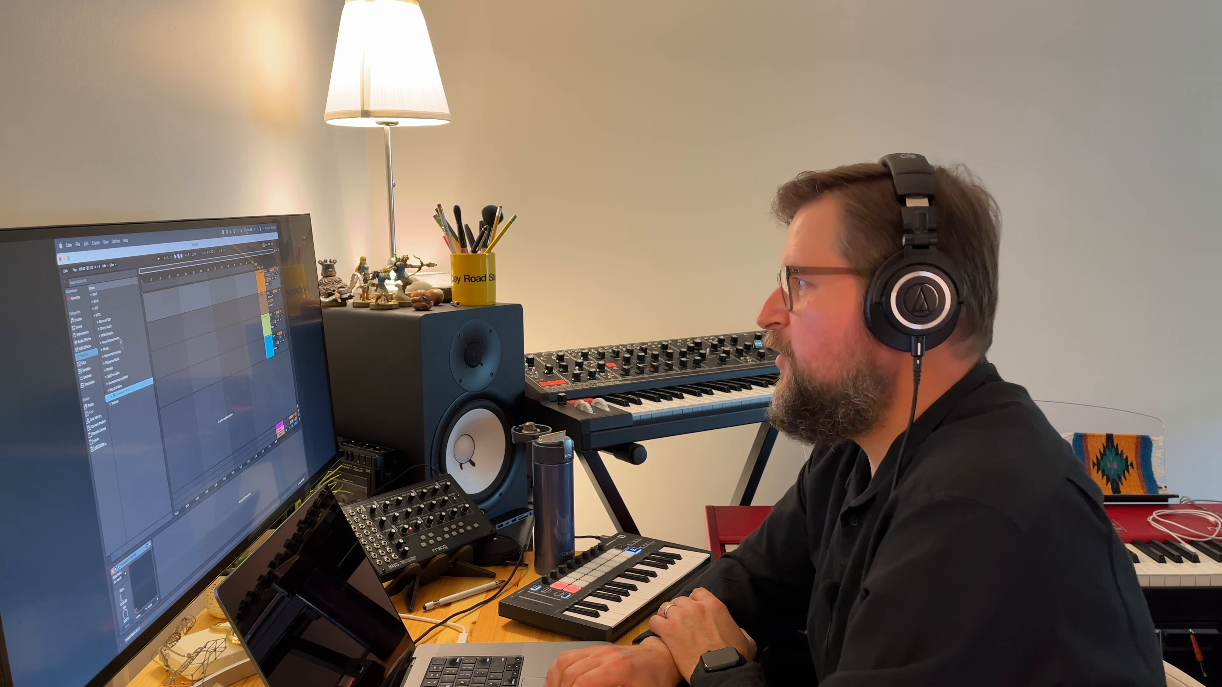
left_click(77, 245)
mouse_move(91, 273)
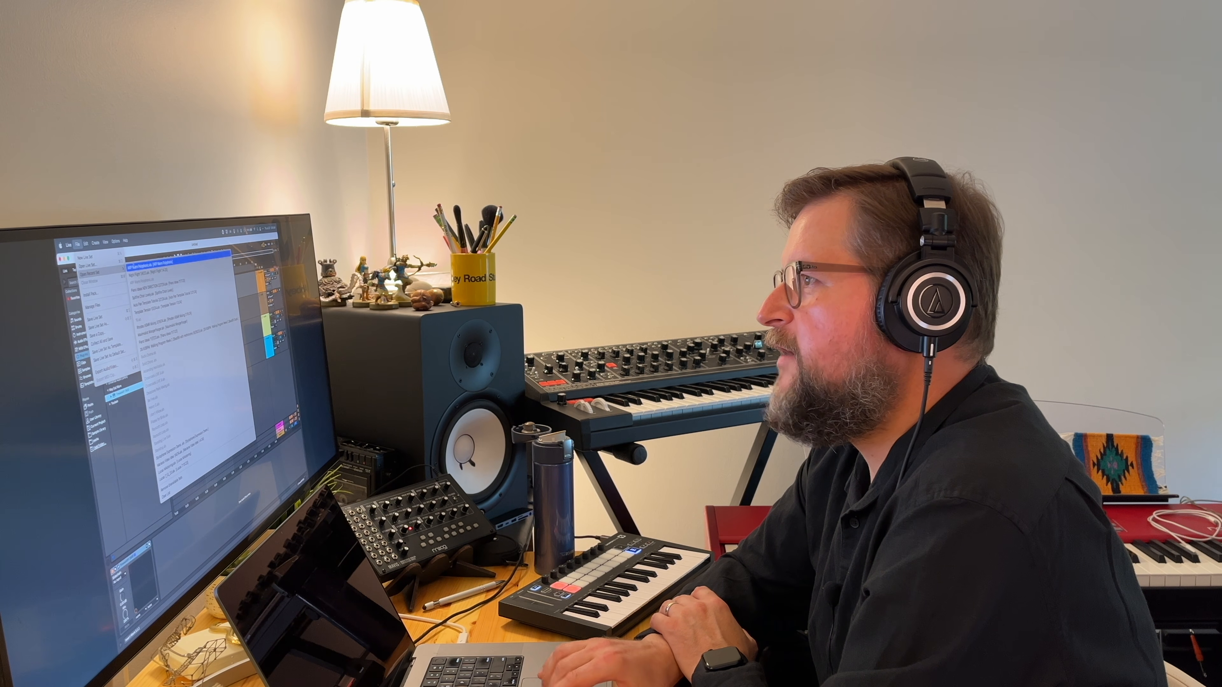
left_click(150, 262)
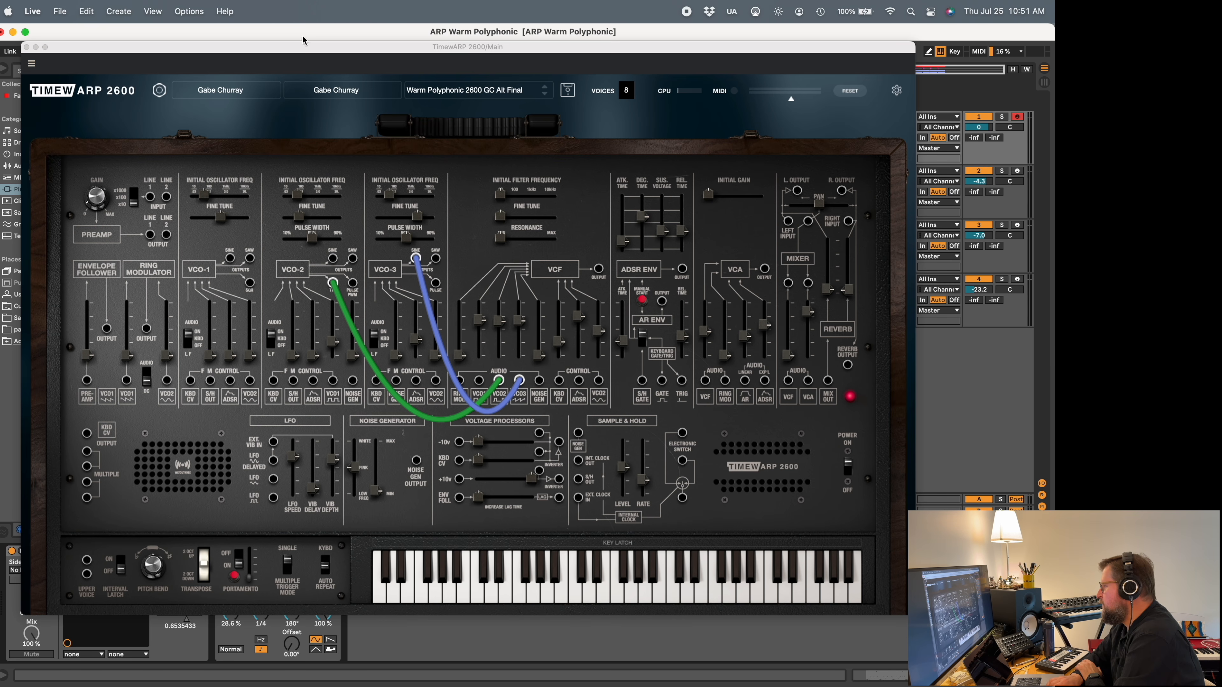
- Play the arrangement from the start with the synth window closed, and reopen the TimewARP 2600 window on the Main track
left_click(26, 47)
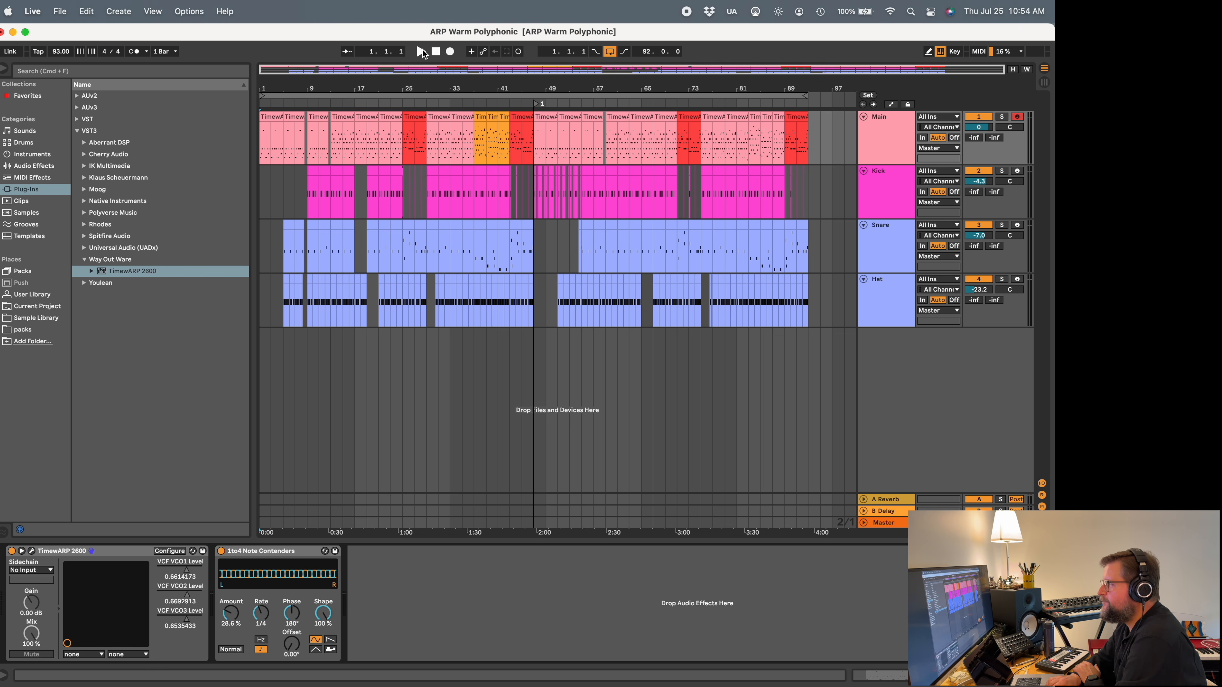
left_click(421, 51)
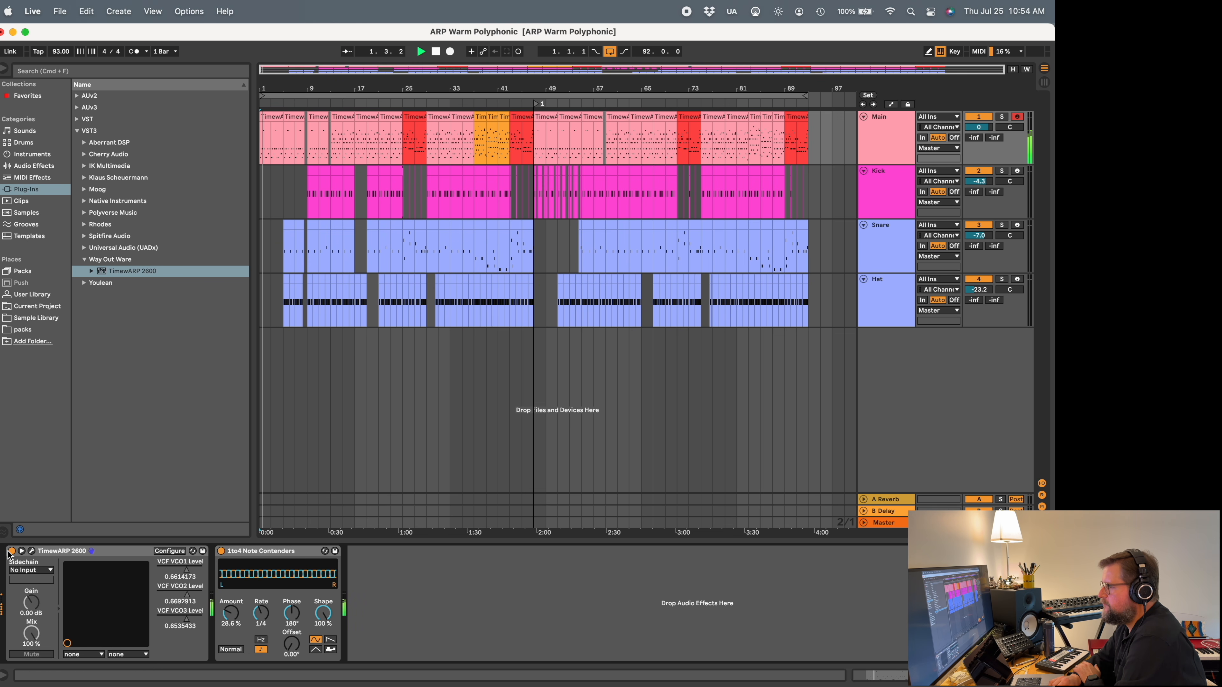
left_click(32, 551)
left_click(382, 182)
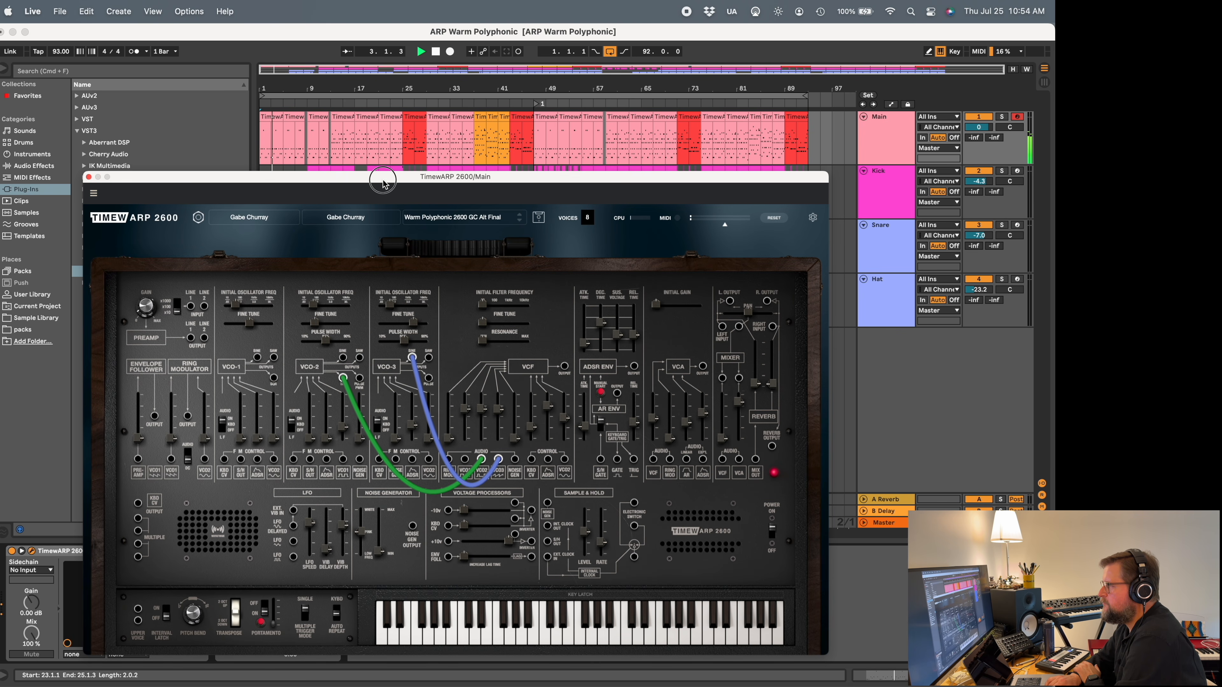
- Move the TimewARP 2600 window higher so that its whole panel and keyboard fit on screen
left_click_drag(383, 182, 383, 176)
left_click_drag(483, 299, 482, 302)
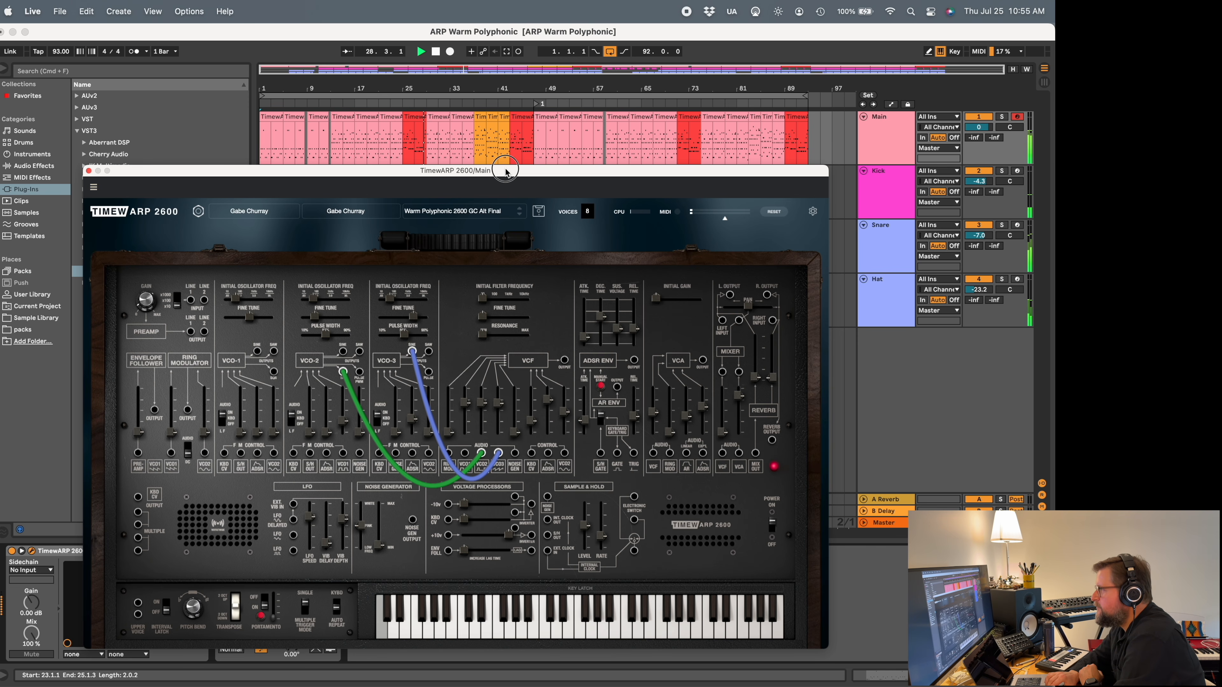
left_click_drag(505, 172, 504, 110)
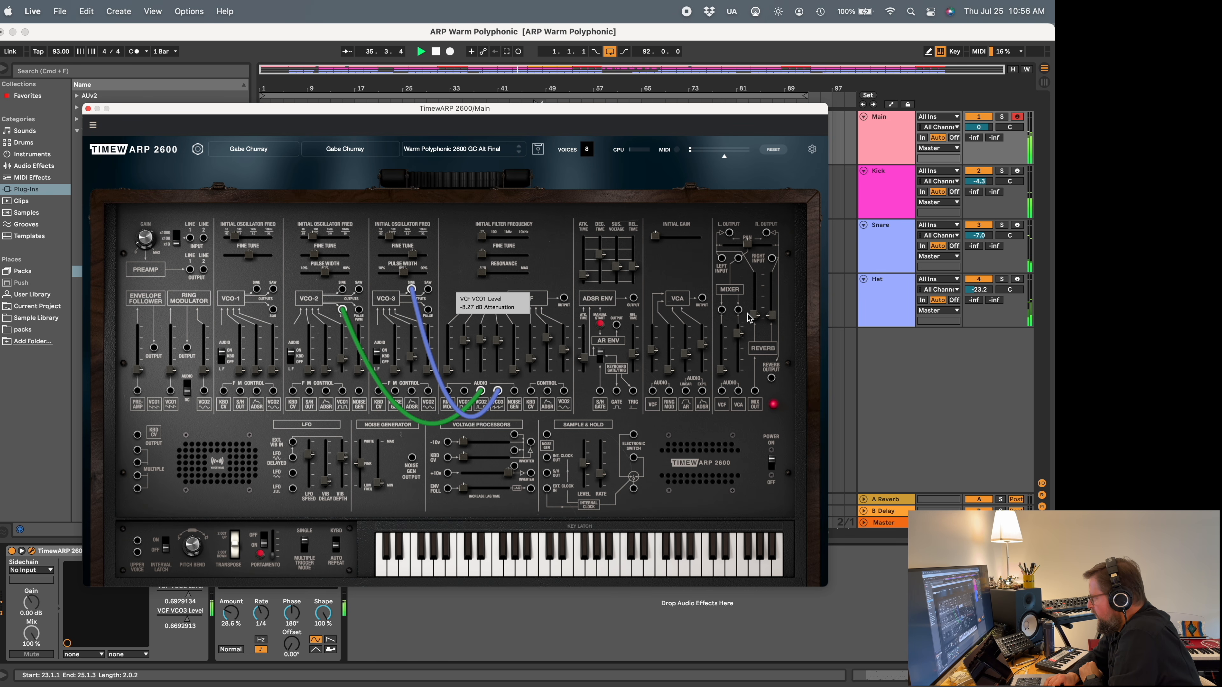
- Try different reverb left and right levels on the synth while the track plays
mouse_move(759, 320)
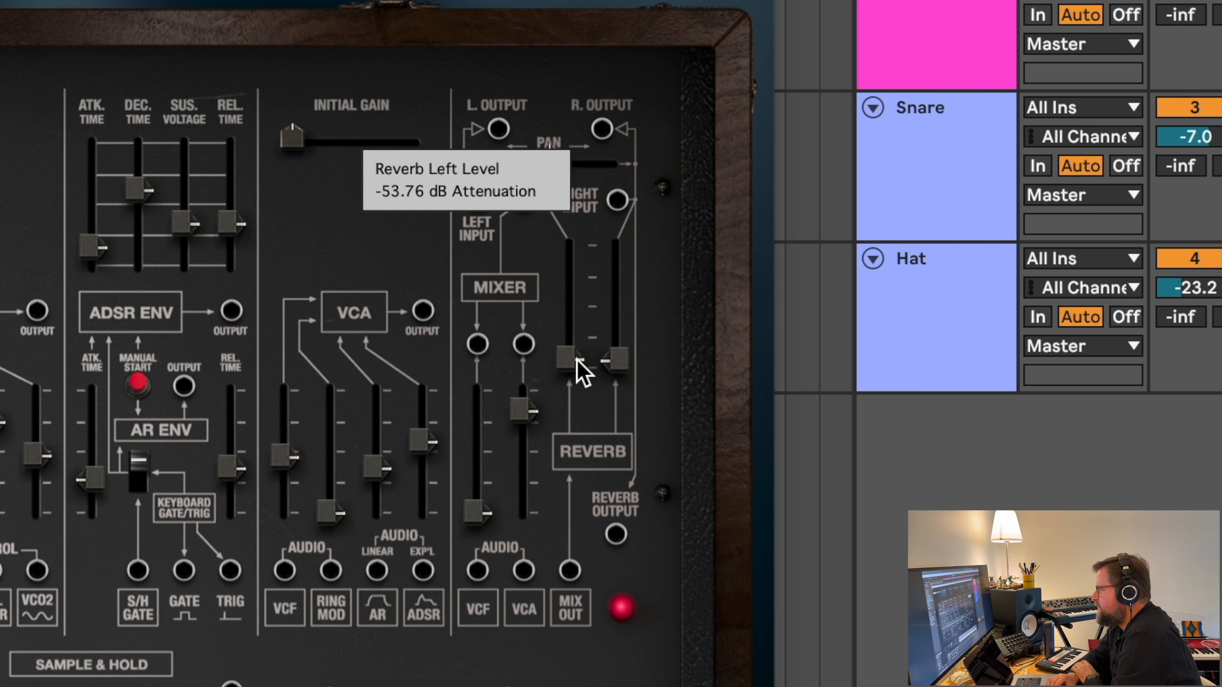
left_click_drag(577, 361, 618, 370)
left_click_drag(562, 340, 571, 315)
mouse_move(625, 370)
left_mouse_down()
mouse_move(629, 279)
mouse_move(574, 306)
mouse_move(568, 273)
mouse_move(611, 309)
mouse_move(614, 292)
mouse_move(614, 368)
mouse_move(617, 357)
left_mouse_up()
left_click(611, 279)
left_click_drag(568, 277, 532, 369)
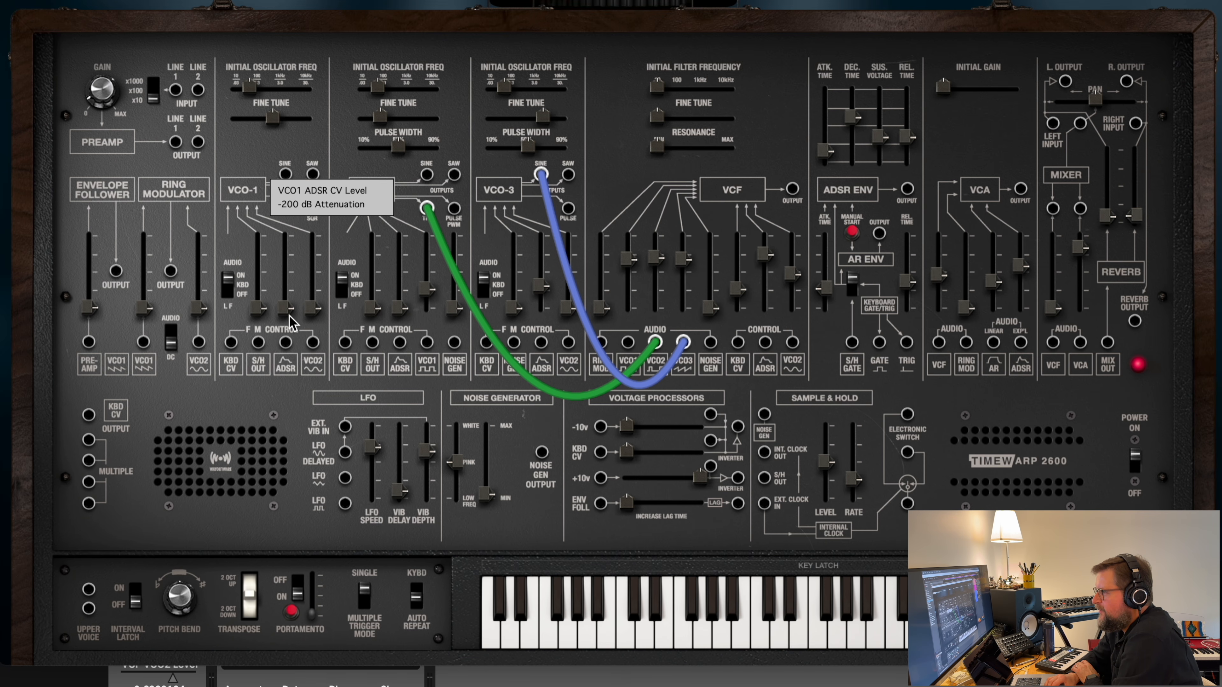
- Try VCO-1's ADSR CV level at -80.93 dB with a slightly shorter ADSR attack, and lower the CV level again
left_click_drag(288, 307, 288, 305)
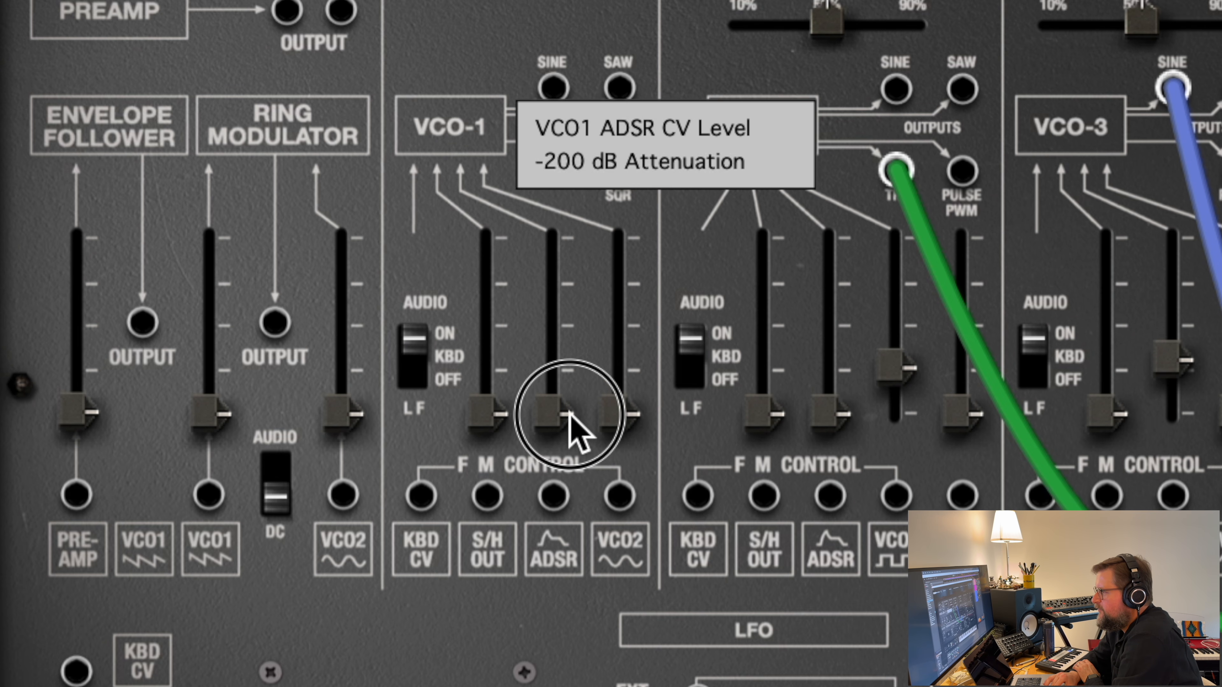
left_click_drag(563, 407, 558, 304)
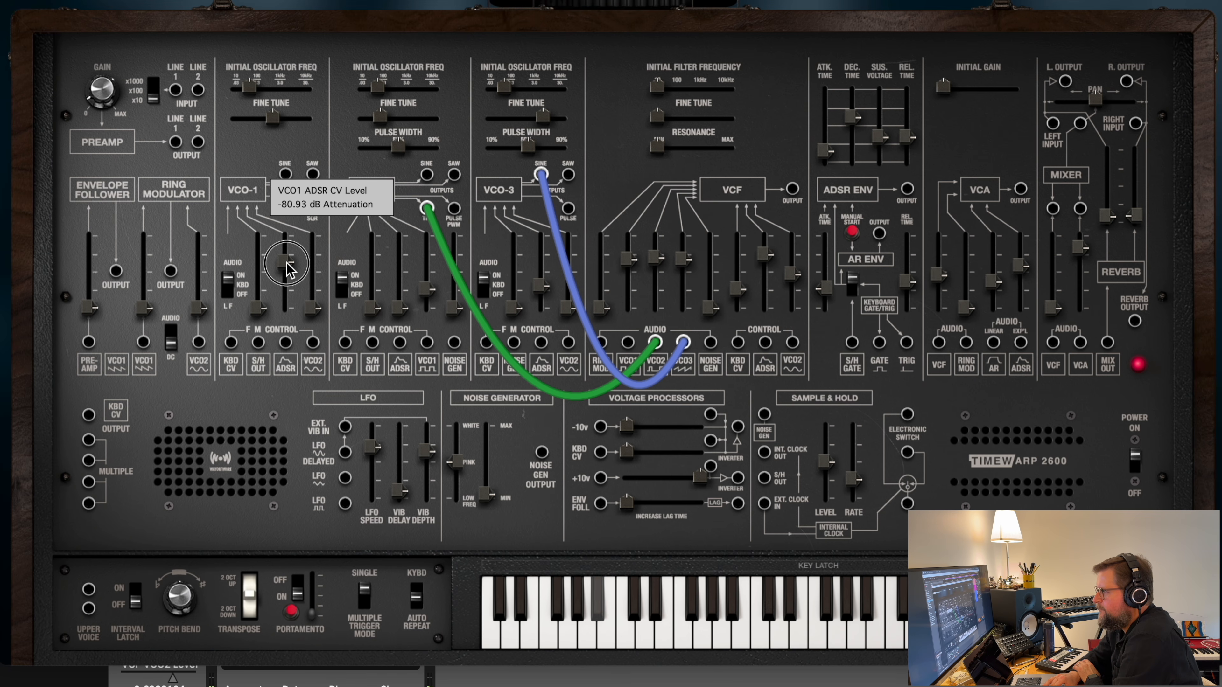
left_click_drag(826, 152, 831, 164)
left_click_drag(284, 261, 287, 308)
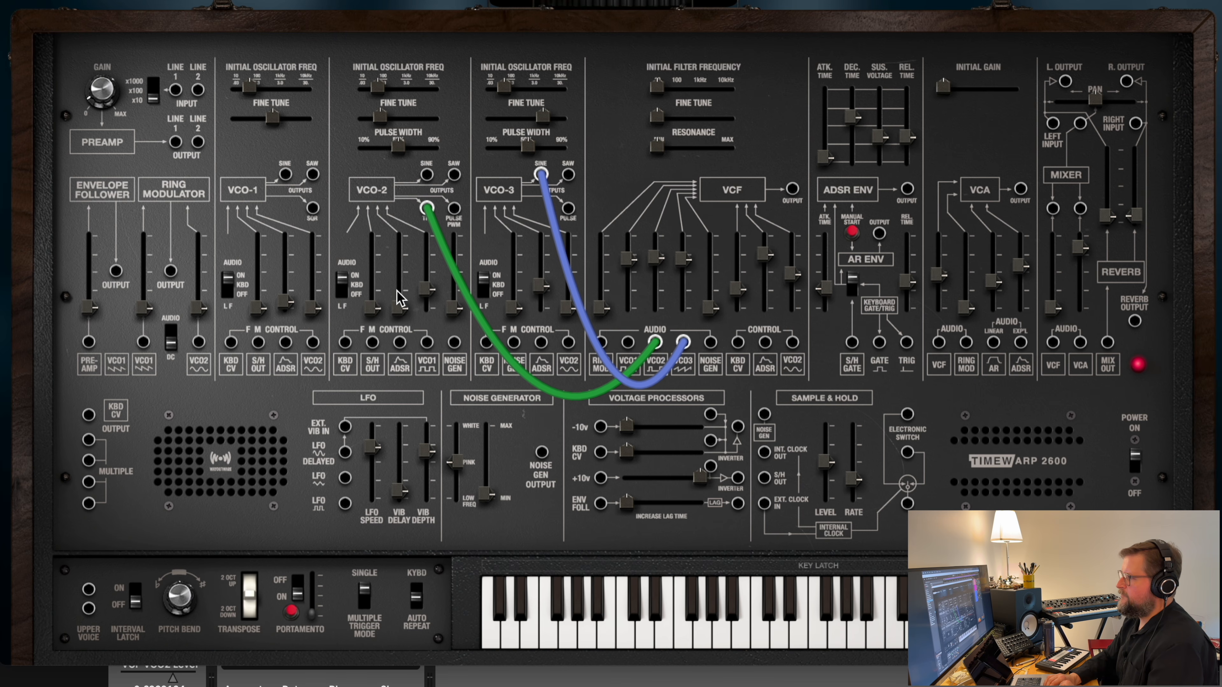
- Try VCO-2's VCO1 CV level at -84.30 dB and bring it back down near its minimum
mouse_move(420, 294)
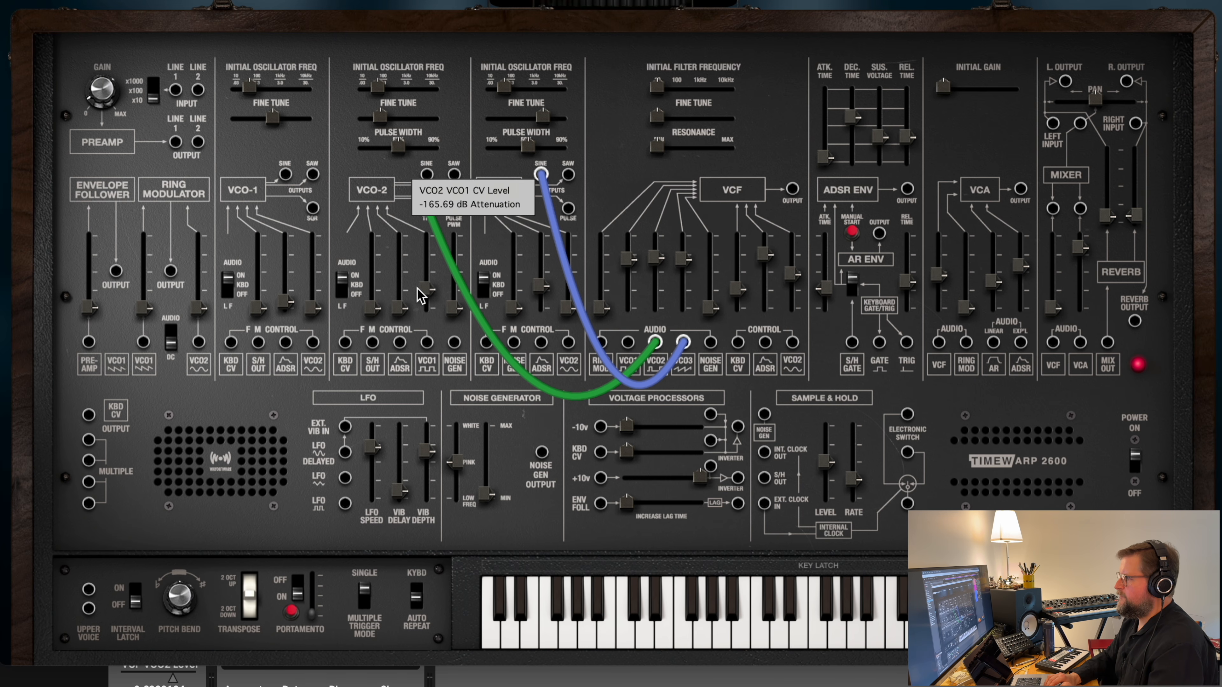
left_click_drag(426, 294, 423, 258)
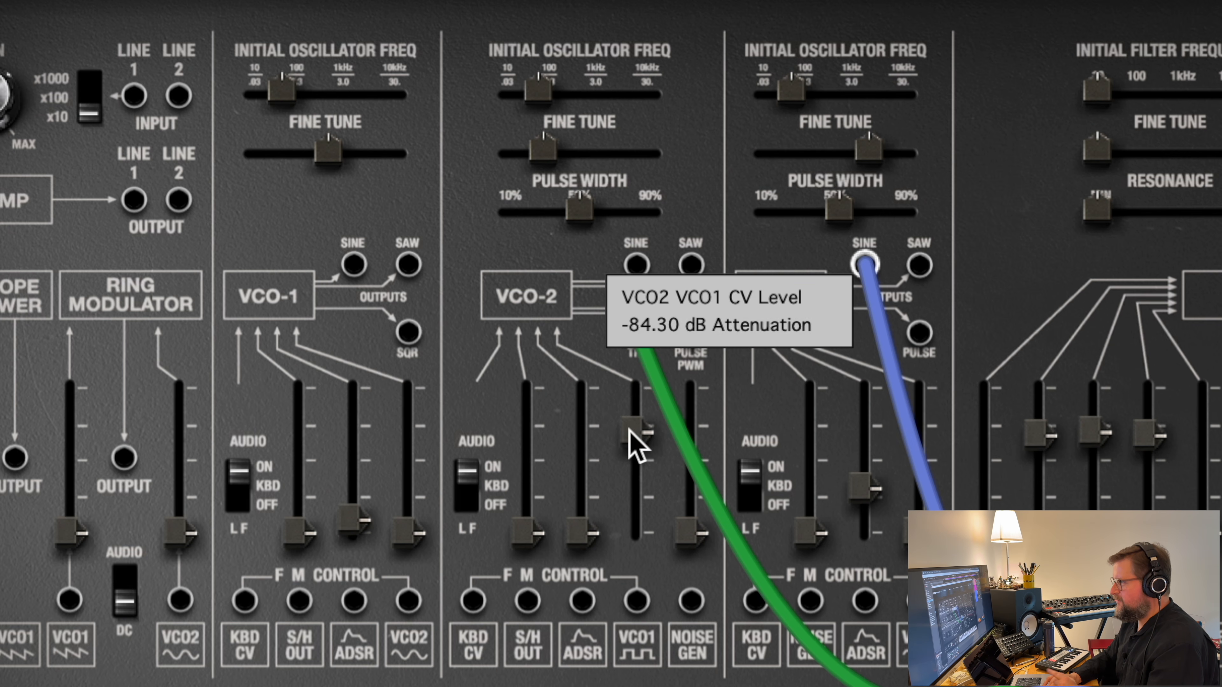
left_click_drag(628, 430, 625, 512)
left_click(623, 417)
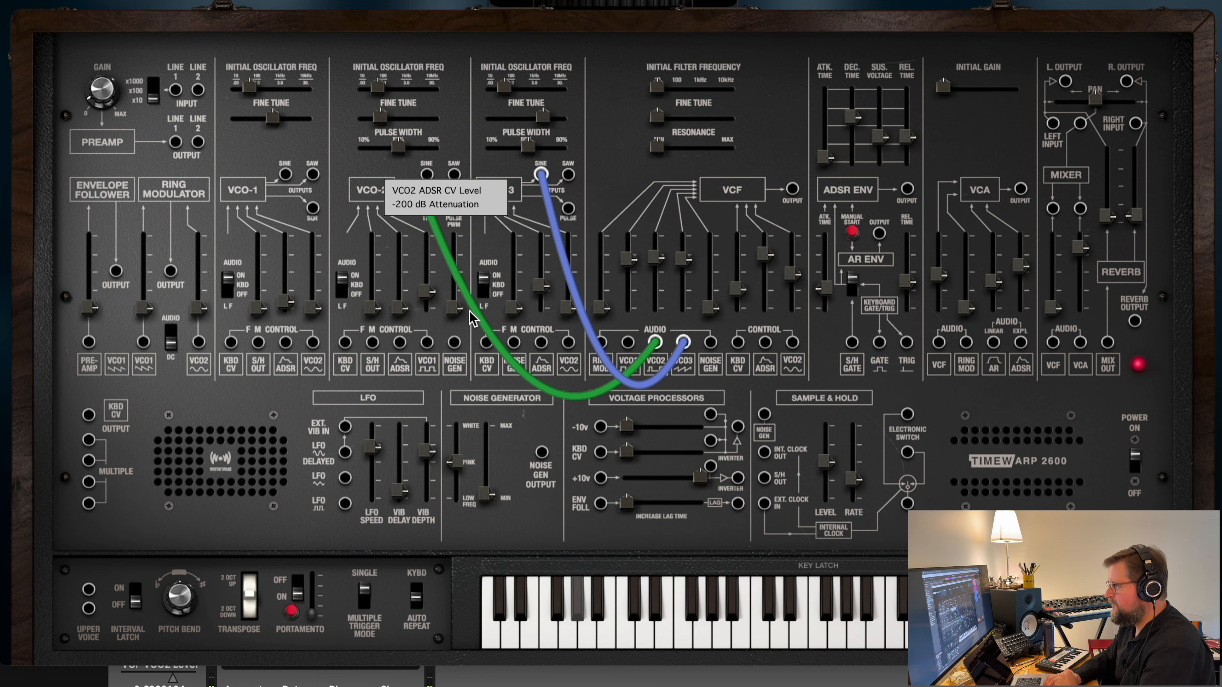
- Raise the VCF's coarse frequency and reshape the ADSR envelope with shorter attack and decay, higher sustain and longer release
left_click(659, 87)
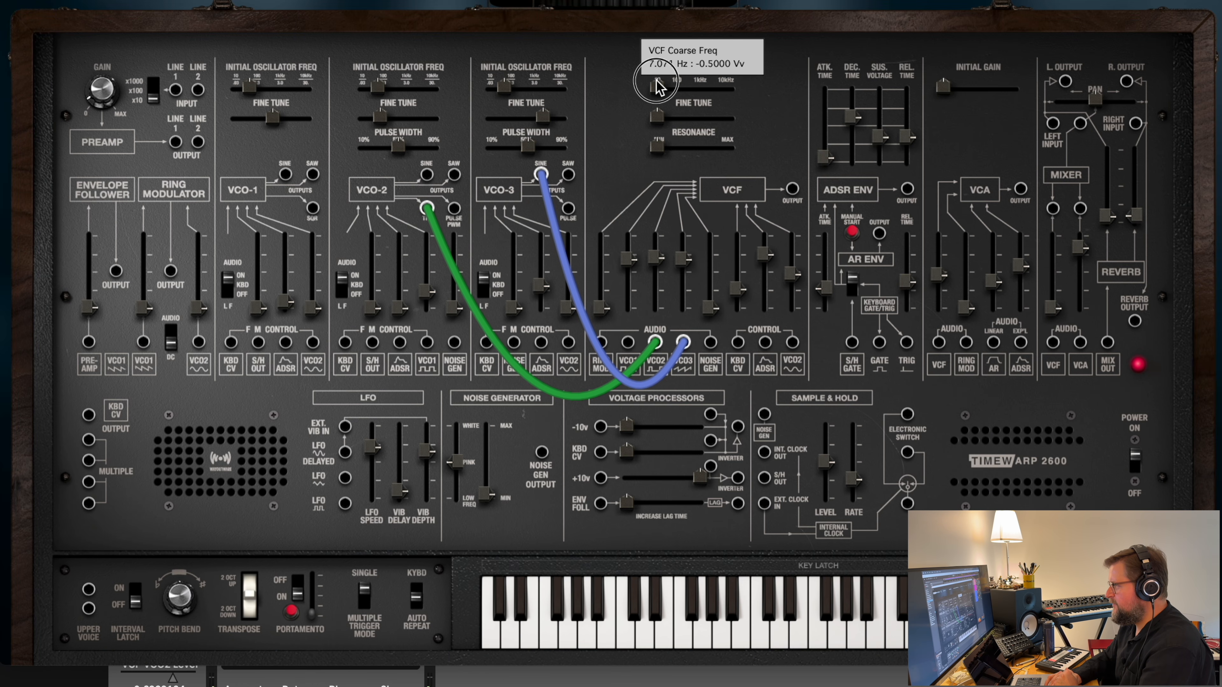
mouse_move(663, 90)
left_mouse_down()
mouse_move(685, 111)
mouse_move(673, 111)
left_mouse_up()
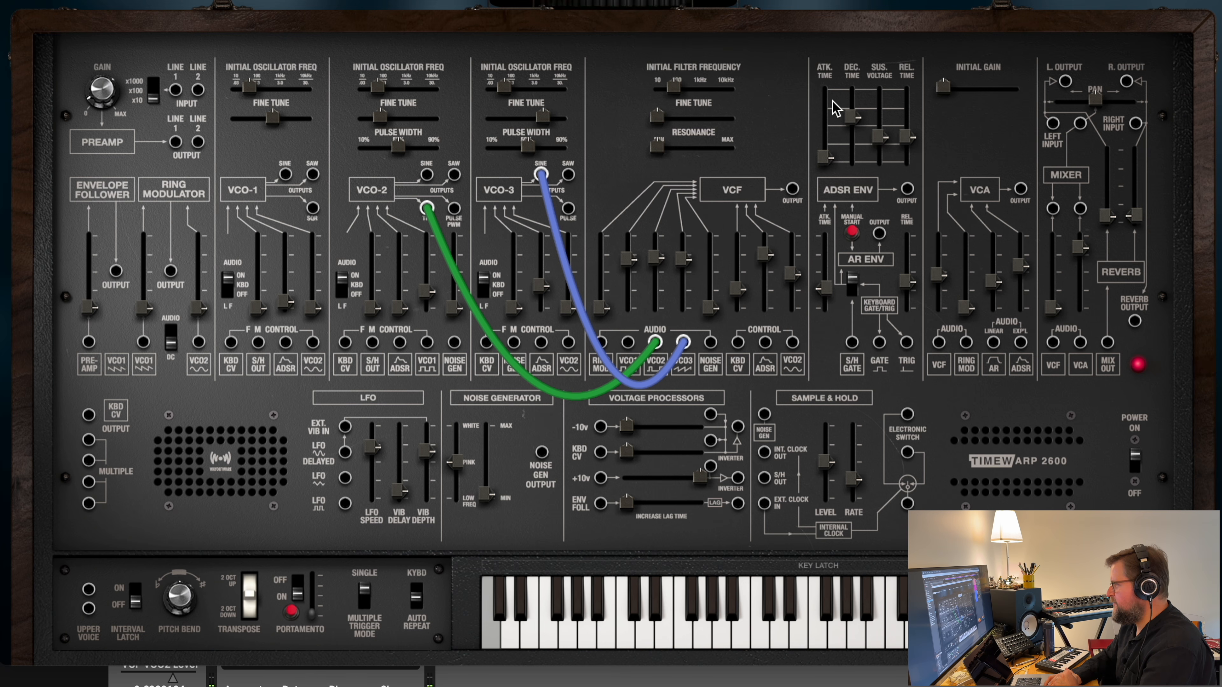
left_click(907, 138)
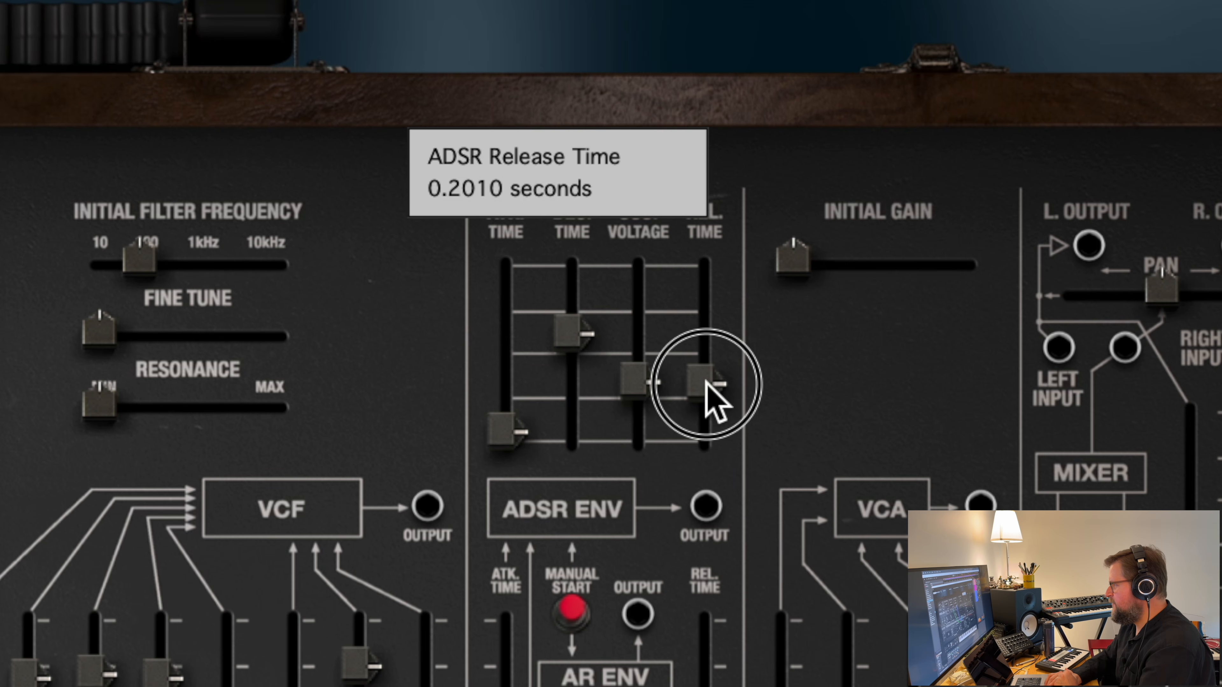
left_click_drag(711, 385, 704, 344)
left_click_drag(505, 429, 538, 464)
left_click_drag(723, 347, 696, 334)
left_click_drag(569, 334, 641, 360)
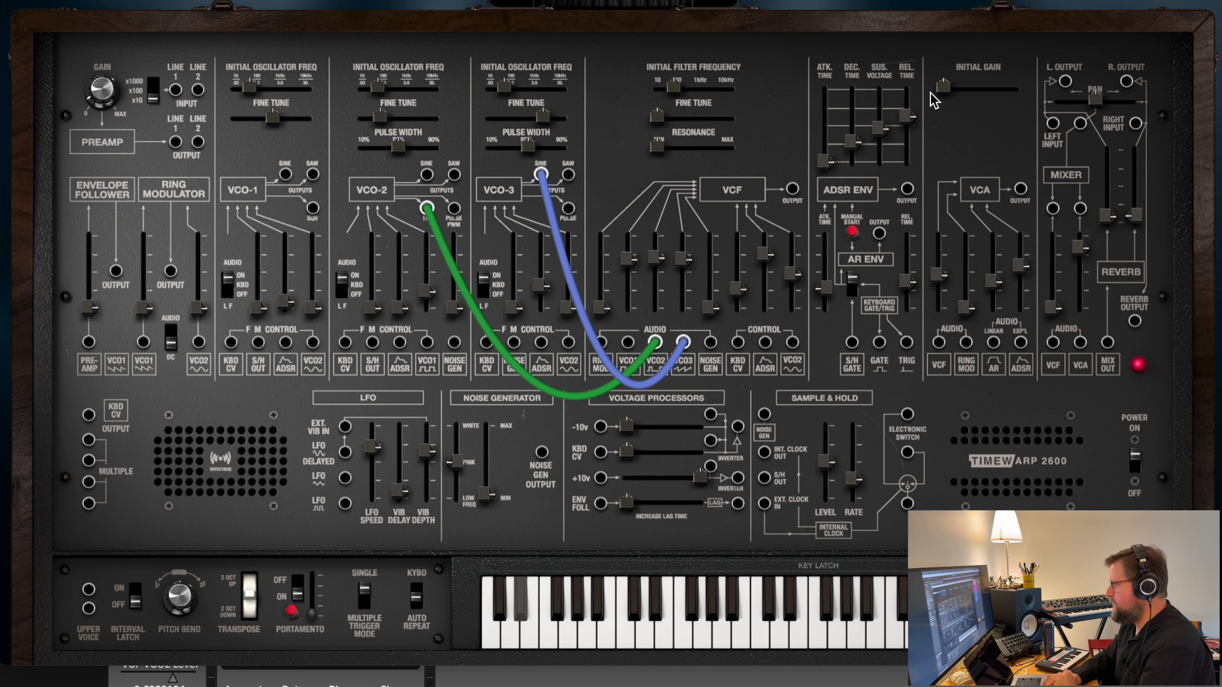
- Try out the VCA's initial gain and the ADSR release and sustain controls
left_click(789, 260)
left_click_drag(942, 88, 912, 114)
left_click(912, 118)
left_click(880, 124)
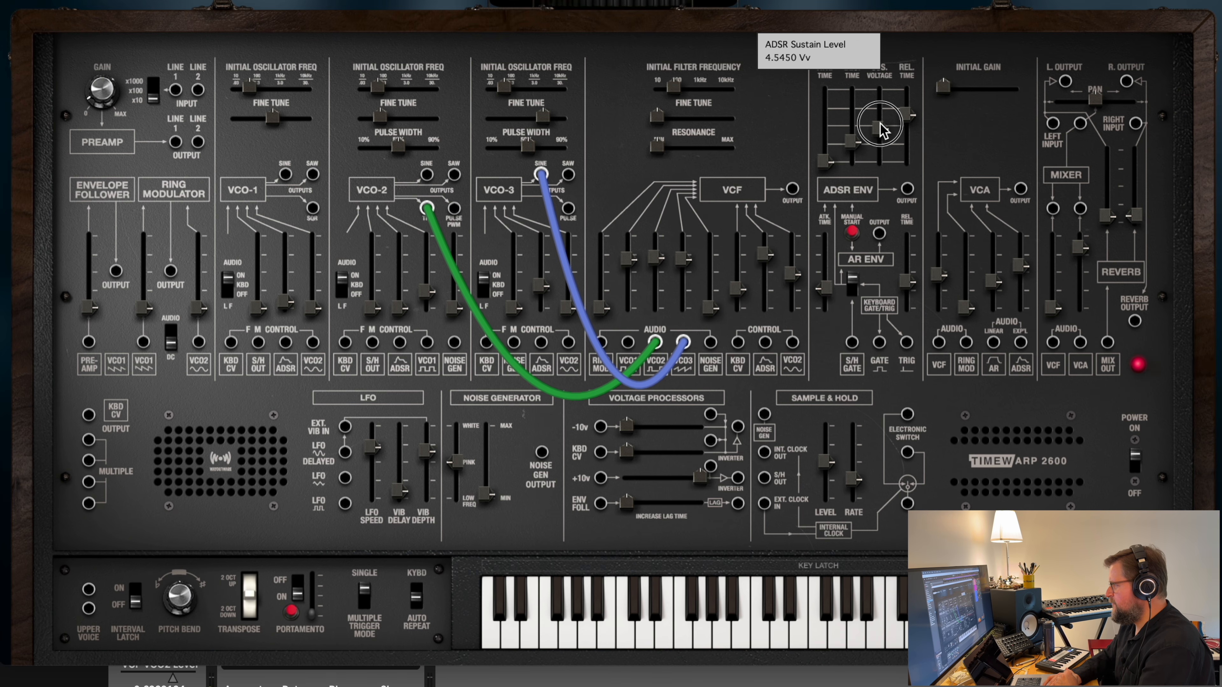
left_click_drag(880, 128, 880, 135)
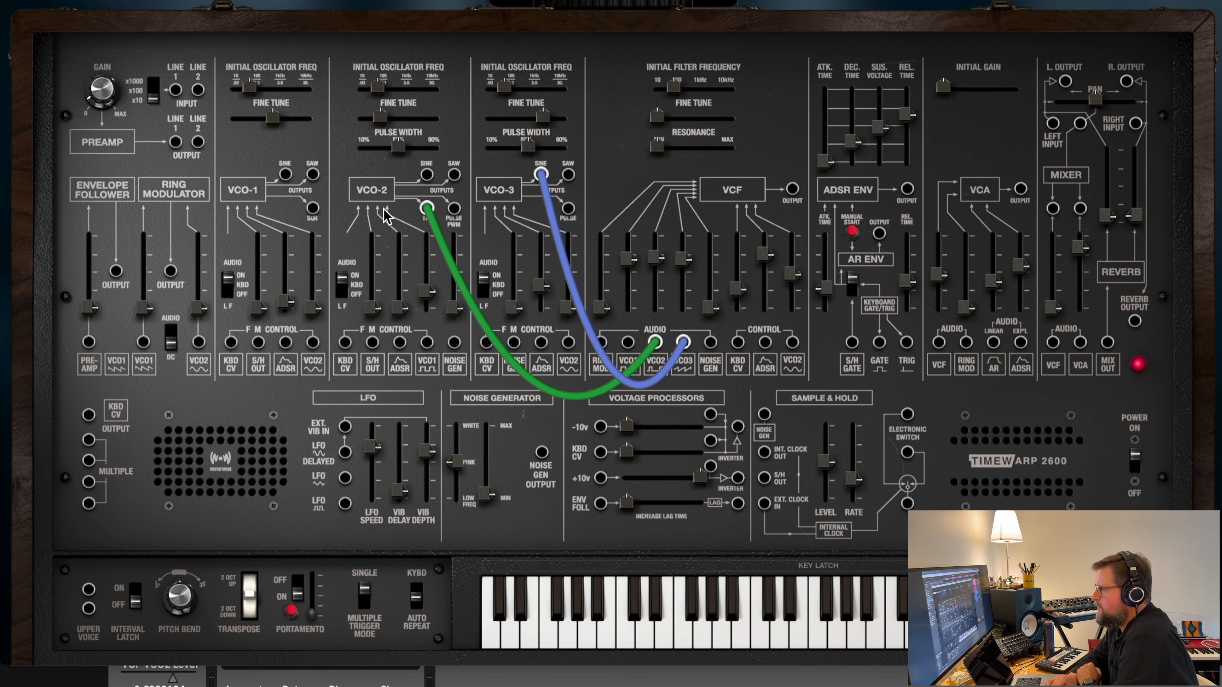
- Repatch the green cable from VCO-2's triangle output to its sine output and set the VCF's VCO2 level to -1.67 dB
left_click_drag(427, 217, 430, 182)
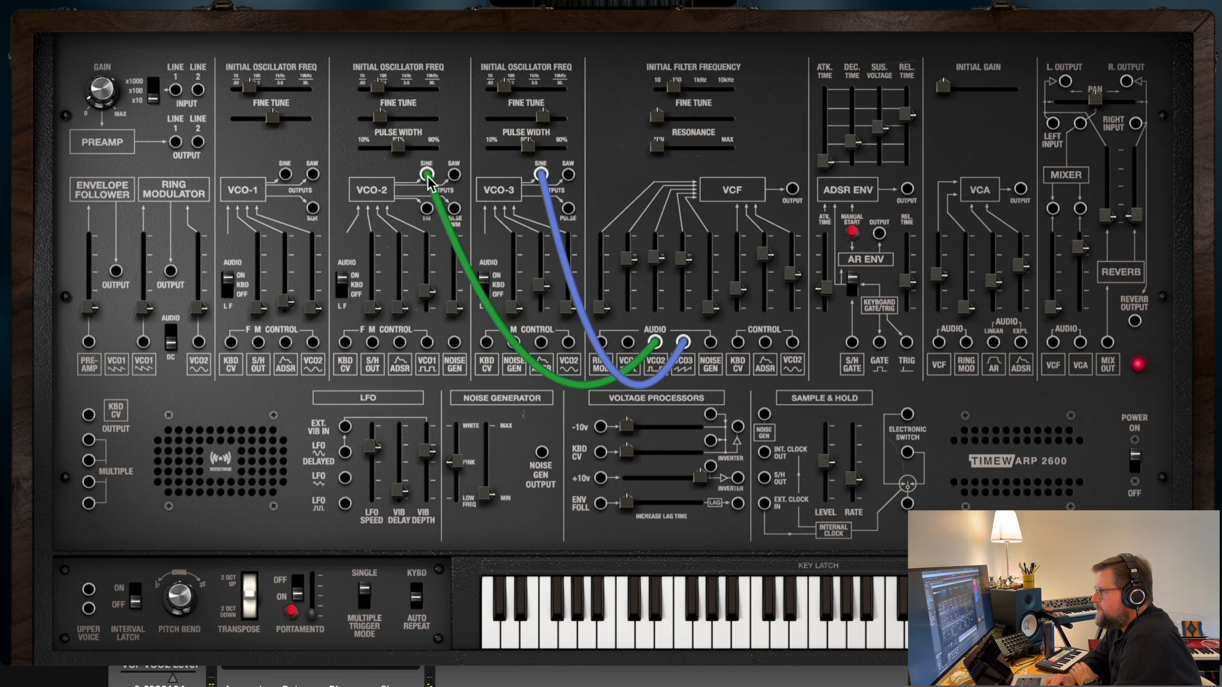
left_click_drag(656, 257, 662, 246)
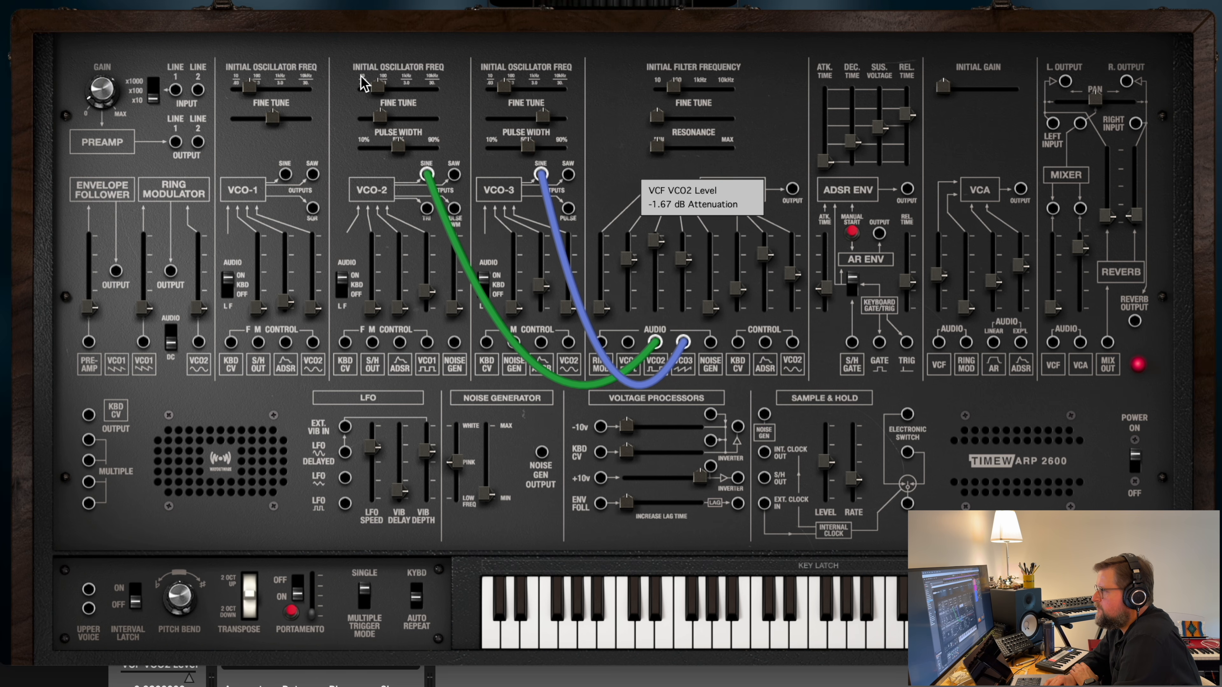
- Raise VCO-2's ADSR CV level and set VCO-1's ADSR CV level to -66.24 dB
left_click_drag(394, 309, 399, 268)
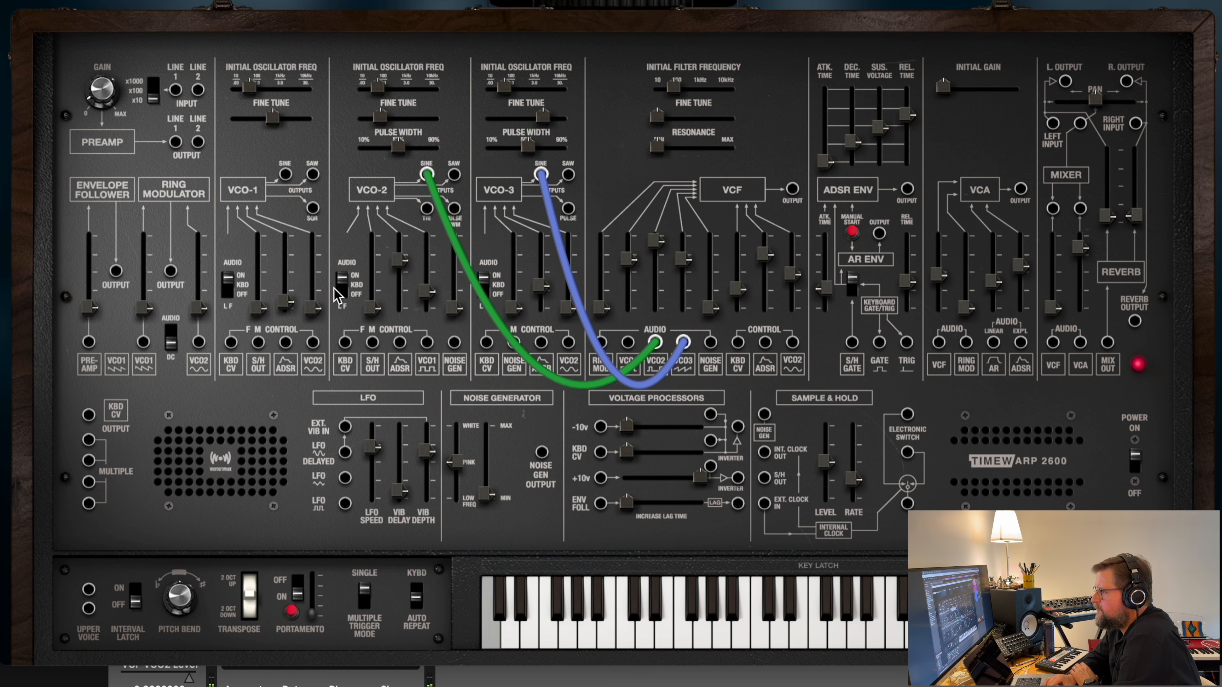
left_click_drag(288, 298, 290, 261)
left_click_drag(403, 263, 401, 272)
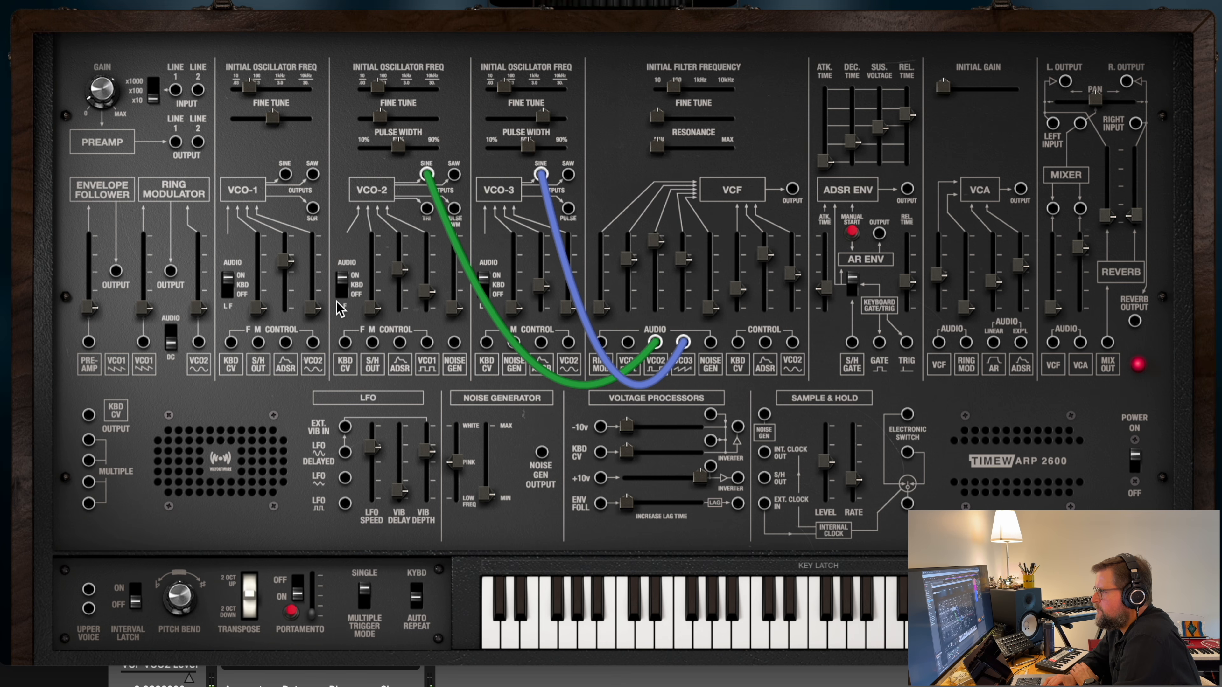
left_click_drag(287, 262, 285, 257)
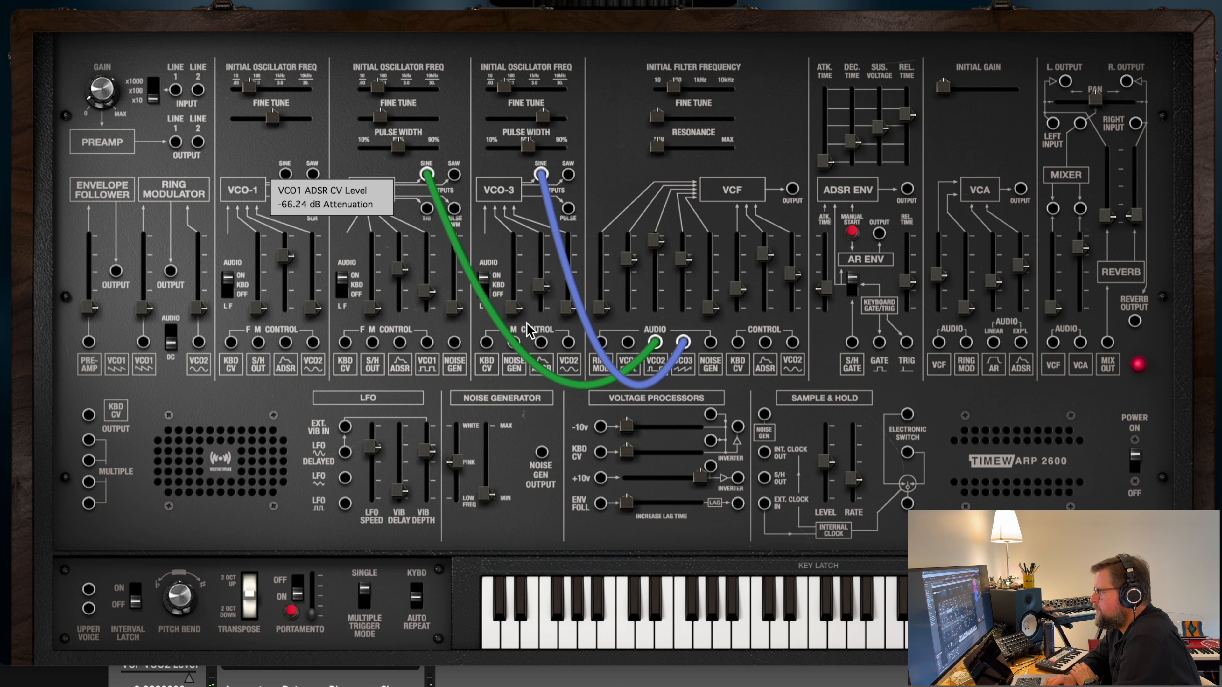
- Lower the ADSR CV levels of VCO-1 and VCO-2 and the VCF's VCO2 and VCO3 levels to minimum
left_click_drag(401, 267, 403, 429)
left_click_drag(282, 261, 271, 563)
left_click(660, 246)
left_click_drag(660, 246, 663, 350)
left_click_drag(684, 265, 684, 335)
- Raise the VCF's coarse frequency, and set the VCA's ADSR CV level to -3.49 dB, its VCF level to -11.31 dB and the VCF's VCO3 level to -7.33 dB
left_click_drag(675, 87, 690, 84)
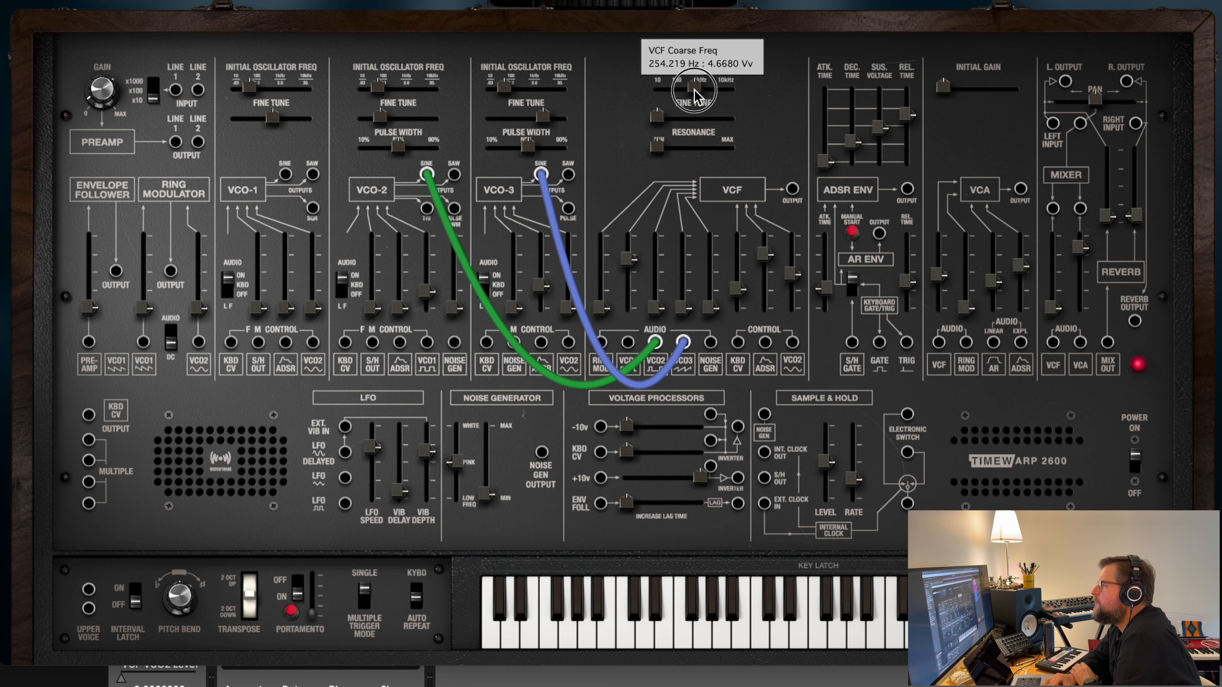
left_click_drag(690, 93, 688, 90)
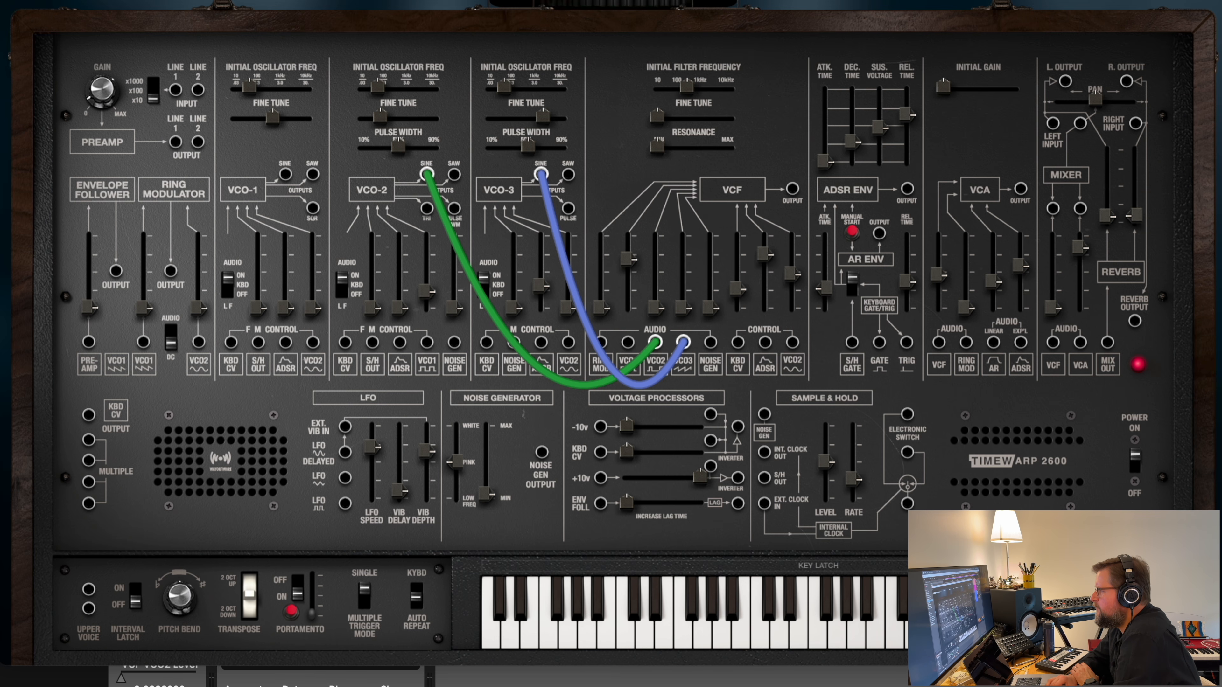
left_click_drag(1019, 265, 1025, 255)
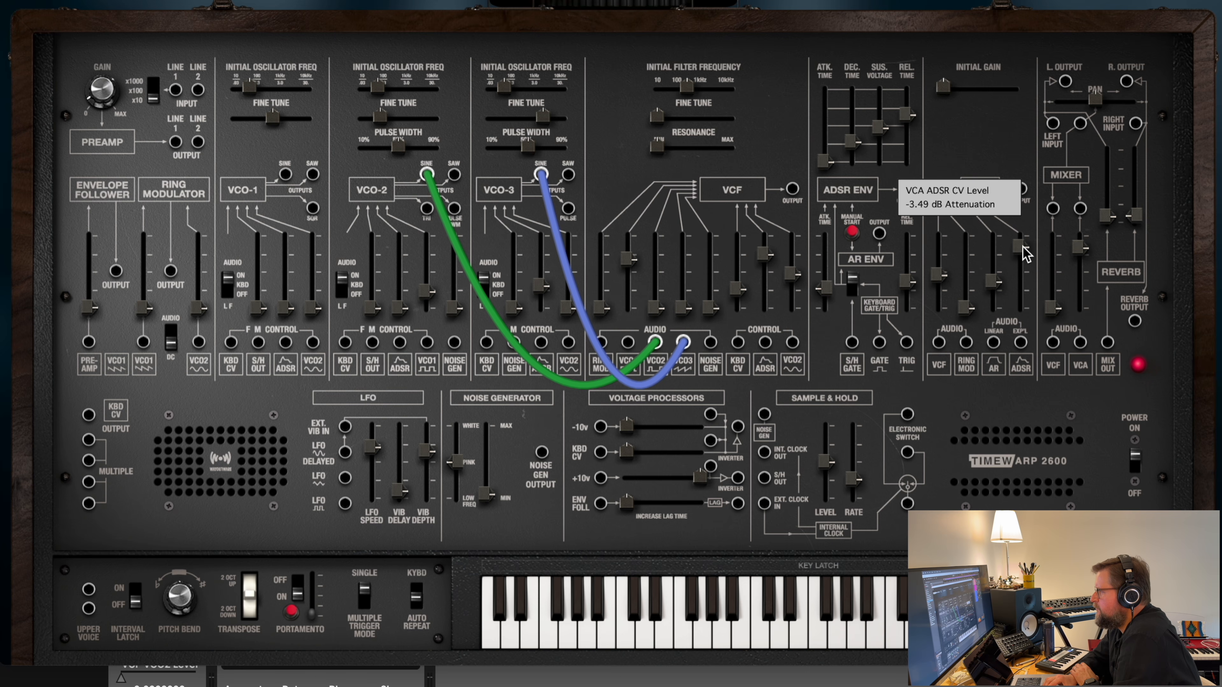
left_click_drag(939, 275, 941, 272)
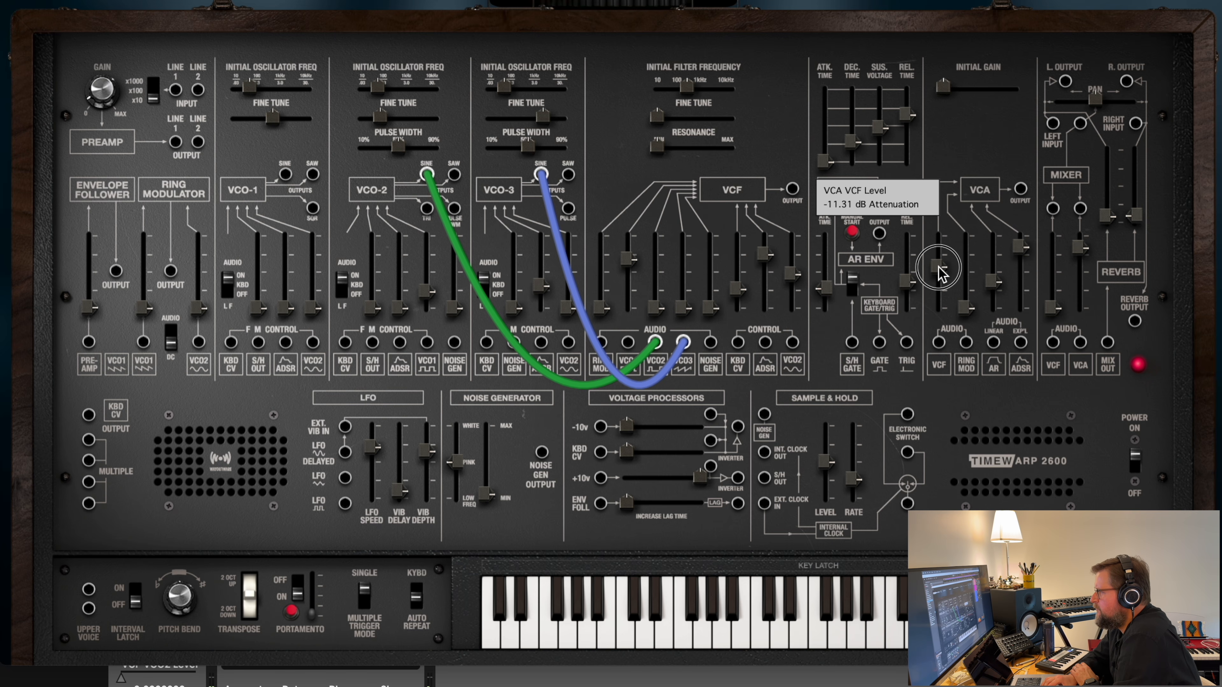
left_click_drag(683, 308, 687, 264)
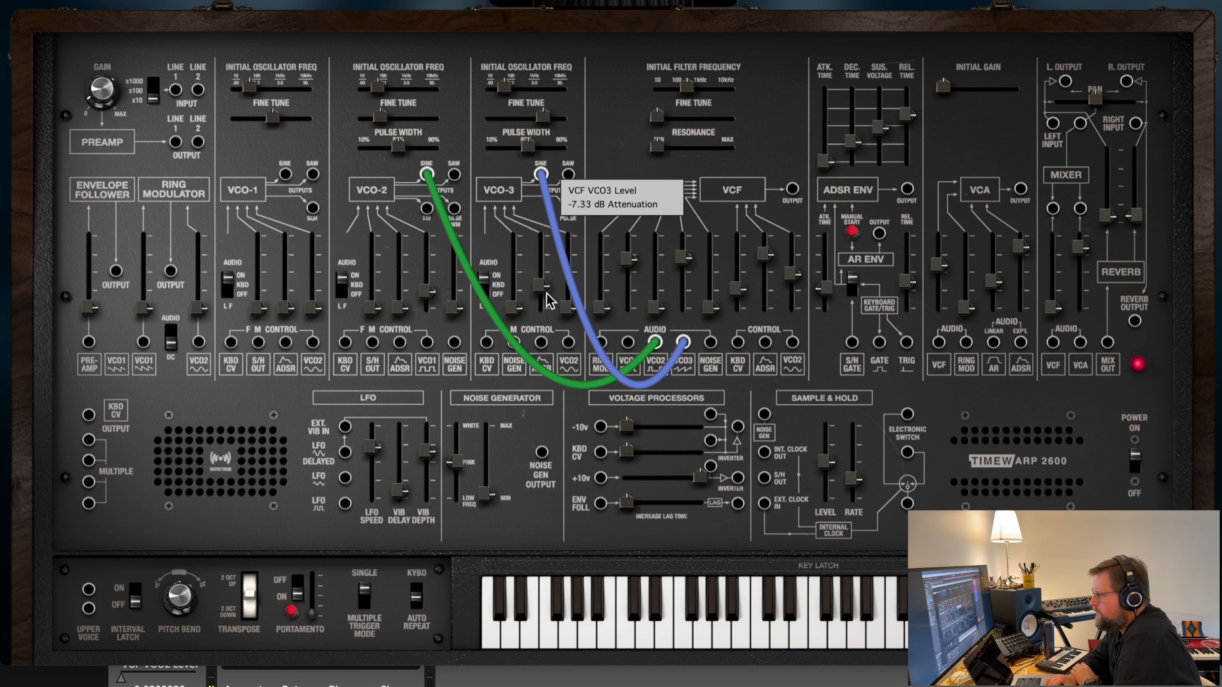
- Raise VCO-3's VCO2 and VCO-2's noise FM levels, and set the noise generator level to -5.72 dB
left_click_drag(566, 313, 563, 256)
left_click(453, 308)
left_click_drag(453, 312, 454, 270)
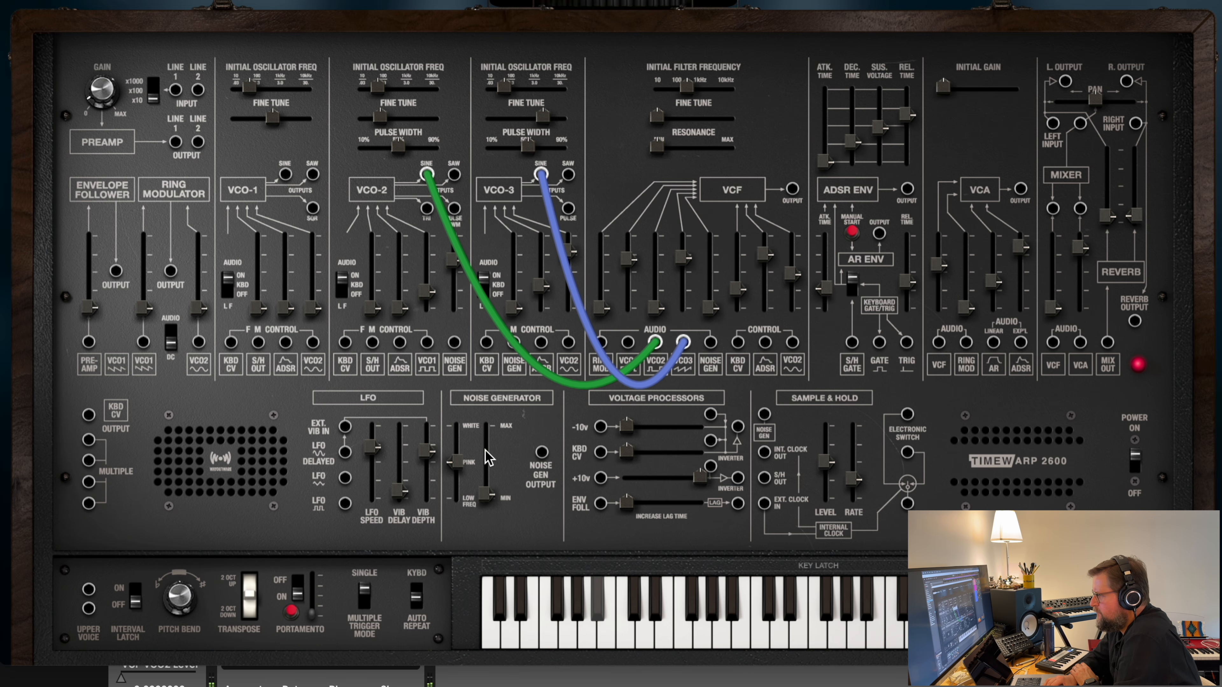
left_click_drag(485, 488, 486, 440)
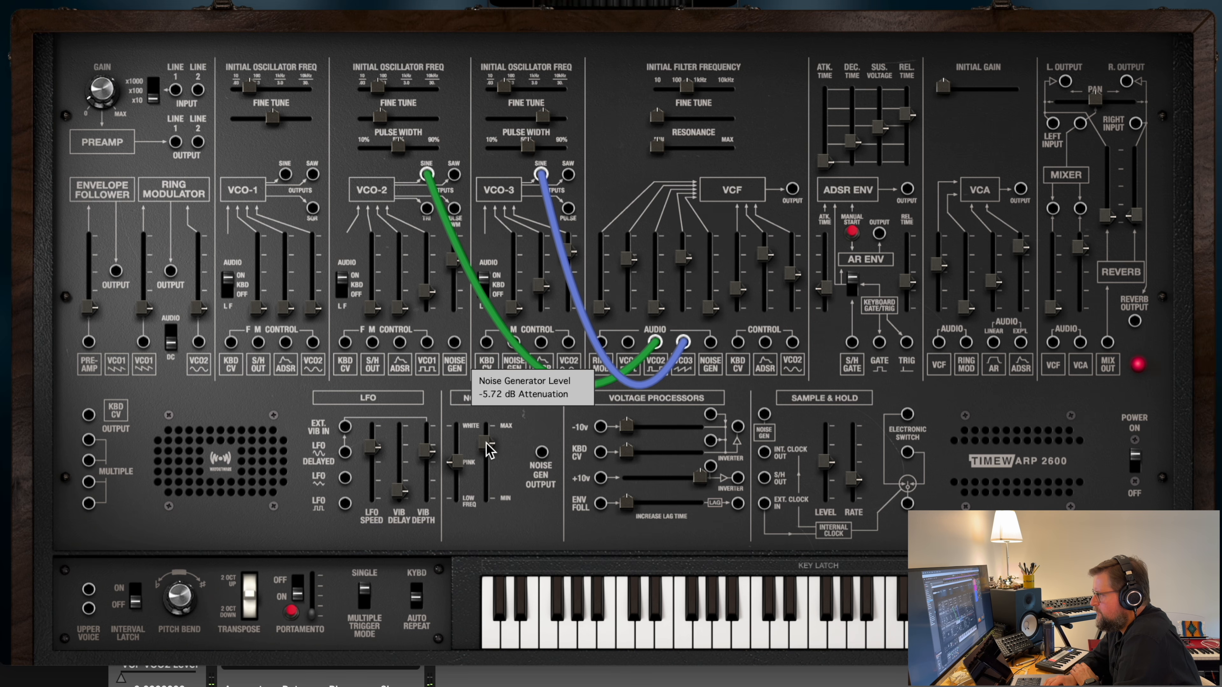
- Raise the coarse frequencies of the VCF and VCO-2, and bring the VCF's VCO2 level back up
left_click_drag(691, 92, 702, 98)
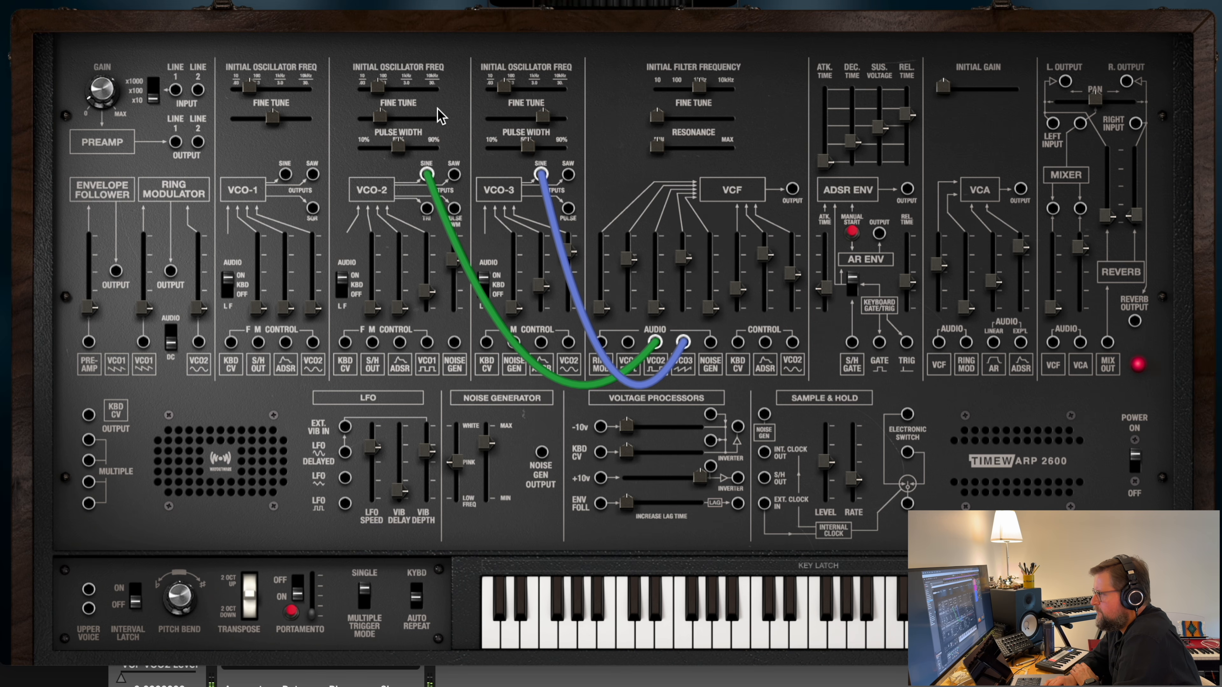
left_click(376, 85)
left_click_drag(376, 85, 383, 88)
left_click_drag(427, 292, 435, 328)
left_click(380, 87)
left_click_drag(380, 87, 385, 88)
left_click_drag(655, 308, 663, 266)
left_click_drag(383, 87, 395, 89)
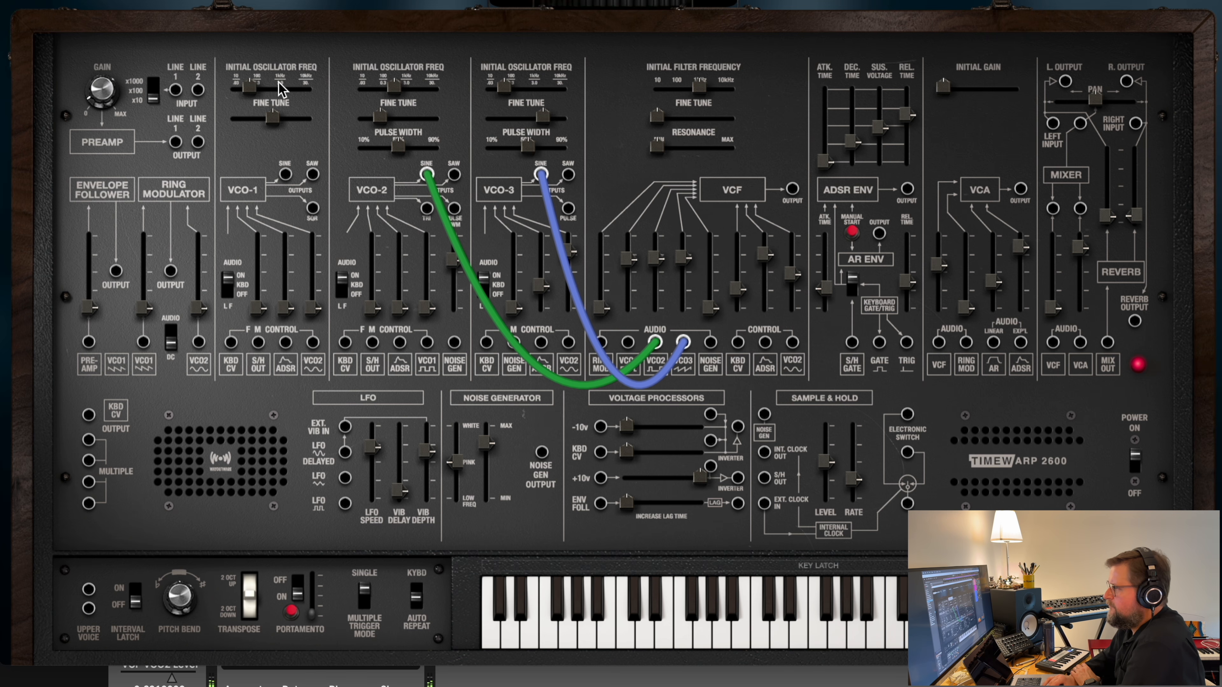
- Raise both reverb levels, with the right at -6.08 dB, and lower the ADSR sustain with a release time of 0.6377 seconds
left_click_drag(1106, 215, 1138, 198)
mouse_move(888, 121)
left_mouse_down()
mouse_move(888, 151)
mouse_move(855, 145)
mouse_move(879, 144)
mouse_move(906, 108)
mouse_move(907, 133)
left_mouse_up()
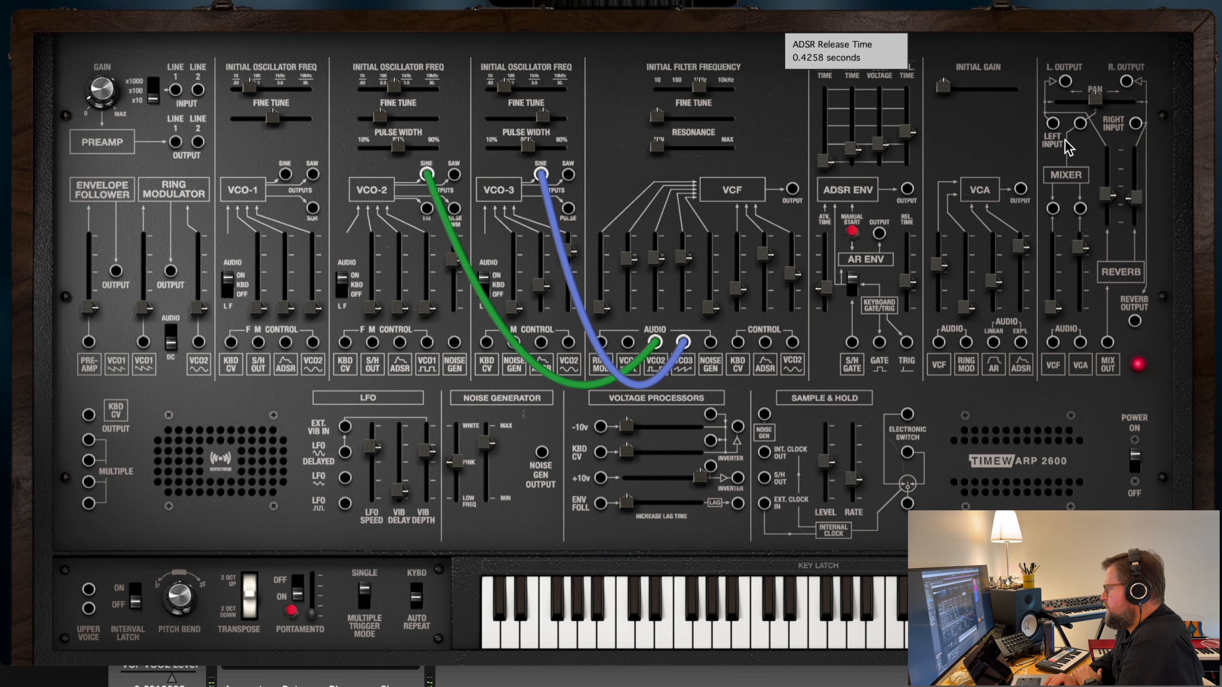
left_click_drag(1132, 200, 1108, 183)
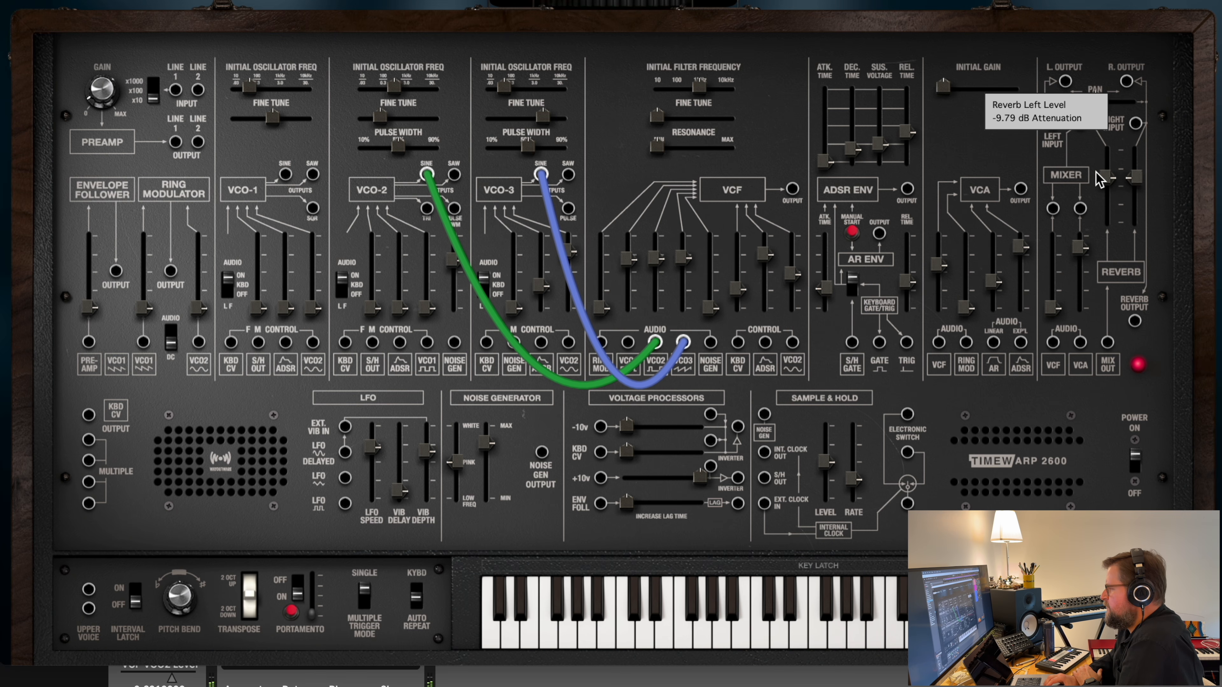
mouse_move(884, 138)
left_mouse_down()
mouse_move(854, 155)
mouse_move(885, 157)
mouse_move(903, 126)
left_mouse_up()
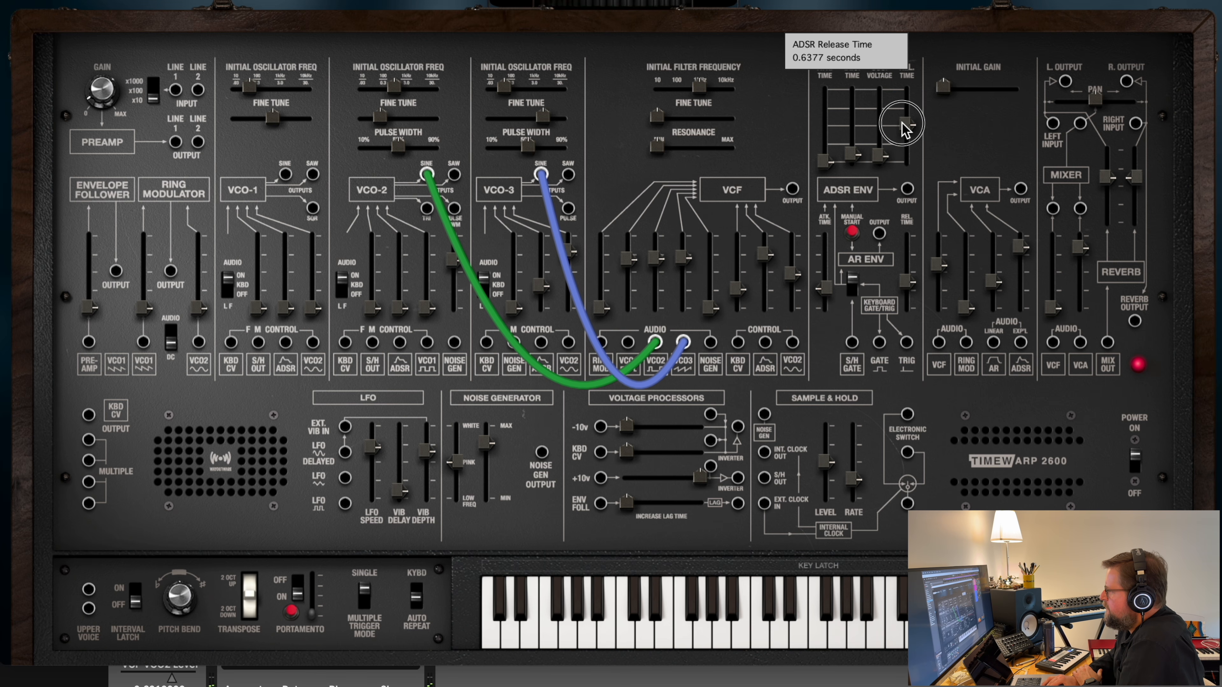
left_click_drag(1110, 180, 1142, 165)
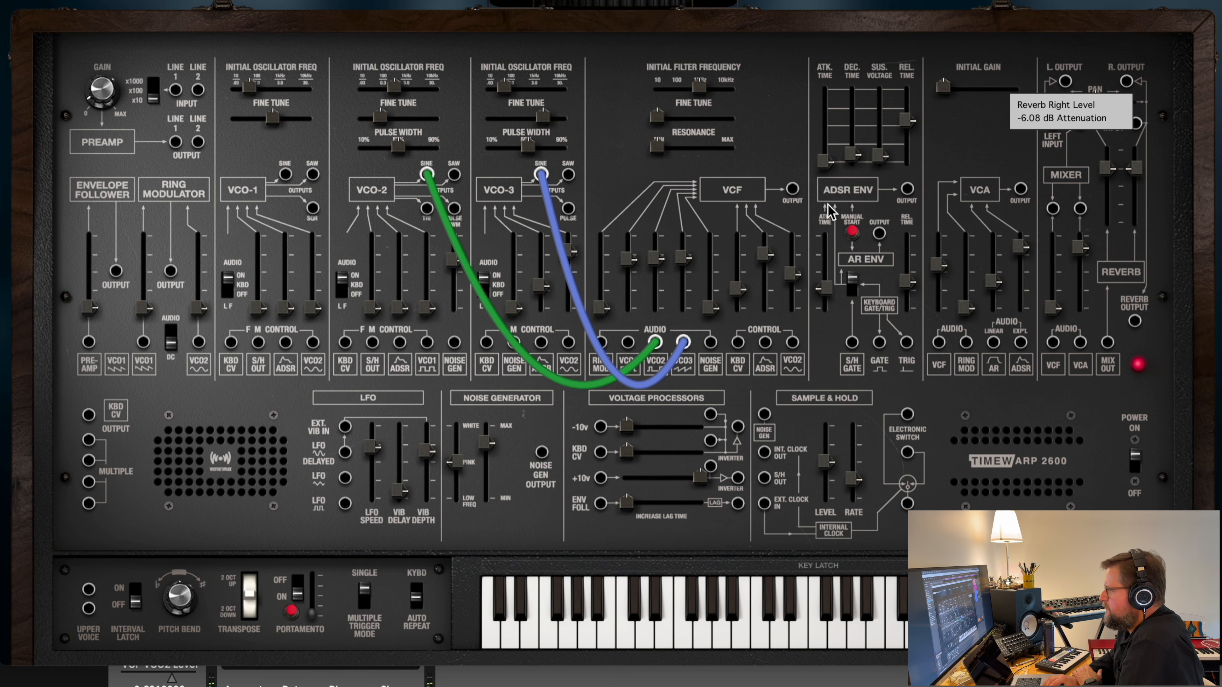
- Set VCO-3's coarse frequency to 328.723 Hz
left_click_drag(502, 85, 528, 88)
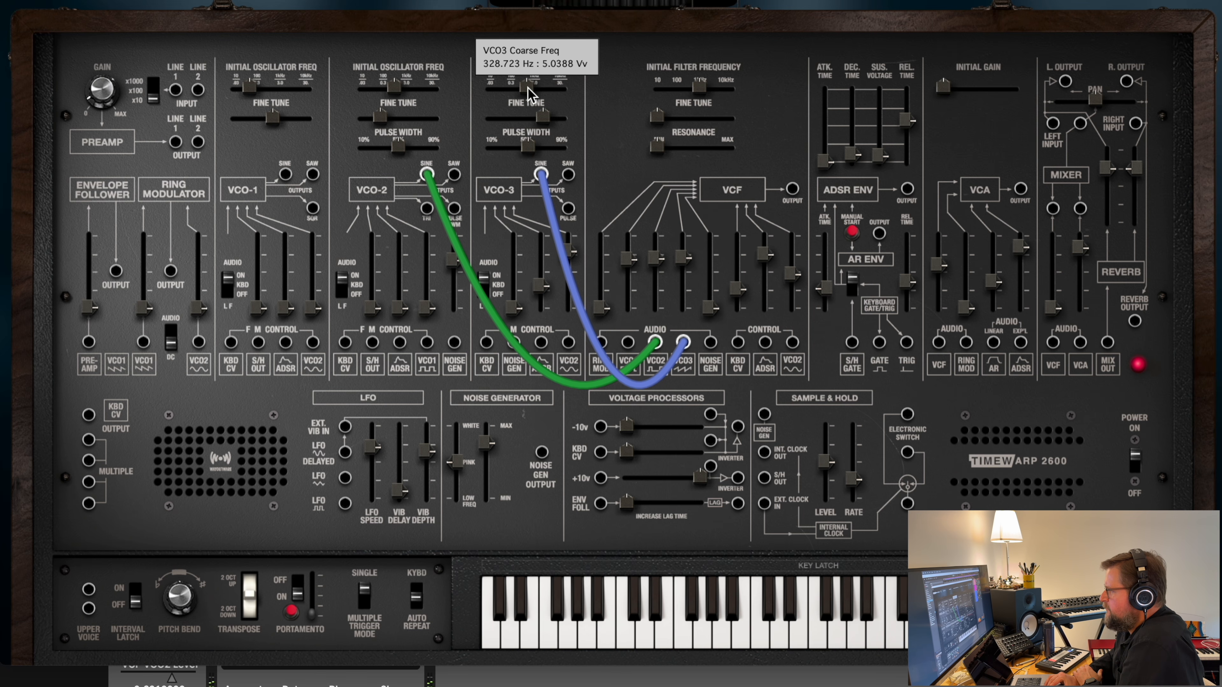
- Set VCO-3's coarse frequency to 281.254 Hz and lower VCO-1's coarse frequency slightly
left_click_drag(526, 90, 526, 90)
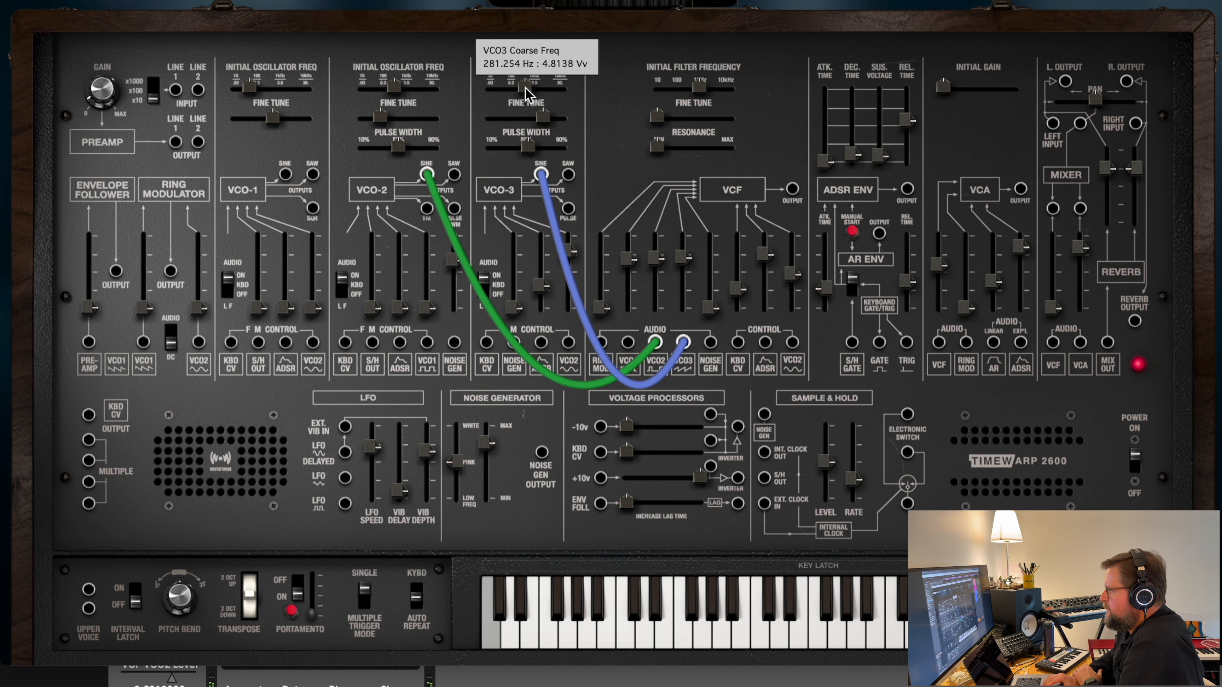
mouse_move(252, 86)
left_mouse_down()
mouse_move(270, 92)
mouse_move(247, 91)
left_mouse_up()
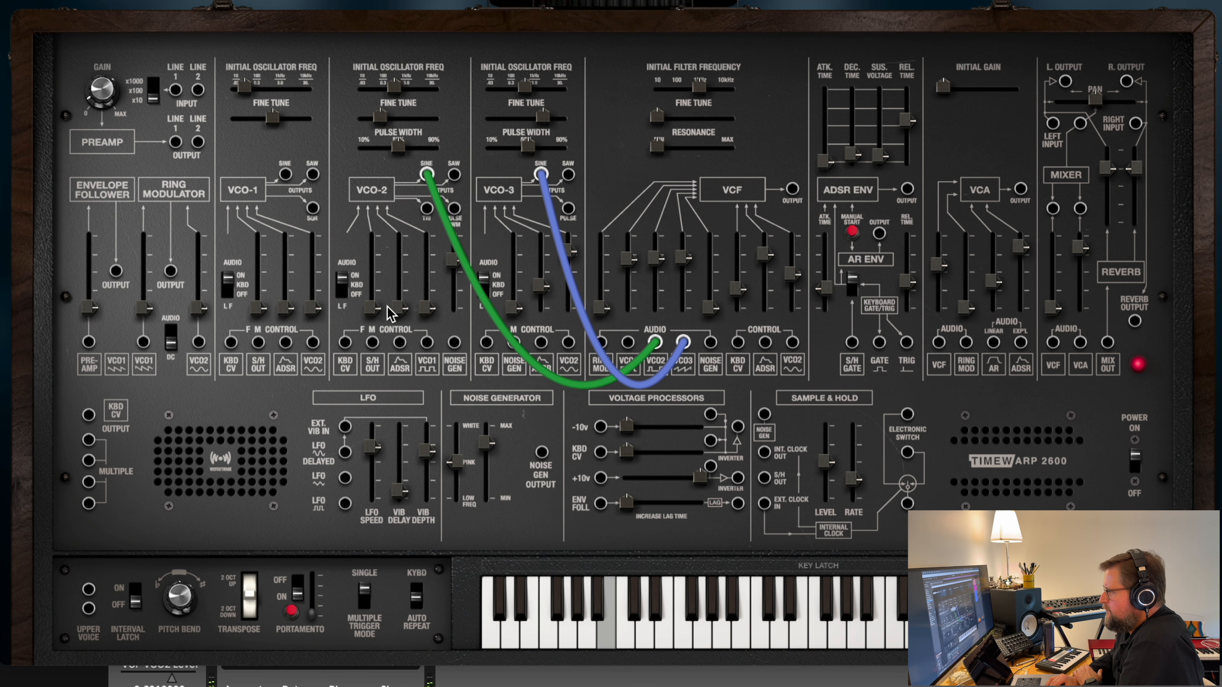
- Raise VCO-2's S/H CV level to 0.00 dB attenuation, and increase the sample and hold level and rate
left_click_drag(383, 307, 382, 245)
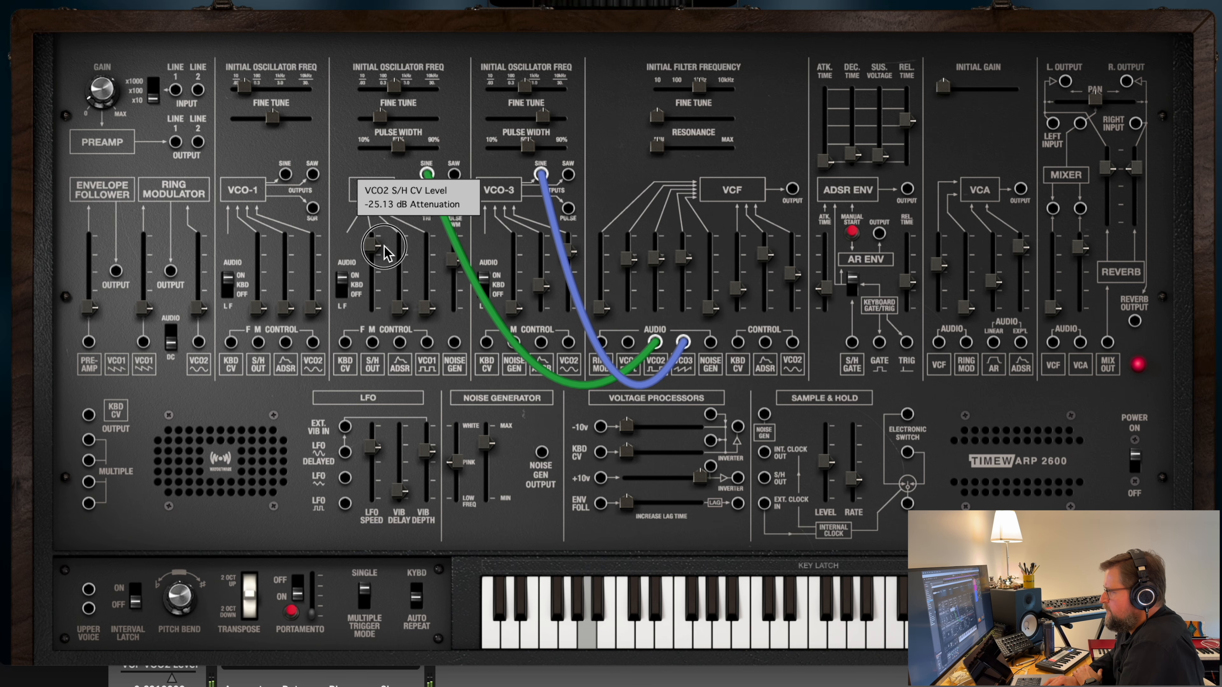
mouse_move(850, 479)
left_mouse_down()
mouse_move(848, 436)
mouse_move(824, 484)
mouse_move(824, 423)
mouse_move(848, 485)
left_mouse_up()
left_click(824, 467)
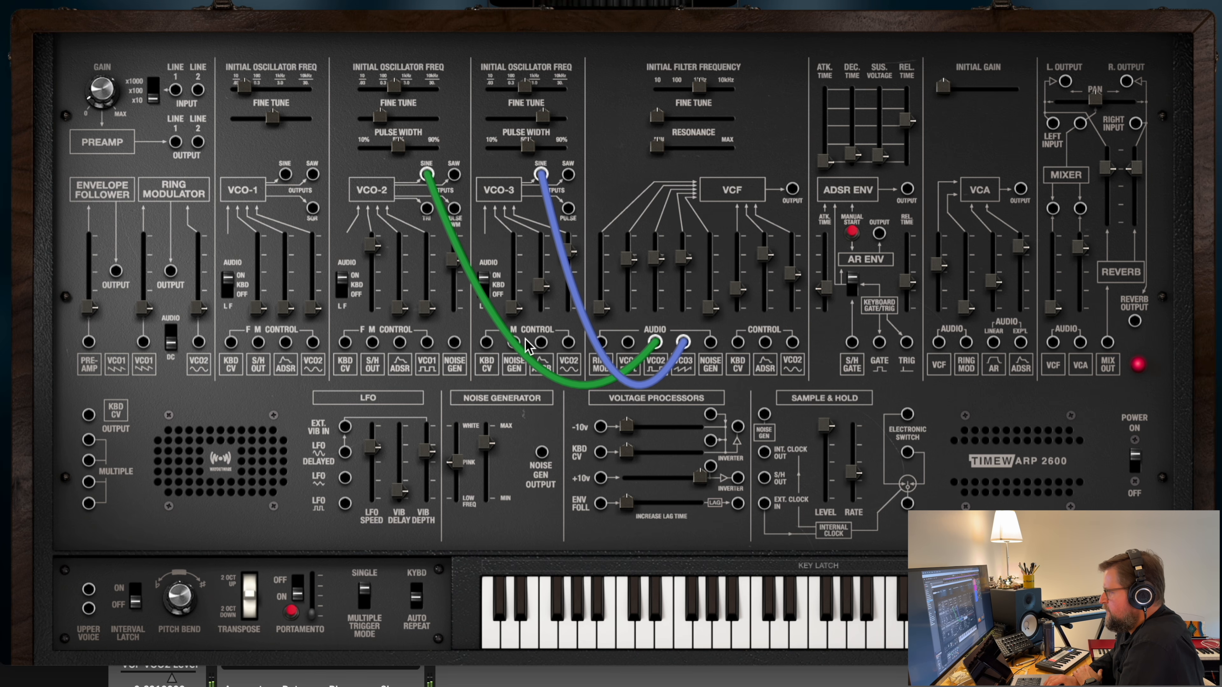
left_click(371, 248)
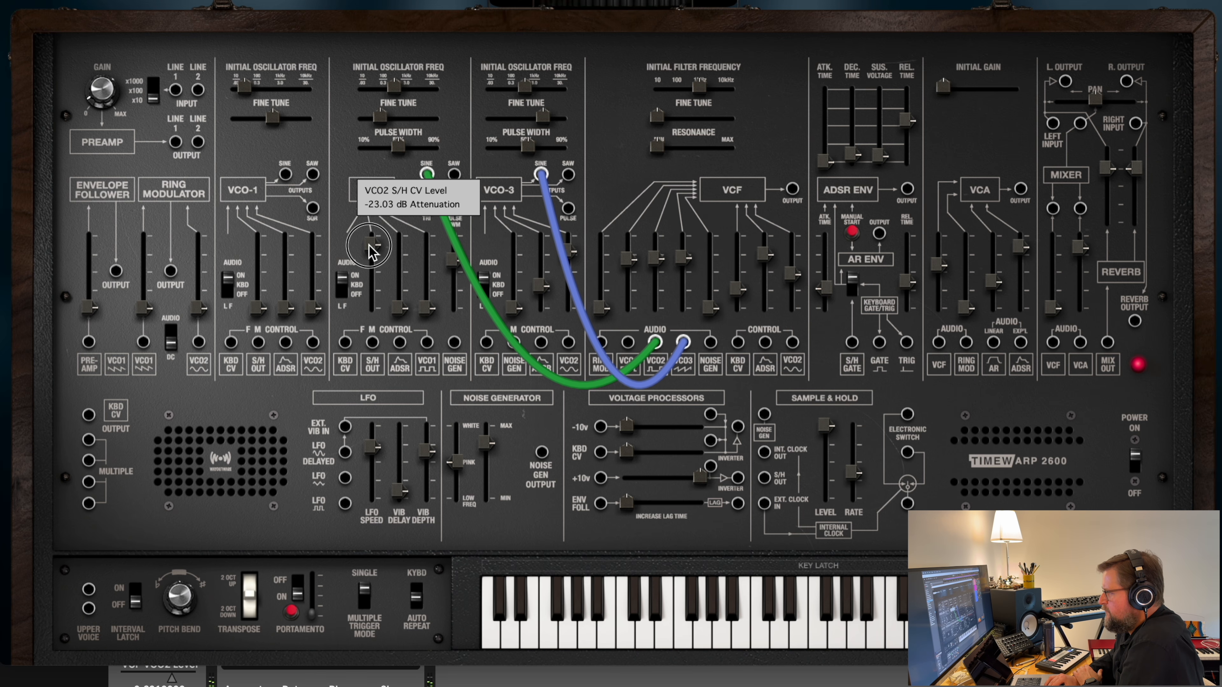
left_click_drag(371, 248, 378, 231)
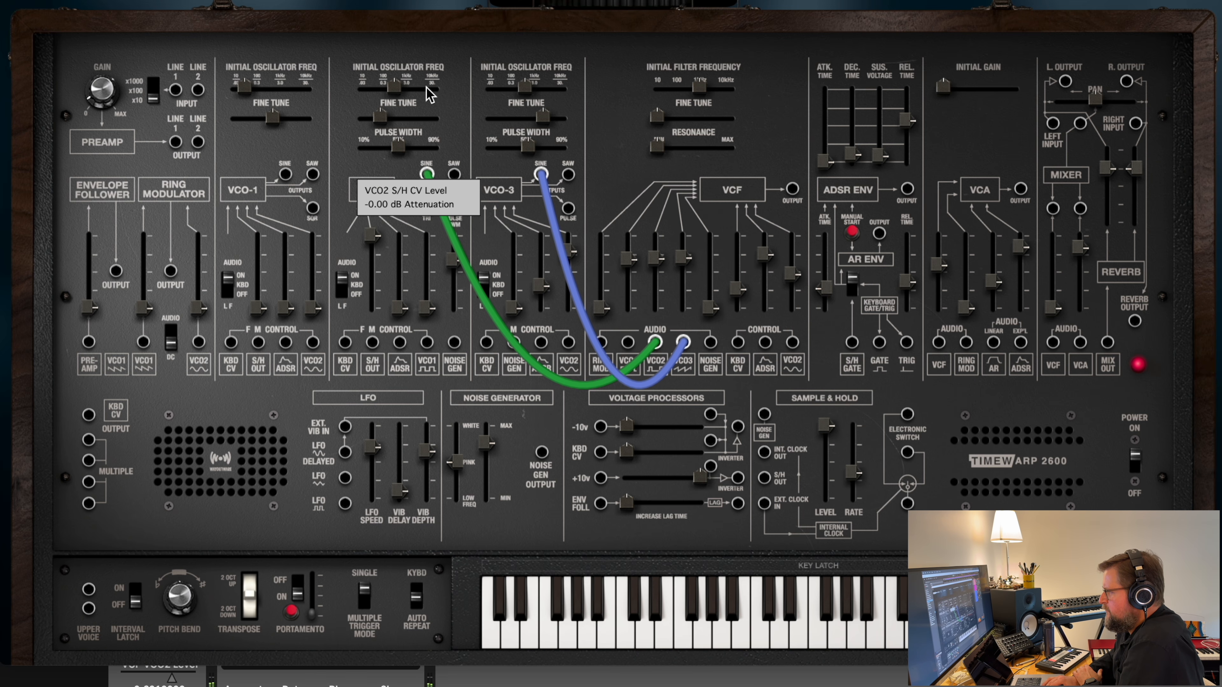
- Lengthen the ADSR decay time and raise the sustain level to about 4.43 V
left_click(852, 153)
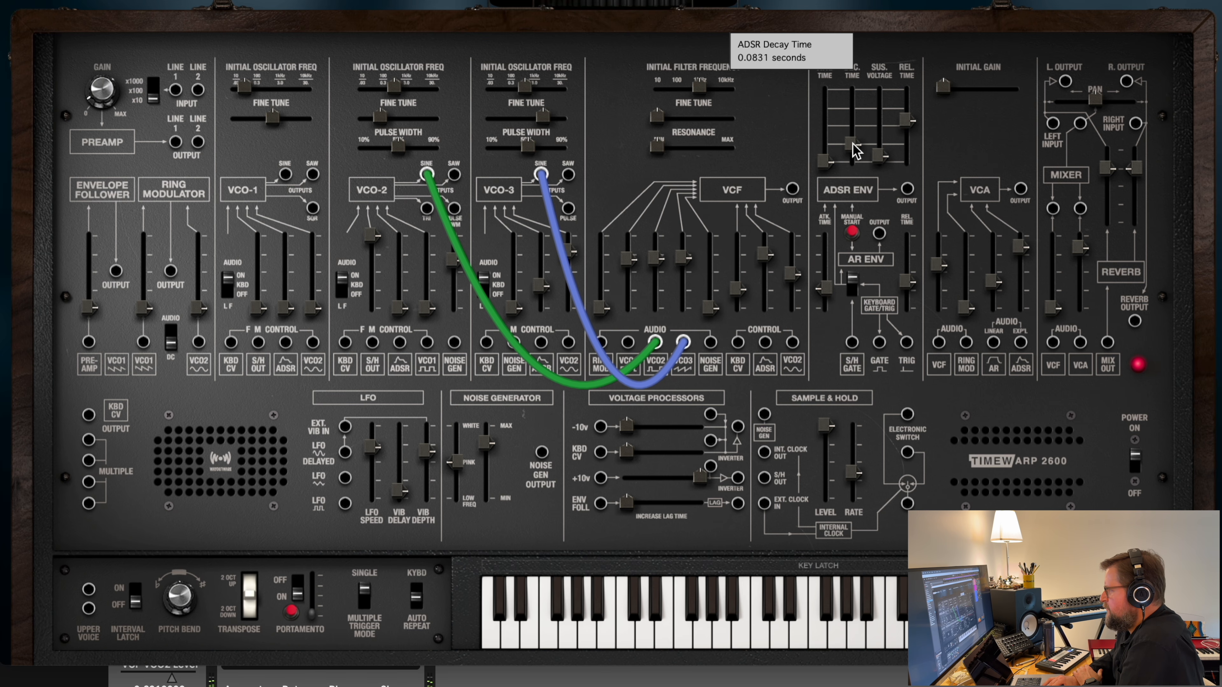
left_click_drag(856, 150, 877, 140)
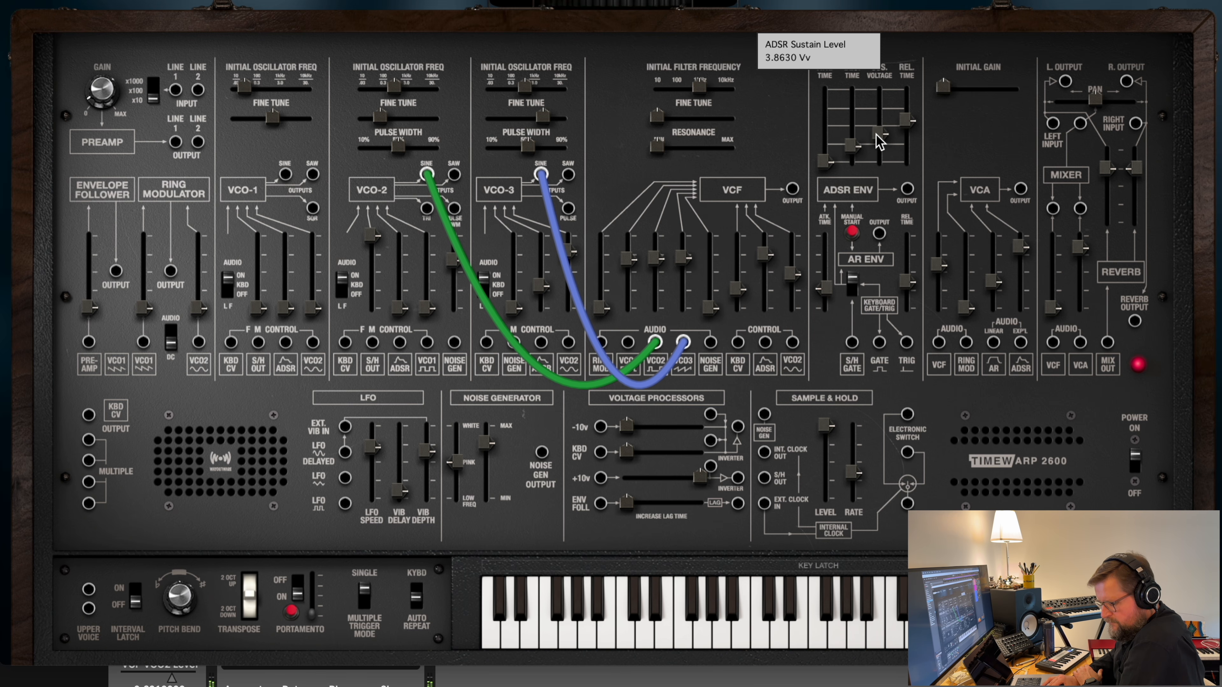
left_click_drag(876, 134, 877, 132)
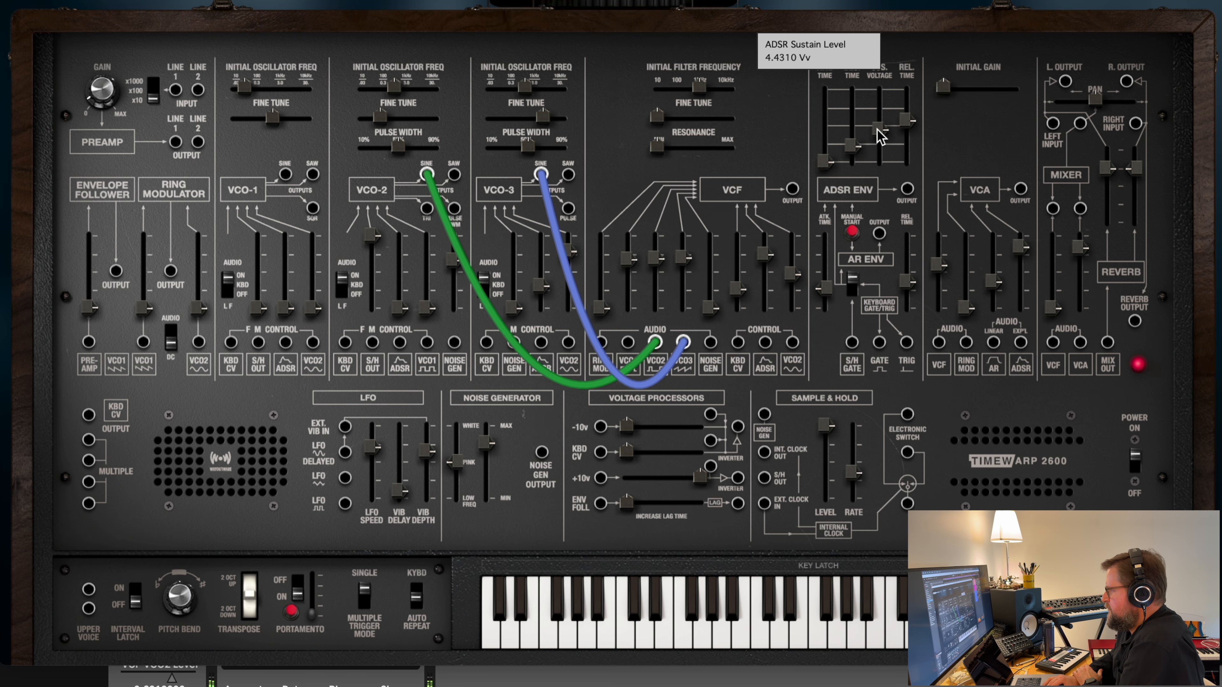
left_click_drag(877, 134, 877, 135)
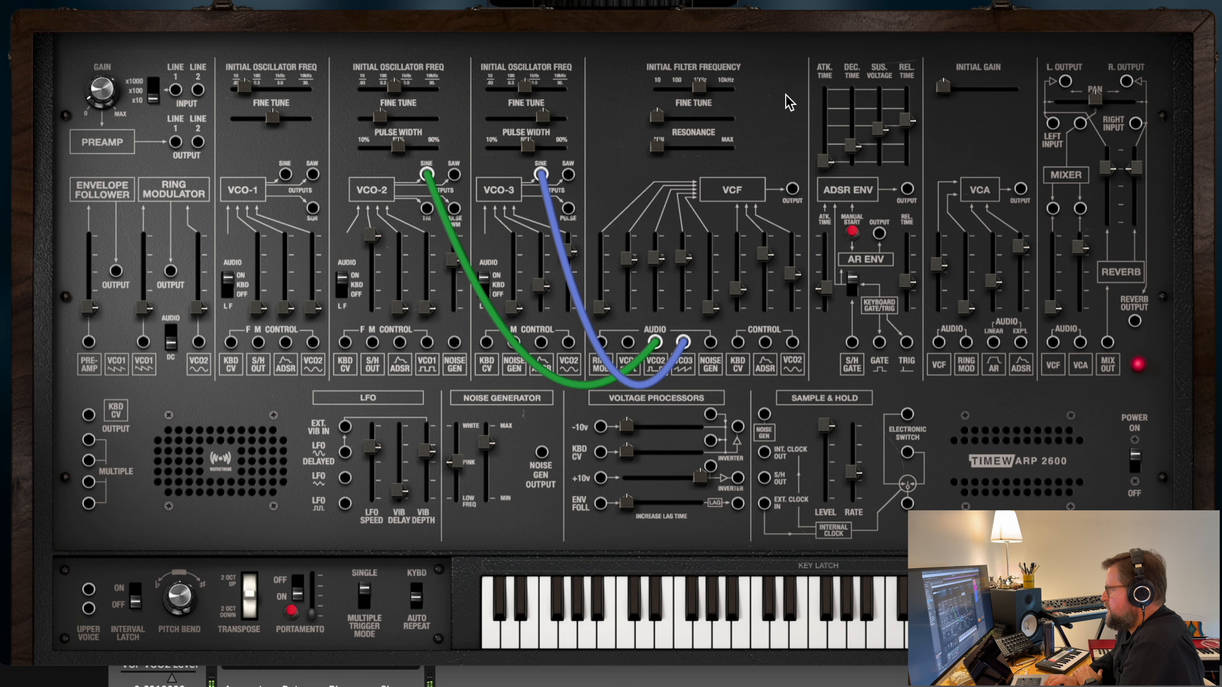